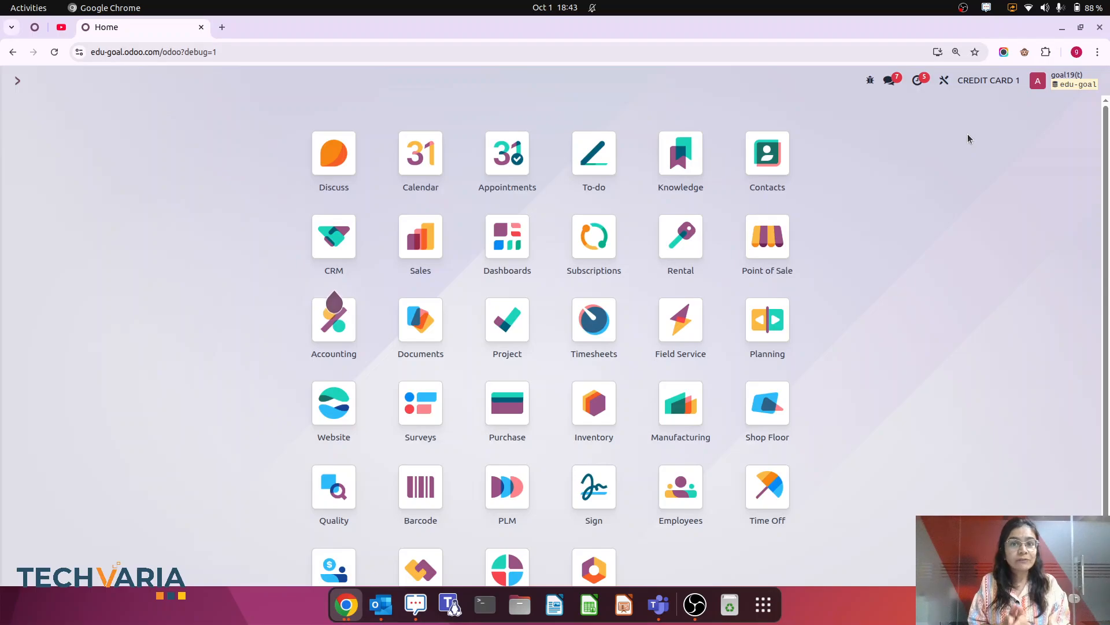
Step: Find the product use case1 in the Sales products and open its category usecase1 to examine the inventory valuation settings
type("pro")
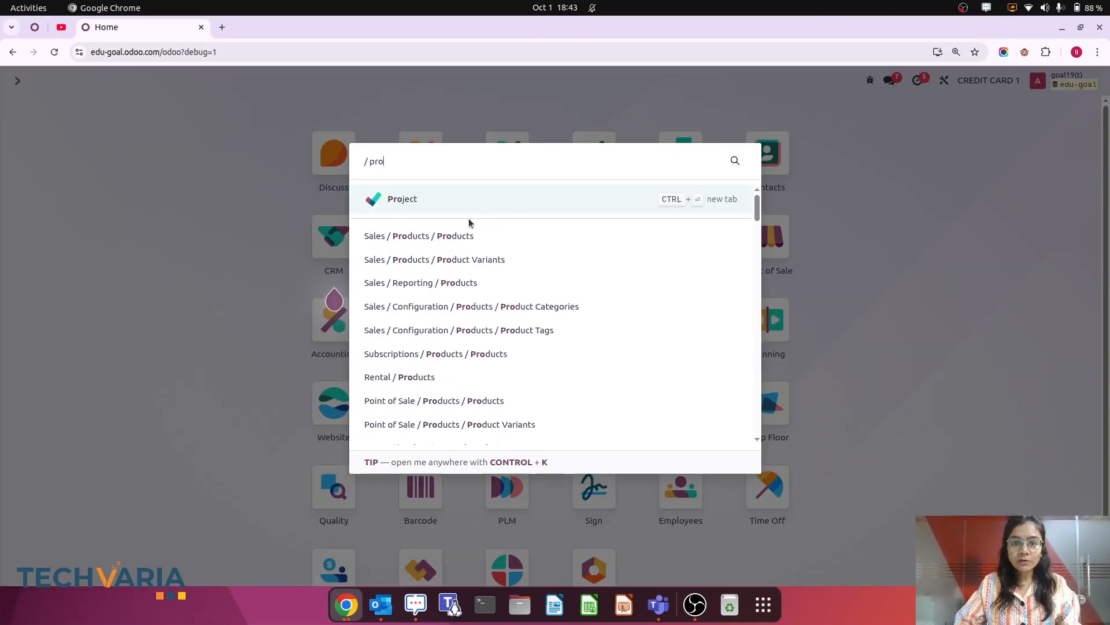
left_click(456, 237)
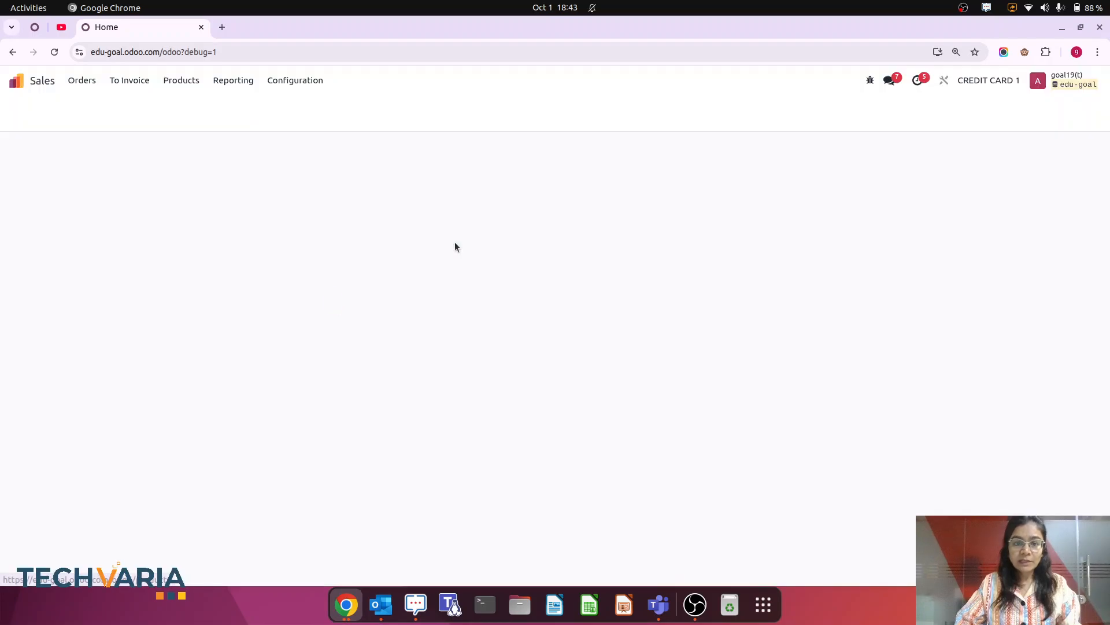
type("use")
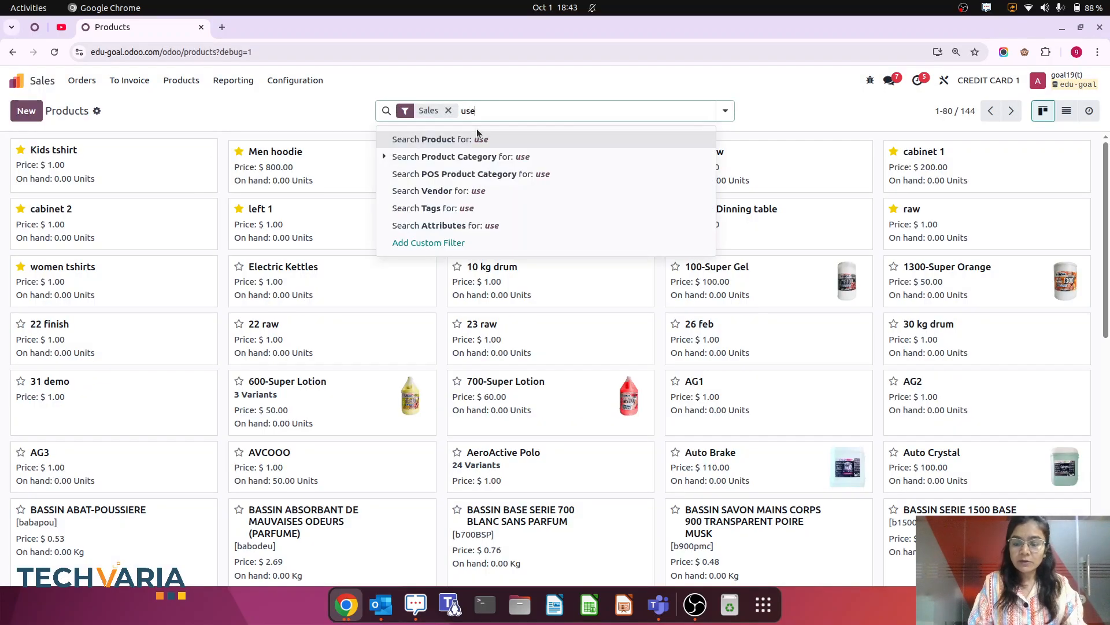
key("Return")
left_click(99, 184)
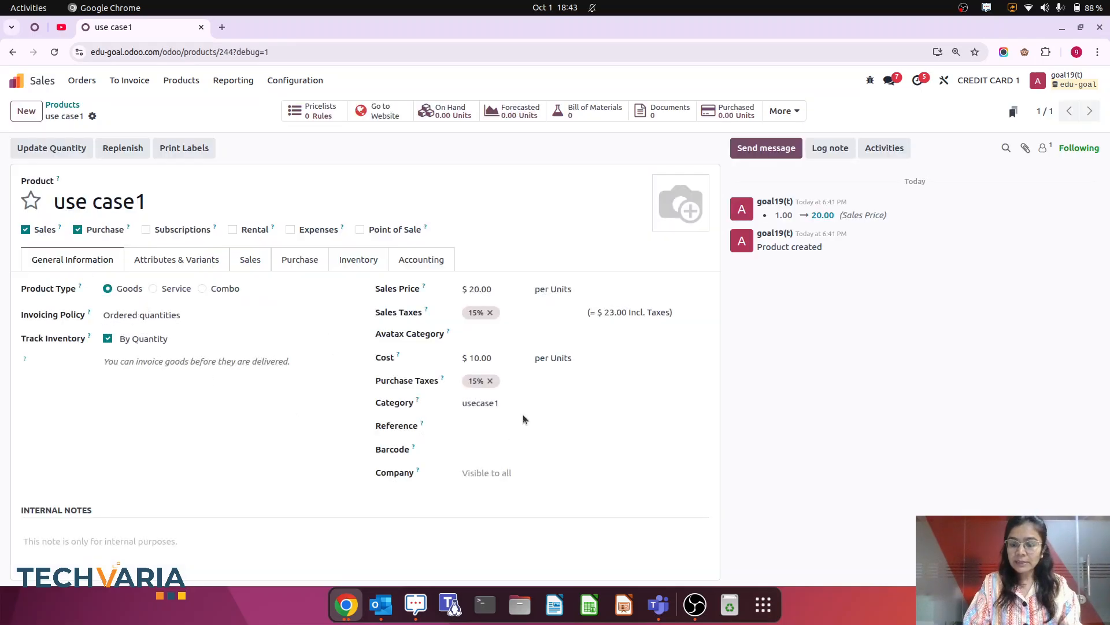
key("ctrl+plus")
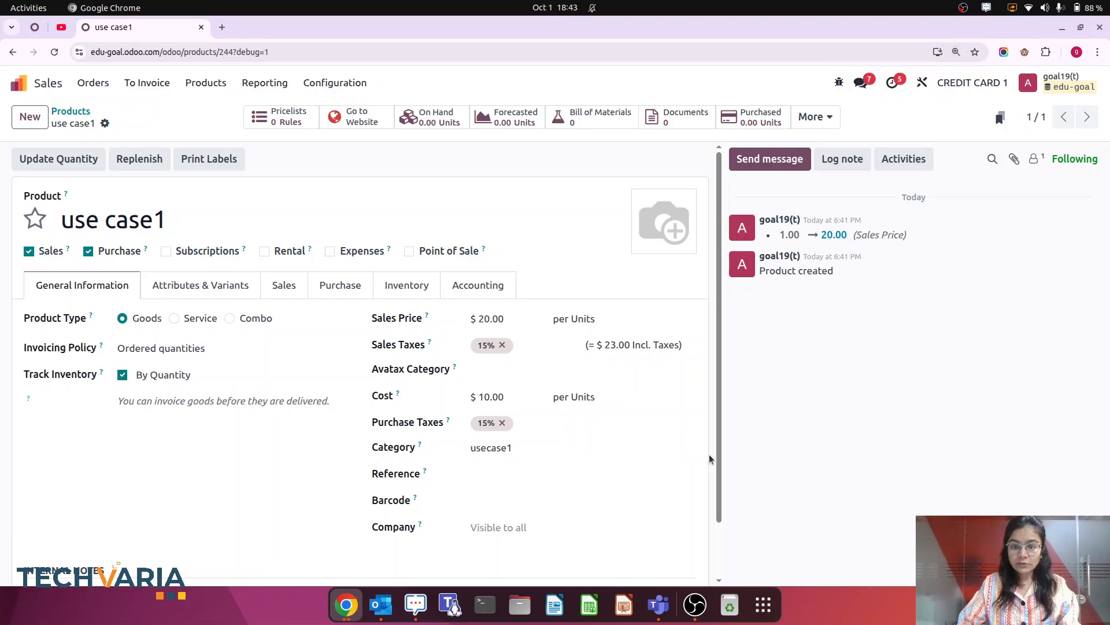
left_click(693, 449)
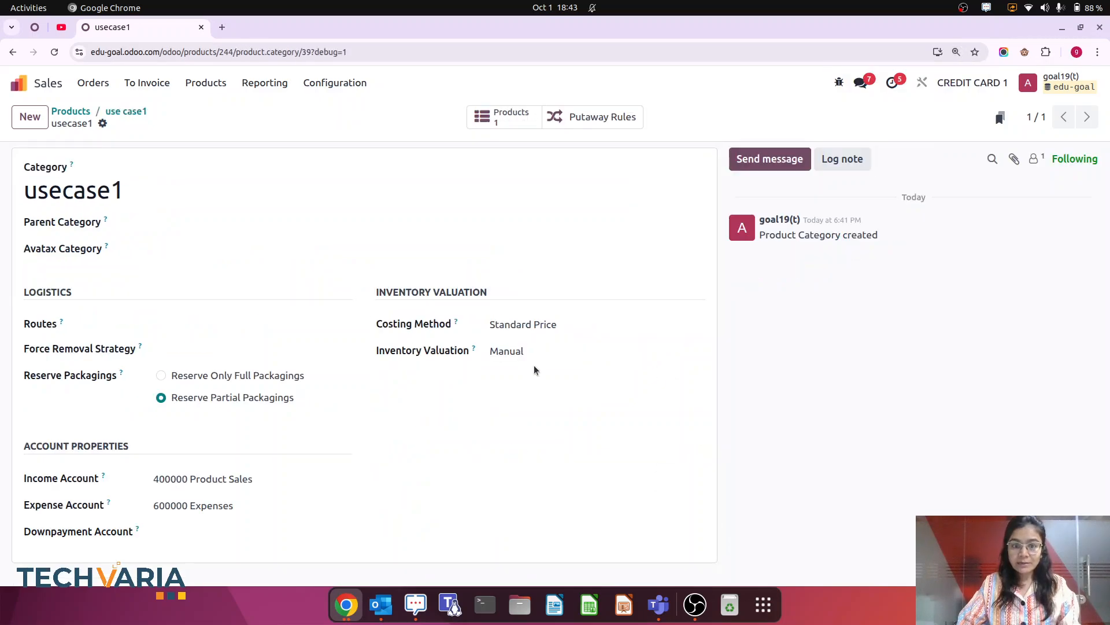
Step: Examine the Balance Sheet and the Profit and Loss report in Accounting
left_click(28, 85)
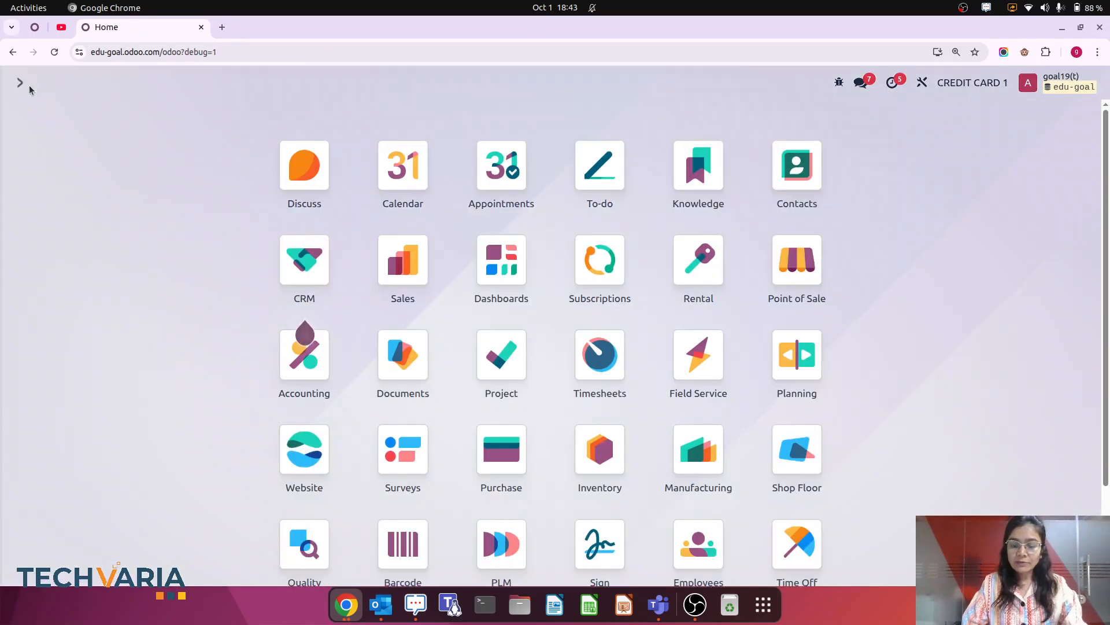
type("in")
key("BackSpace")
key("BackSpace")
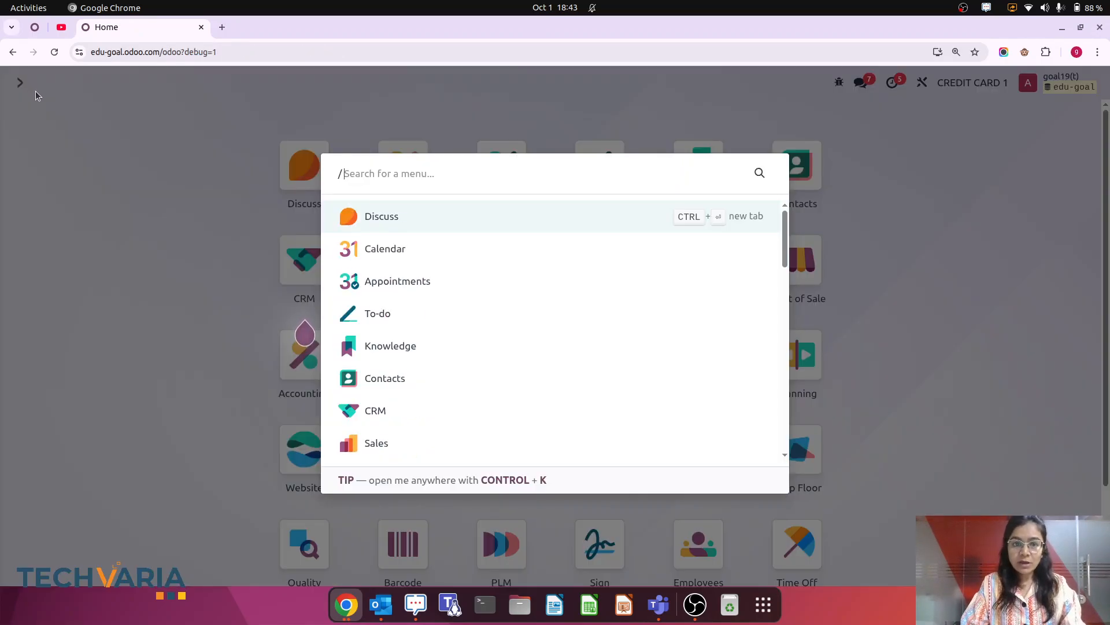
type("acc")
left_click(391, 215)
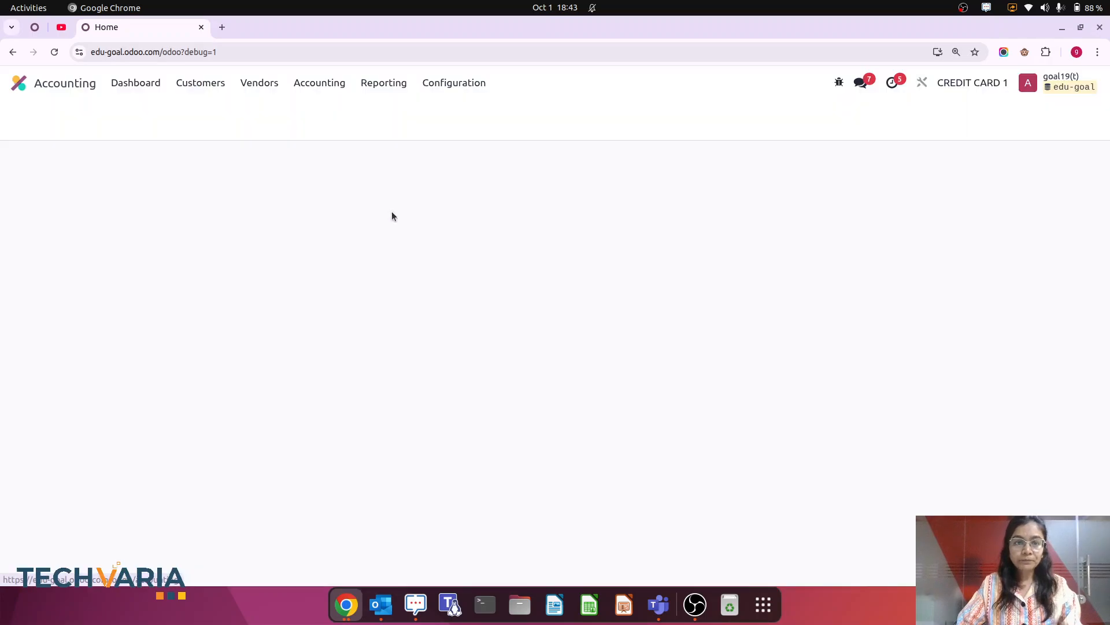
left_click(382, 83)
left_click(396, 130)
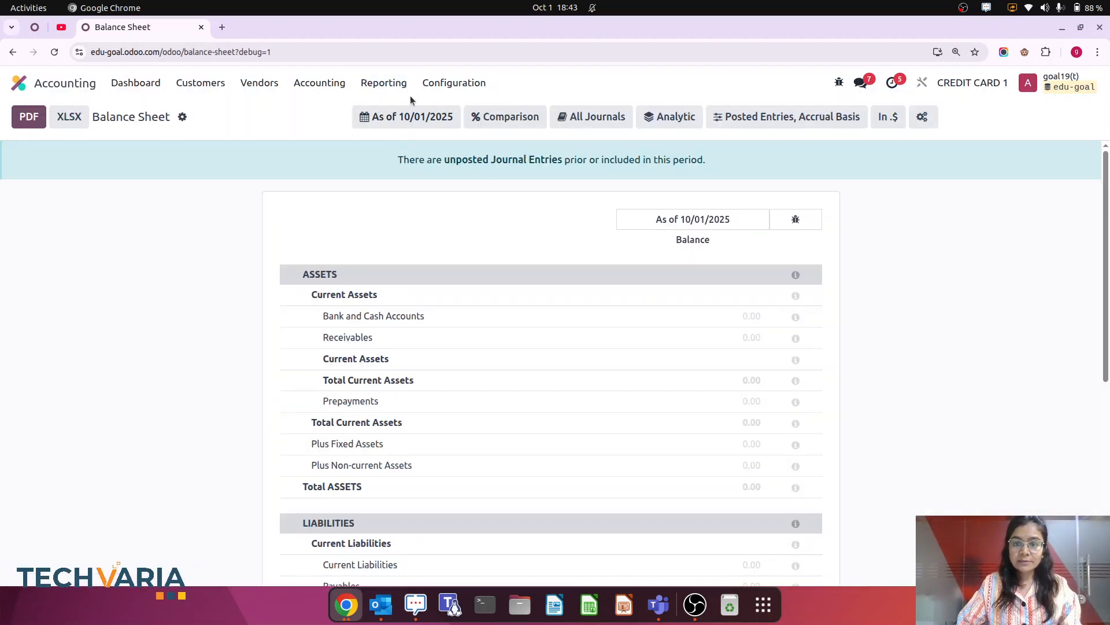
left_click(388, 84)
left_click(409, 151)
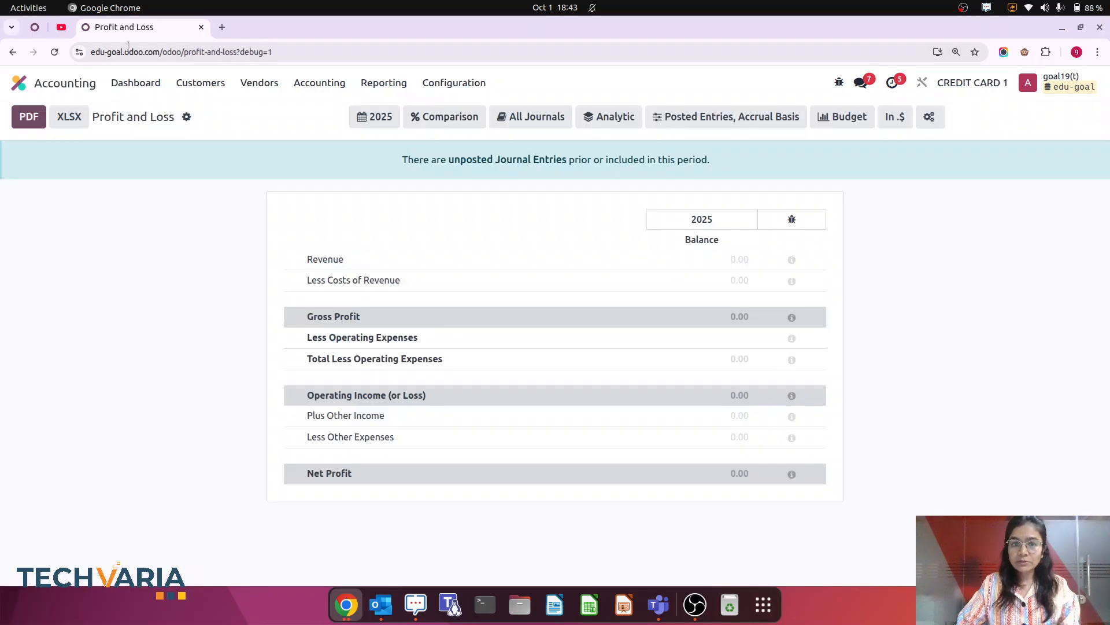
Step: Start a new purchase order for Vendor1
left_click(18, 85)
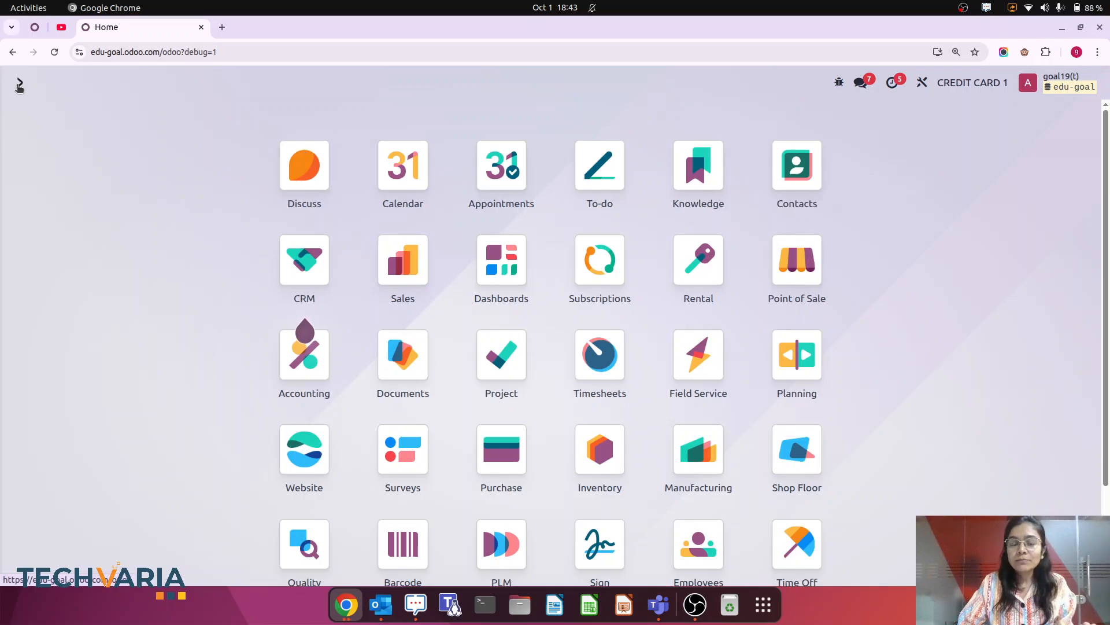
type("pur")
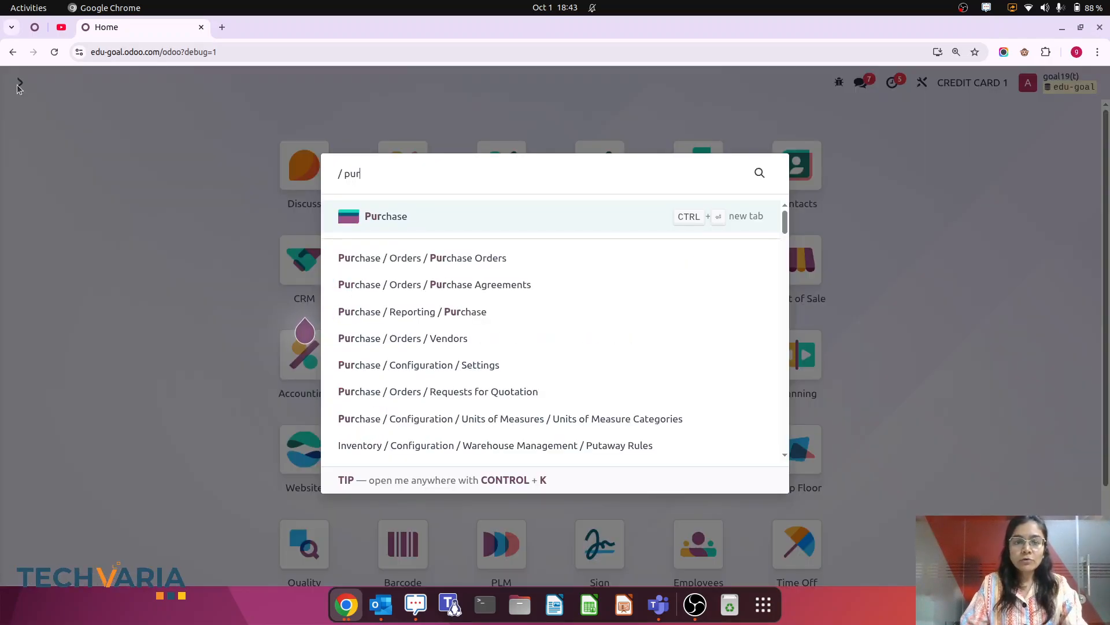
left_click(457, 260)
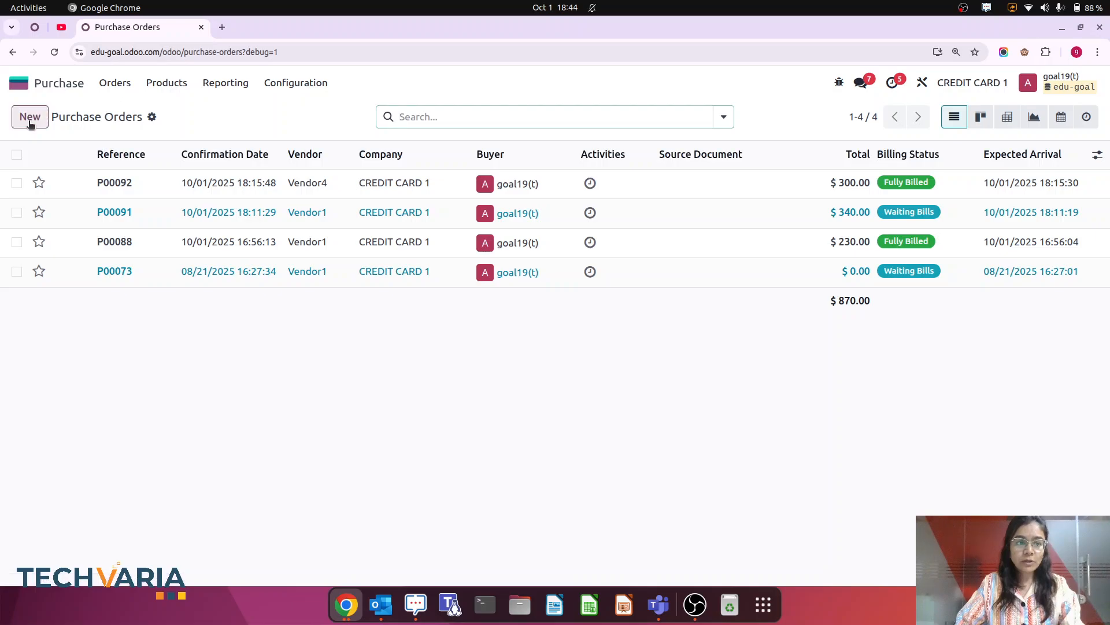
left_click(30, 117)
left_click(162, 255)
left_click(163, 277)
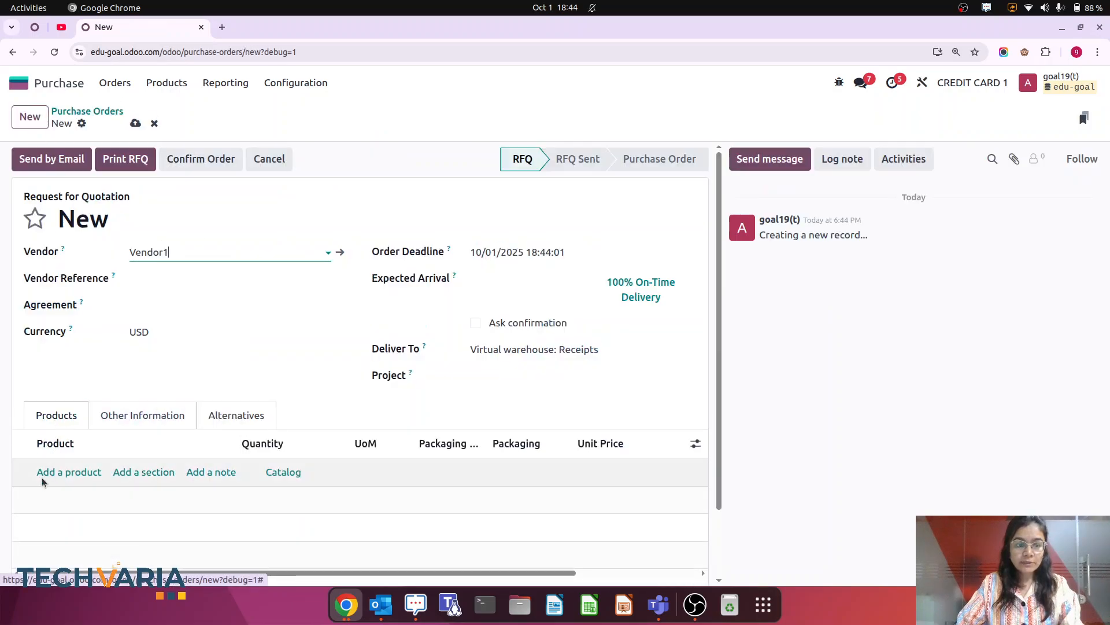
Step: Add the product use case1 to the order with a quantity of 10
left_click(45, 472)
type("use")
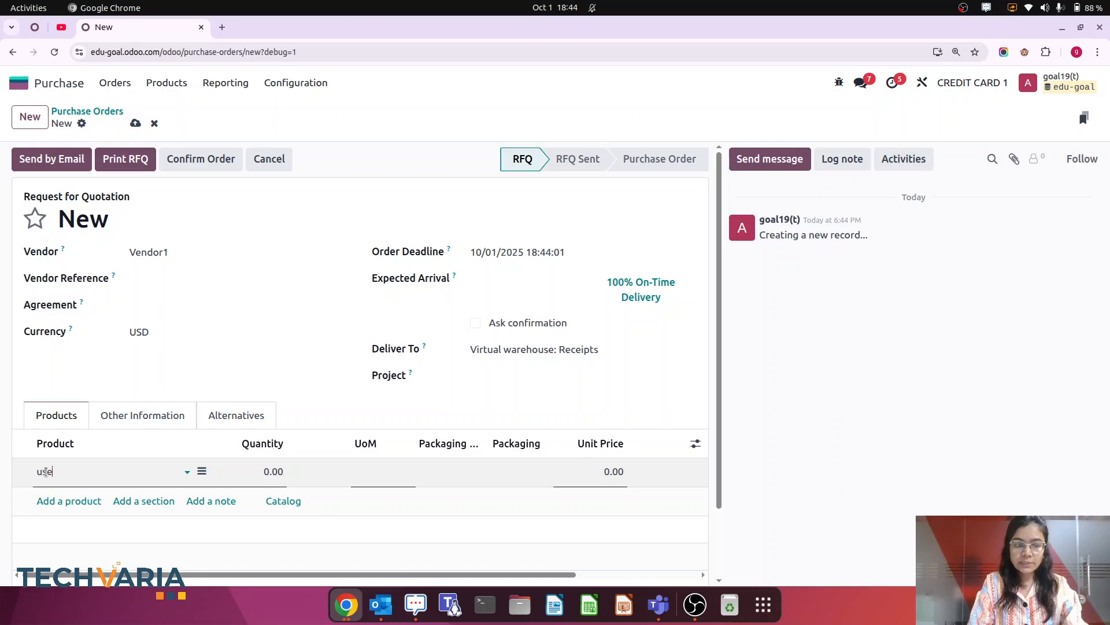
left_click(75, 495)
left_click(253, 472)
type("10")
left_click(955, 475)
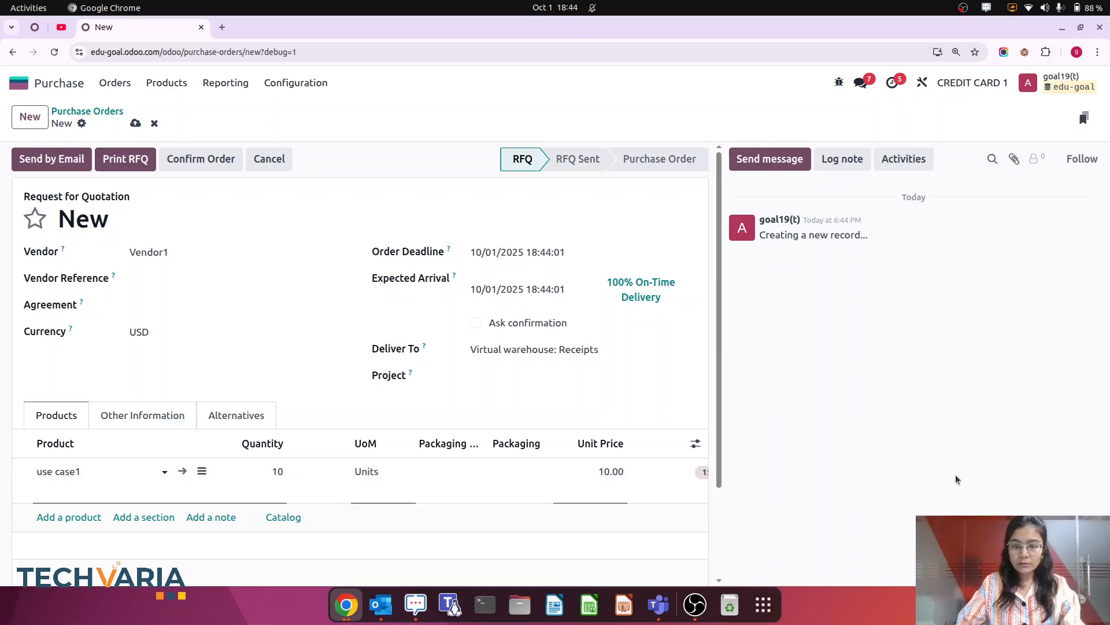
Step: Remove the 15% tax from the use case1 order line and confirm the order
scroll(533, 538, "down", 2)
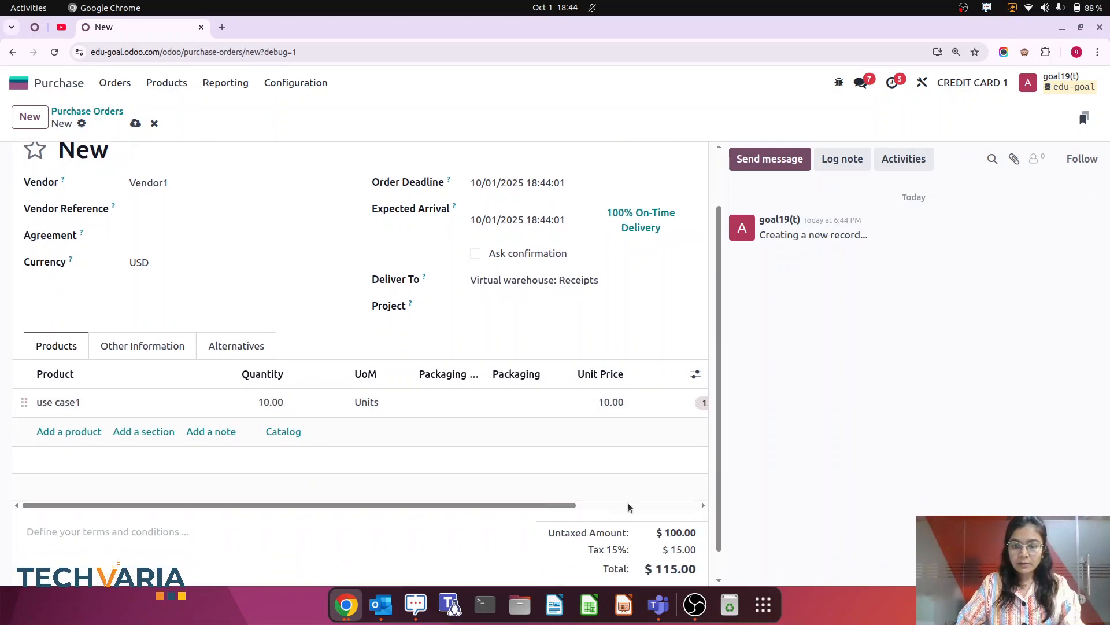
left_click_drag(571, 506, 677, 504)
left_click(594, 403)
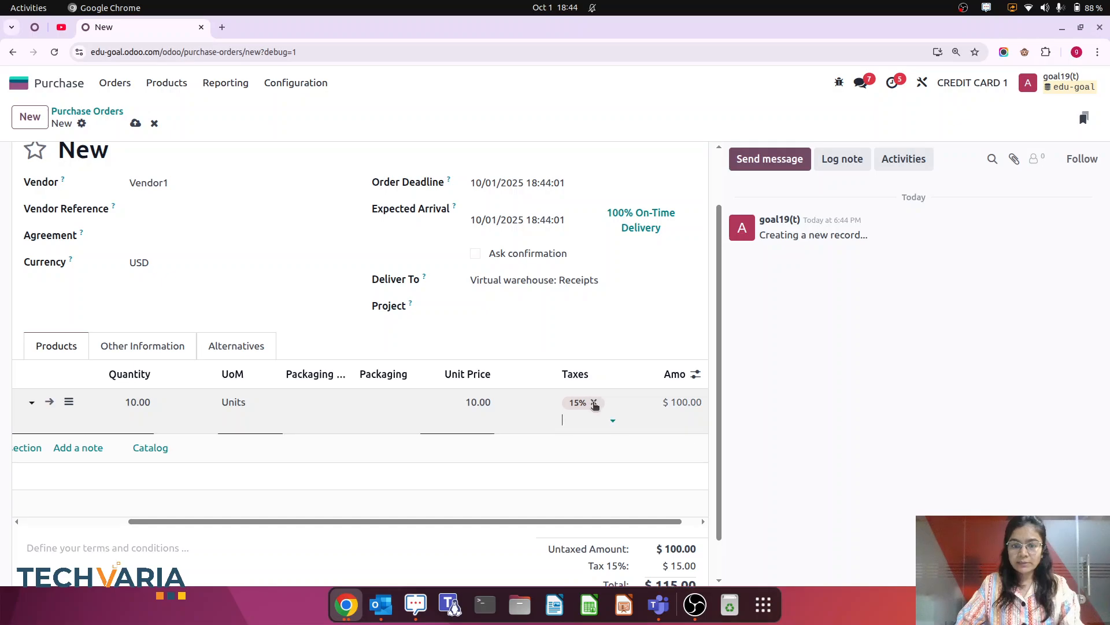
left_click(594, 404)
key("ctrl+minus")
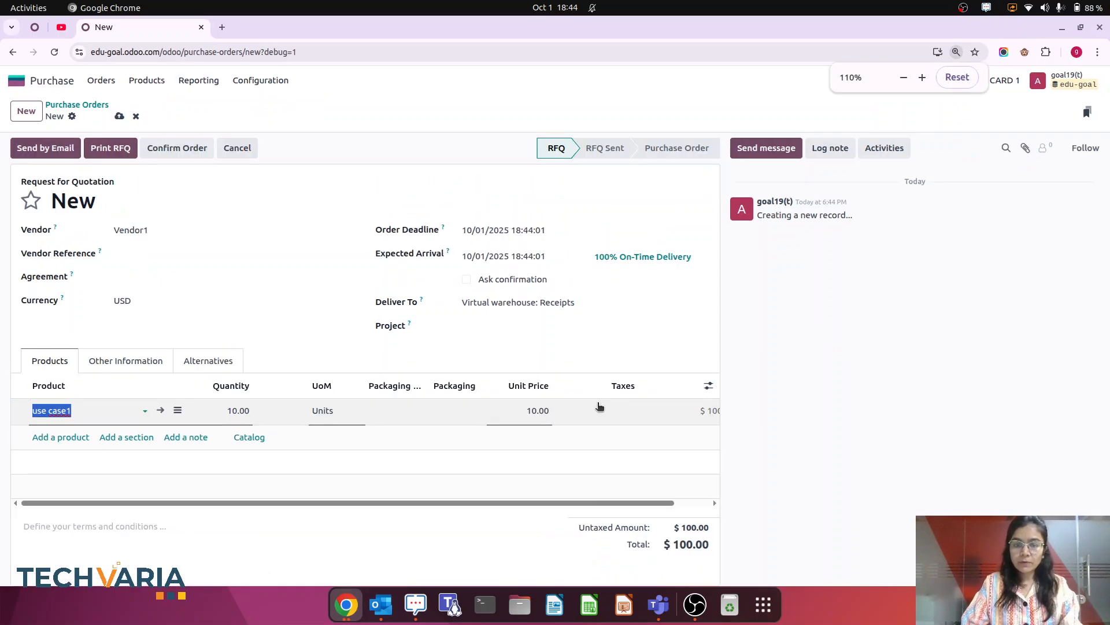
left_click(171, 149)
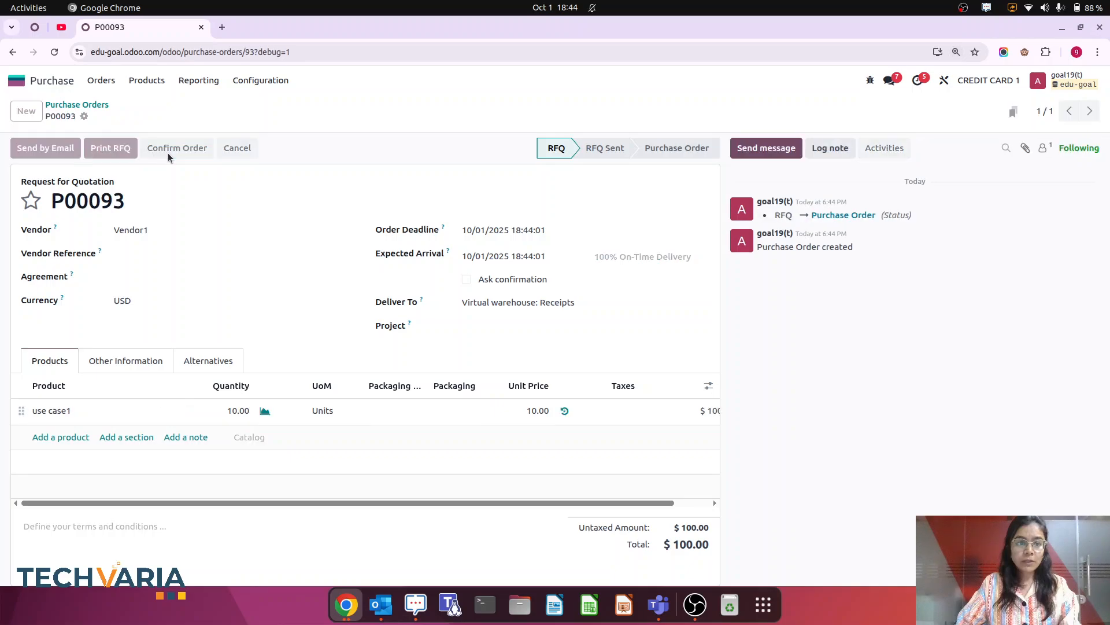
Step: Receive the ordered products, validate the receipt, check the stock move and on-hand quantity of use case1, and return to the purchase order
left_click(36, 149)
left_click(35, 149)
left_click(31, 350)
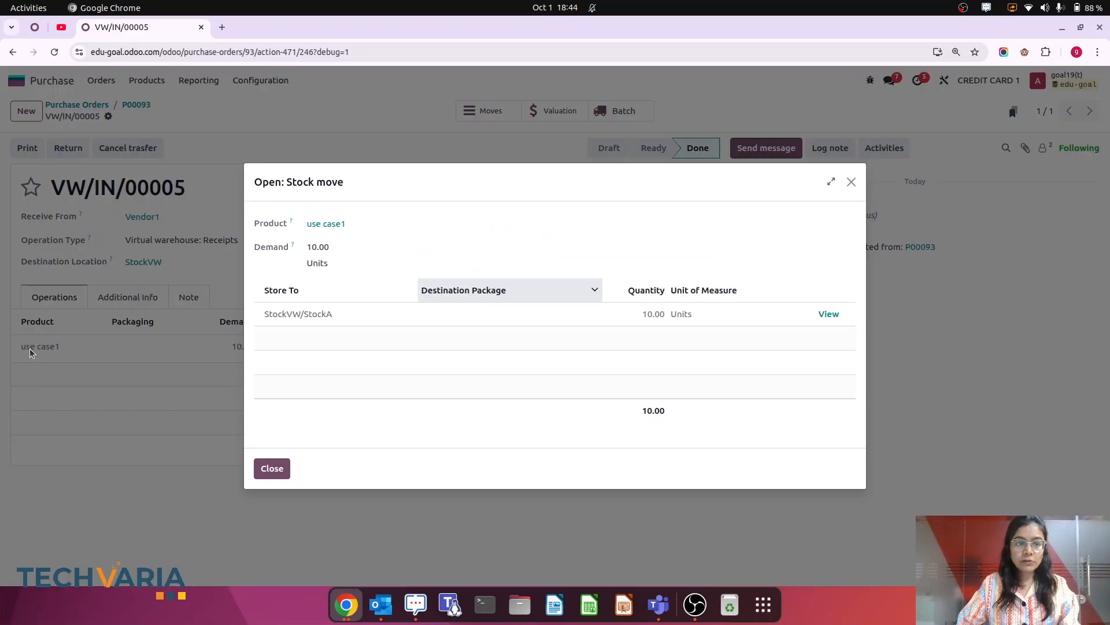
left_click(333, 226)
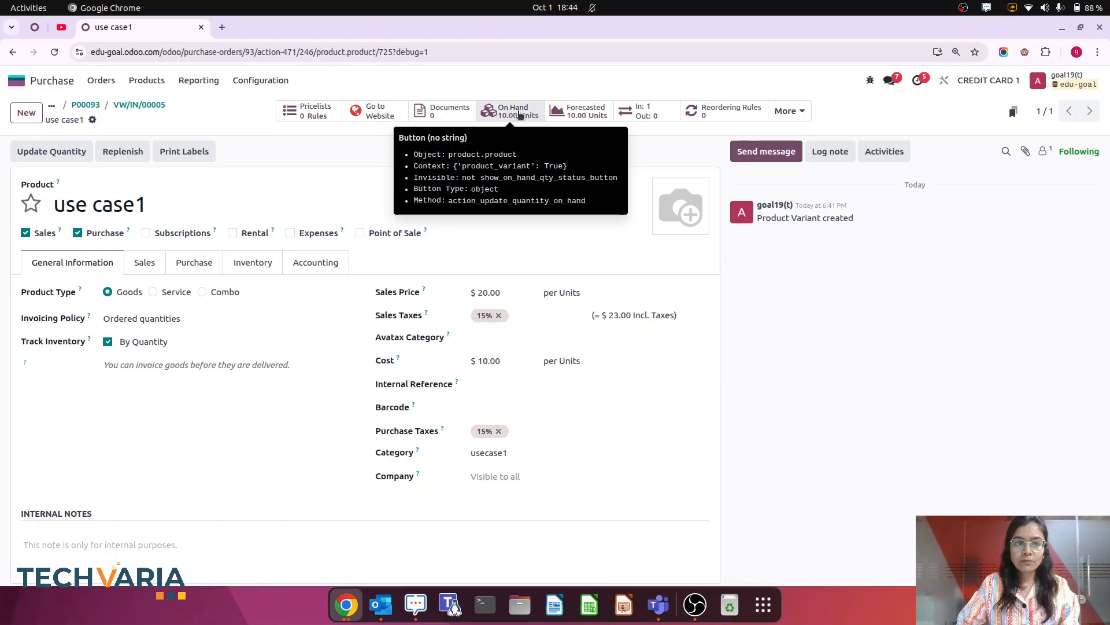
left_click(99, 108)
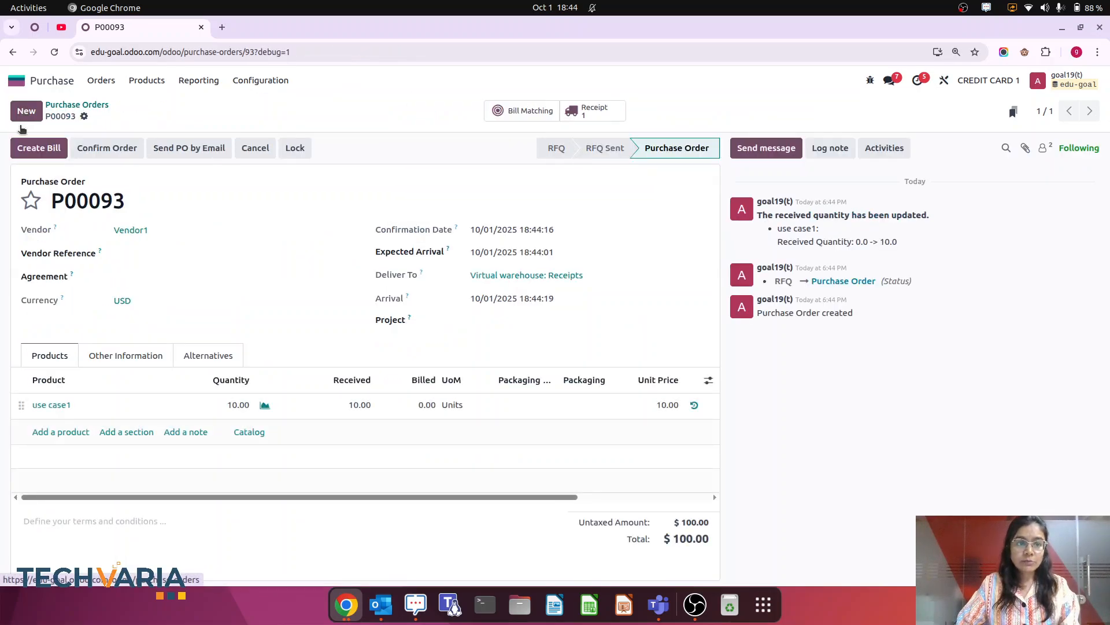
Step: Create the vendor bill with bill date 10/01/2025, confirm it and view its journal items
left_click(37, 148)
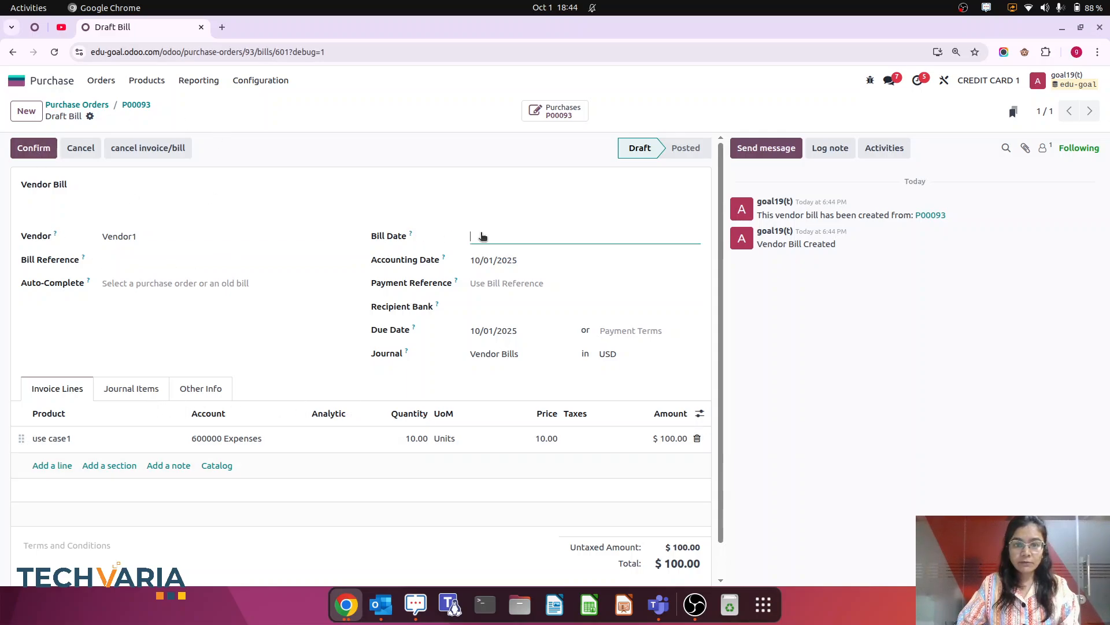
left_click(478, 237)
left_click(599, 332)
left_click(34, 149)
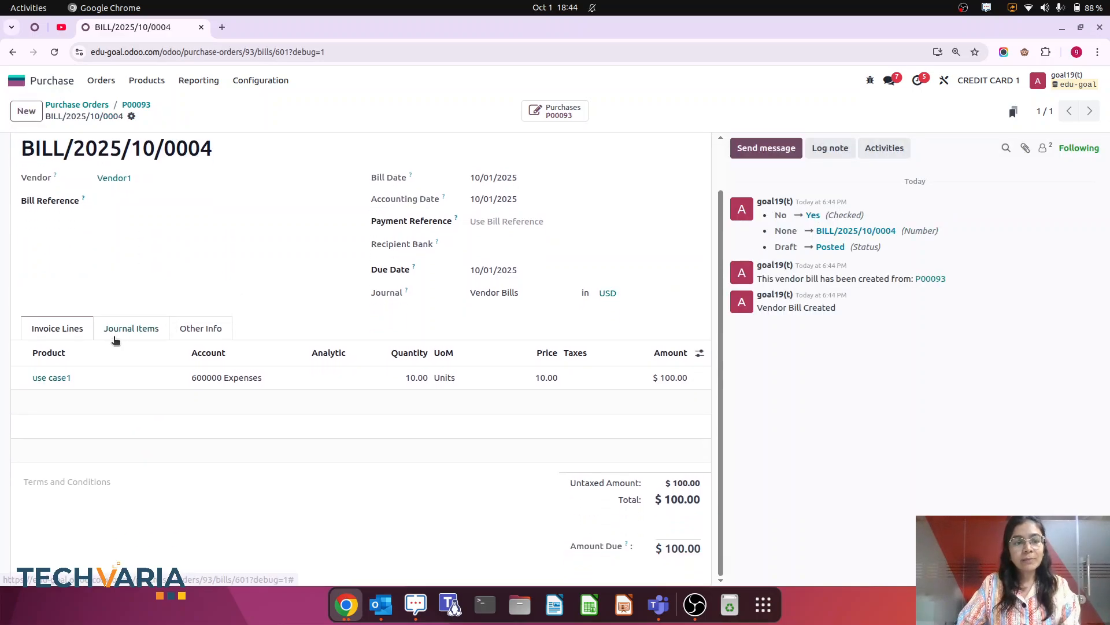
left_click(123, 332)
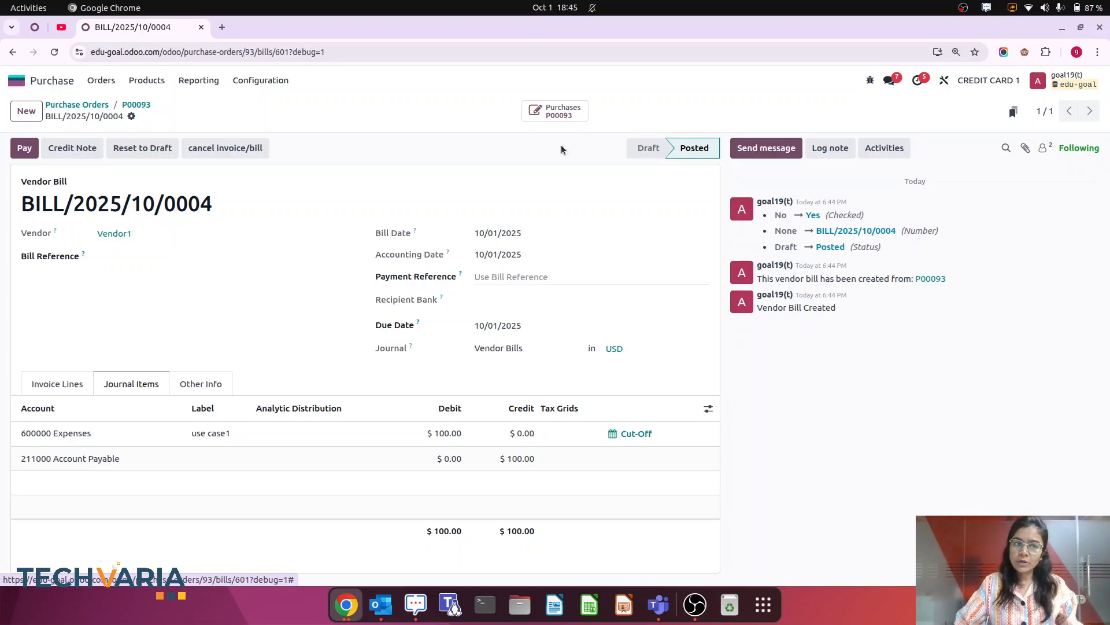
Step: Search the product categories for "use" and open the usecase1 category
left_click(22, 83)
type("prod")
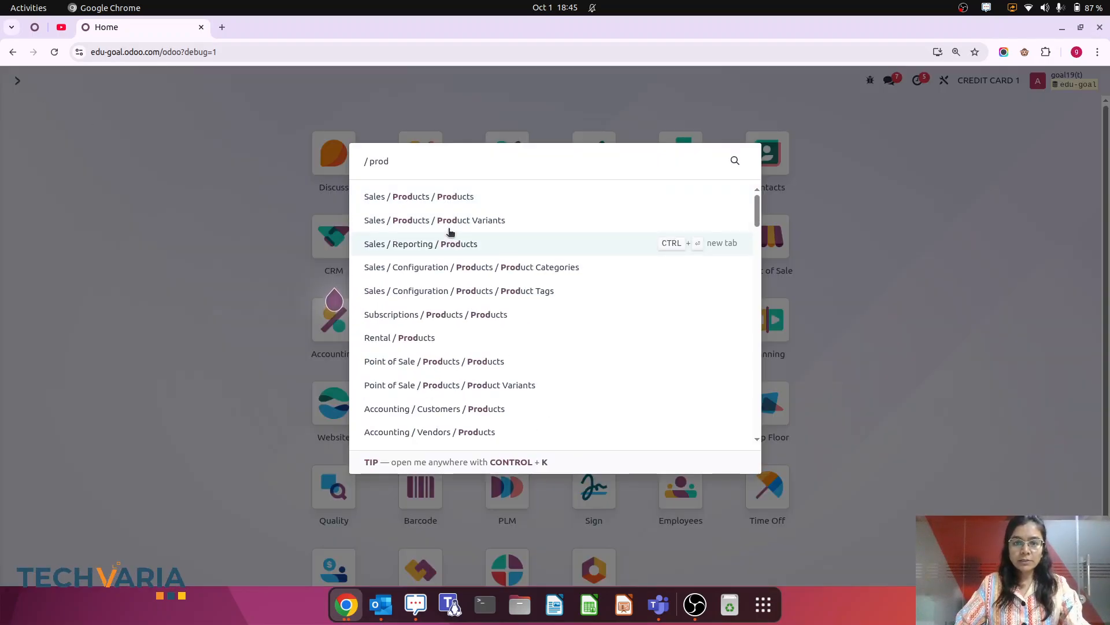
left_click(563, 273)
type("use")
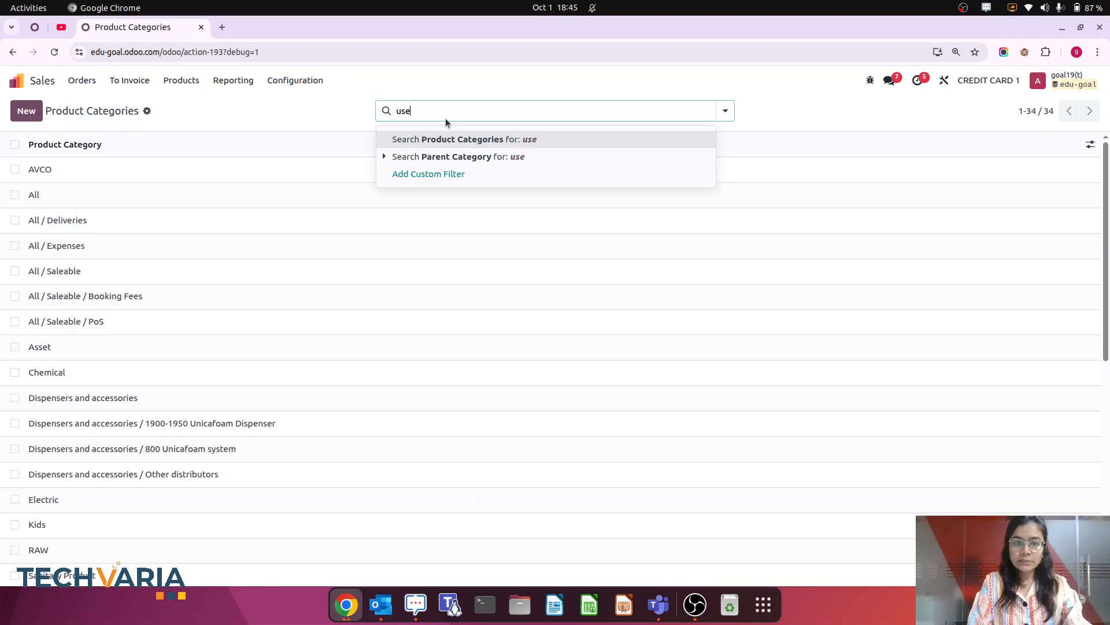
key("Return")
left_click(83, 167)
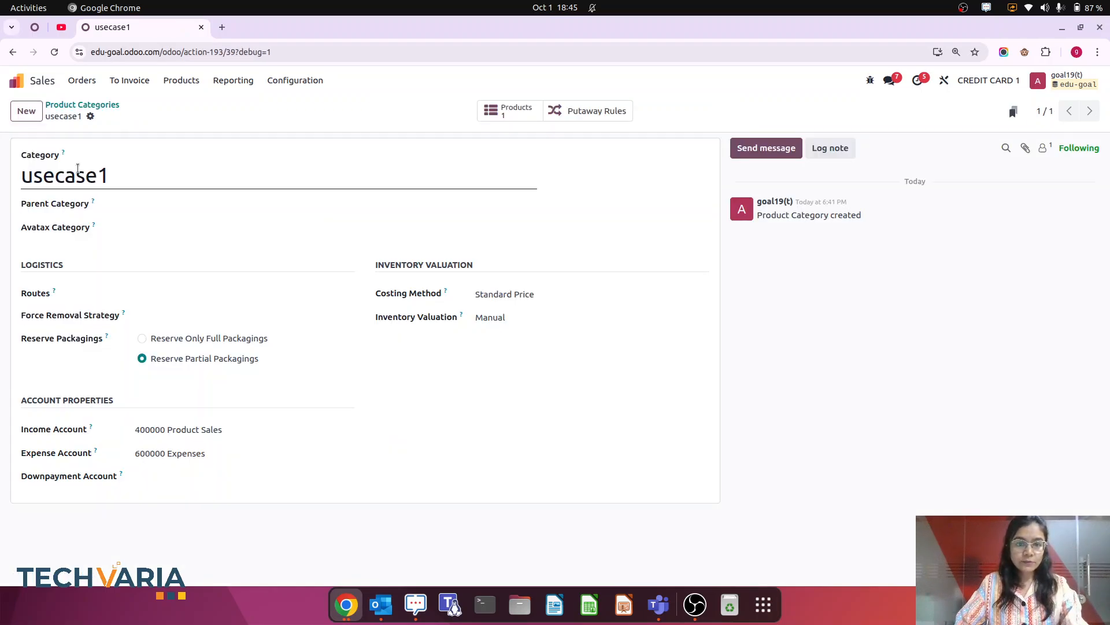
Step: Set the category's costing method to Average Cost (AVCO) and inventory valuation to Automated, and save it
left_click(541, 300)
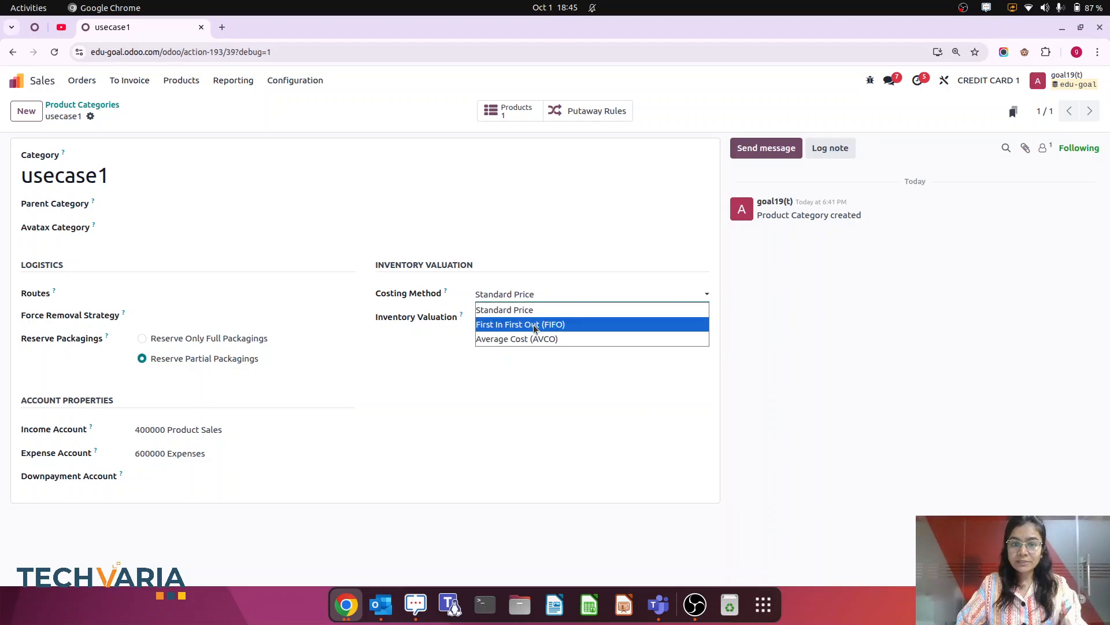
left_click(523, 340)
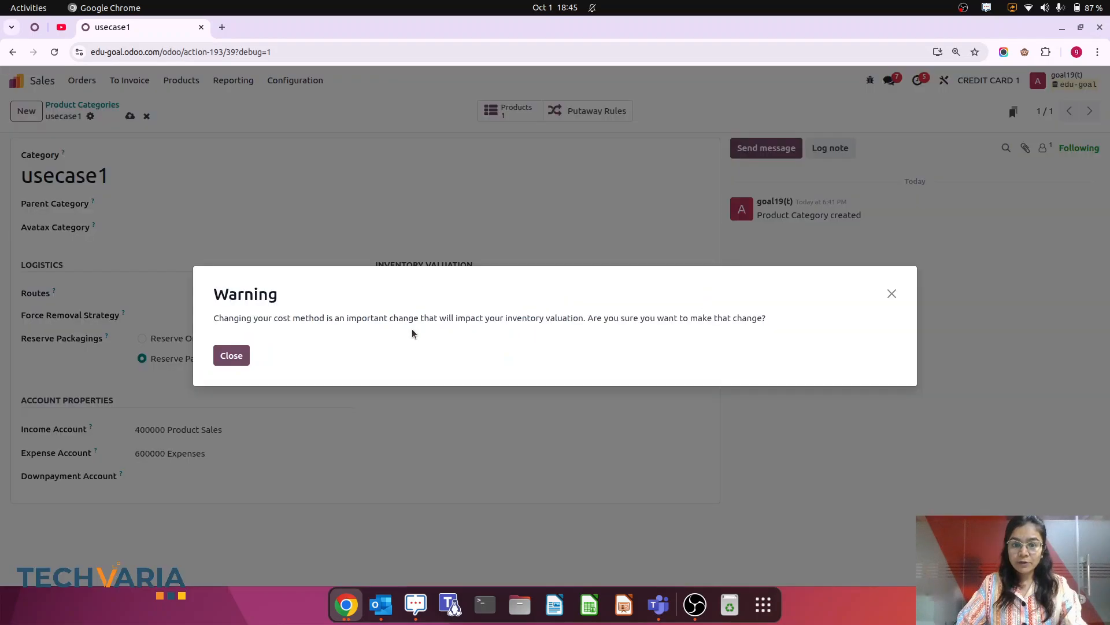
left_click(231, 355)
left_click(498, 318)
left_click(496, 362)
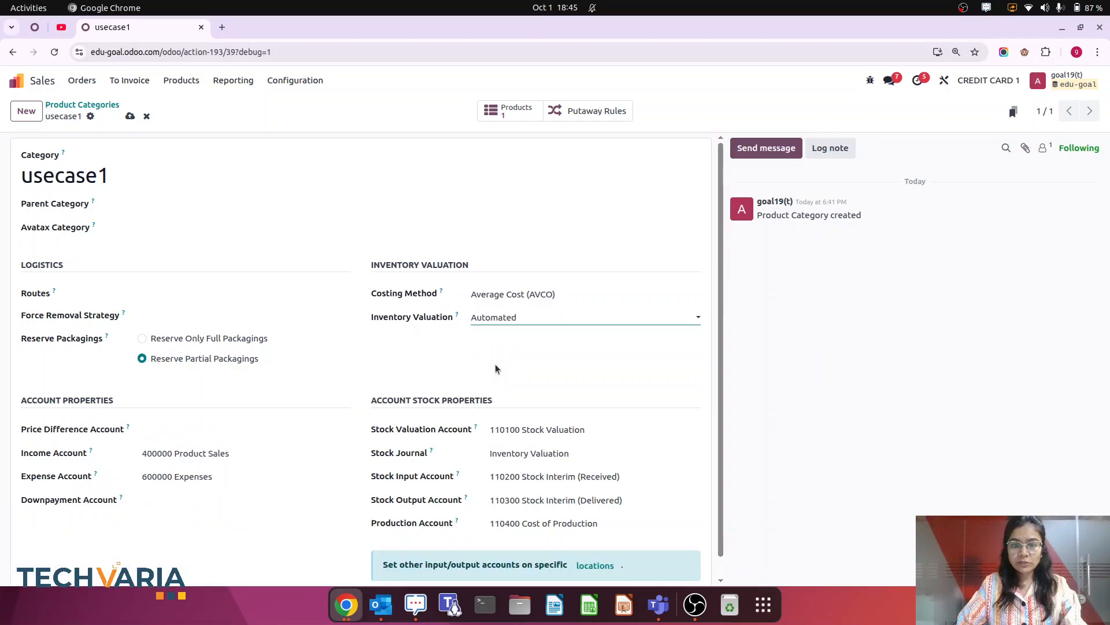
left_click(131, 117)
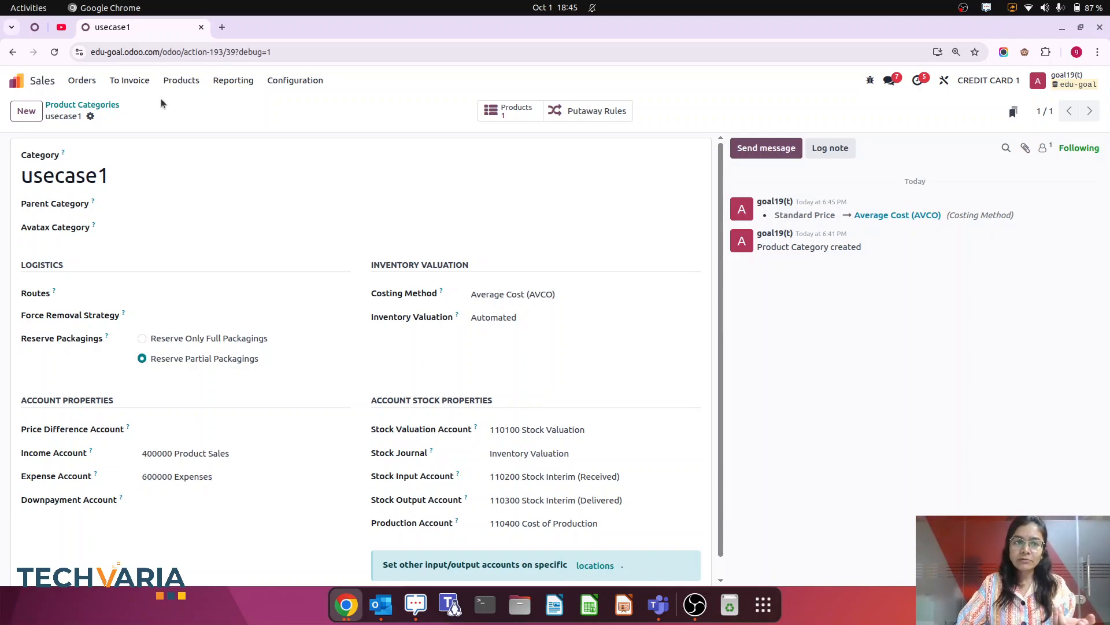
Step: Open the Inventory Valuation journal entry in Accounting and examine the accounts, debits and credits recorded for the costing method change
left_click(18, 82)
type("acc")
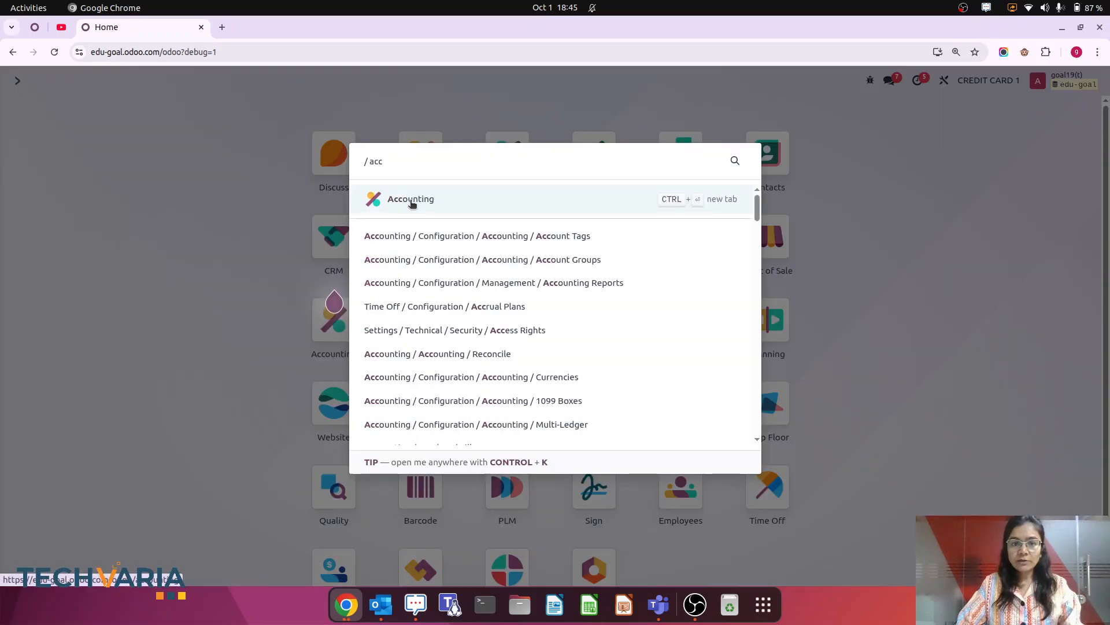
left_click(412, 200)
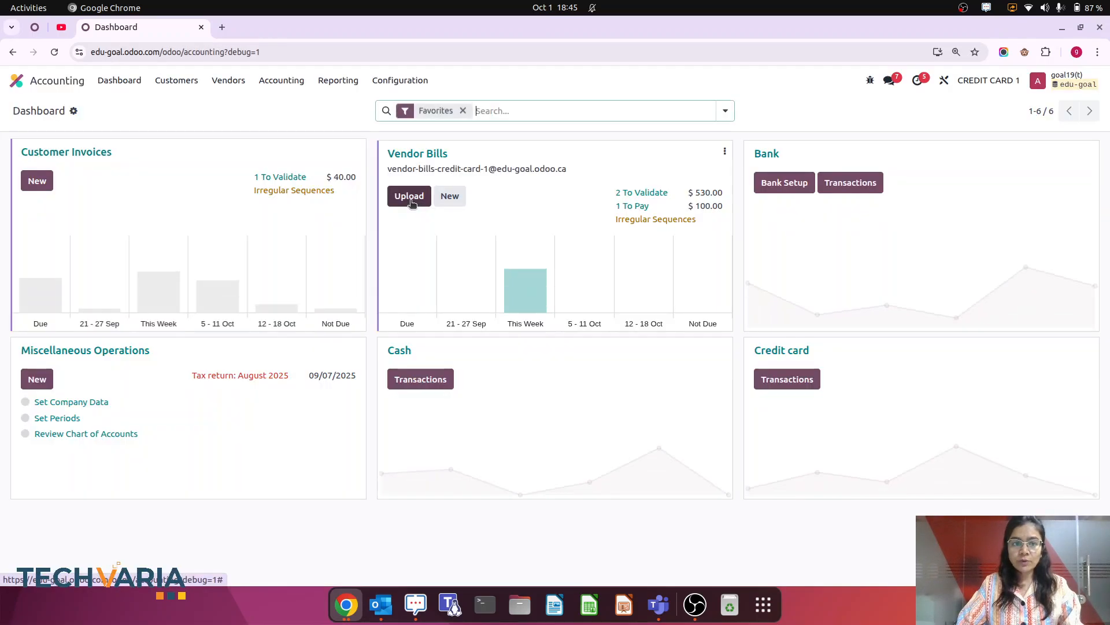
left_click(277, 81)
left_click(288, 107)
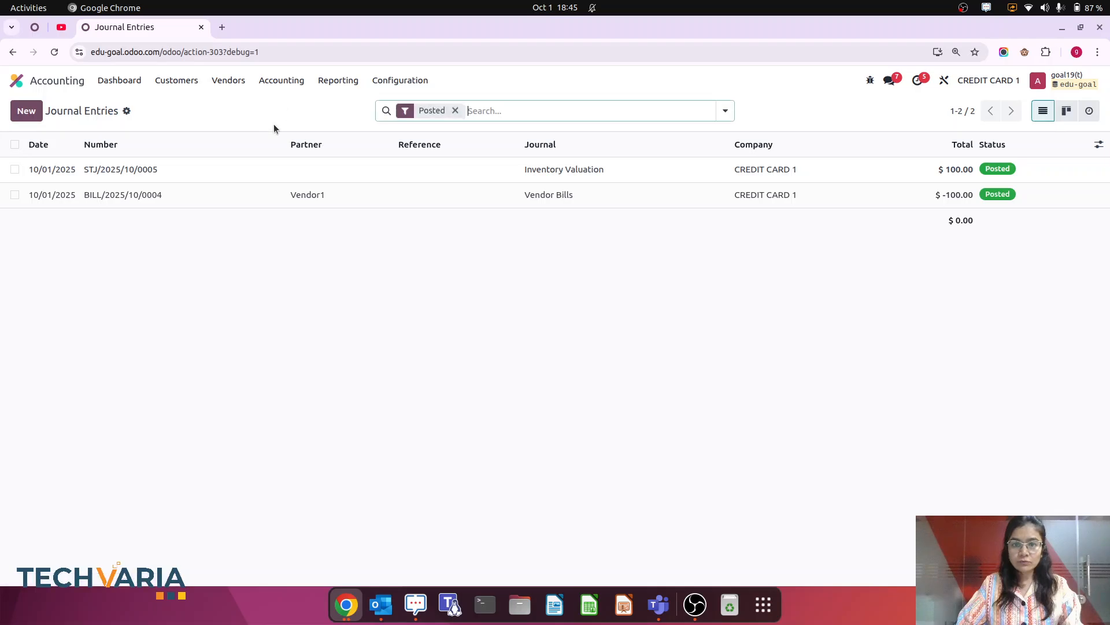
left_click(368, 169)
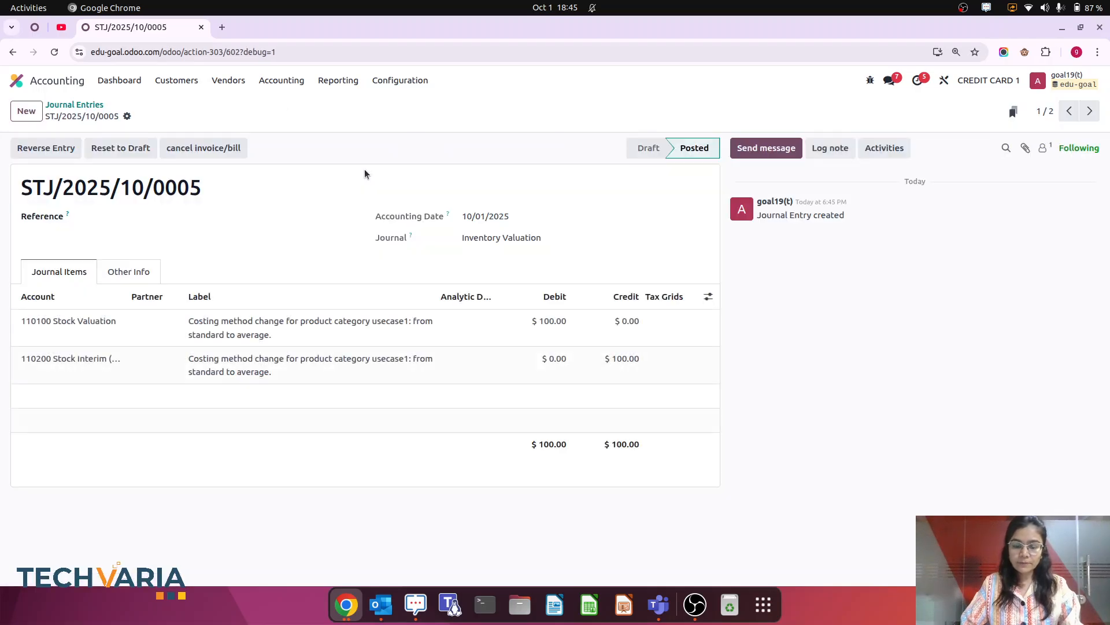
key("ctrl+plus")
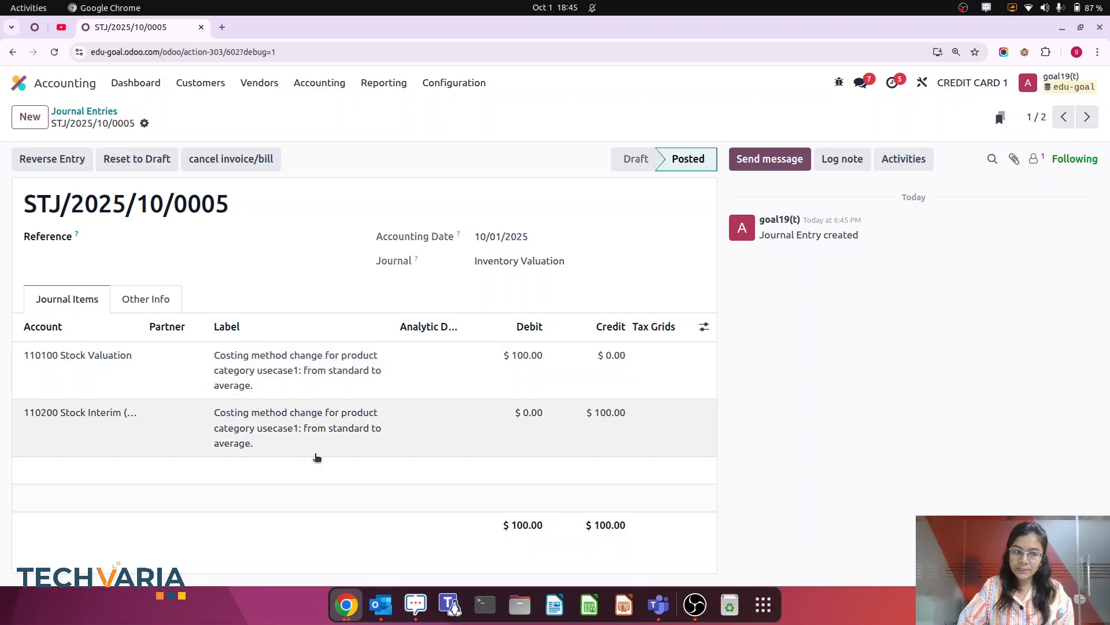
left_click_drag(145, 327, 205, 325)
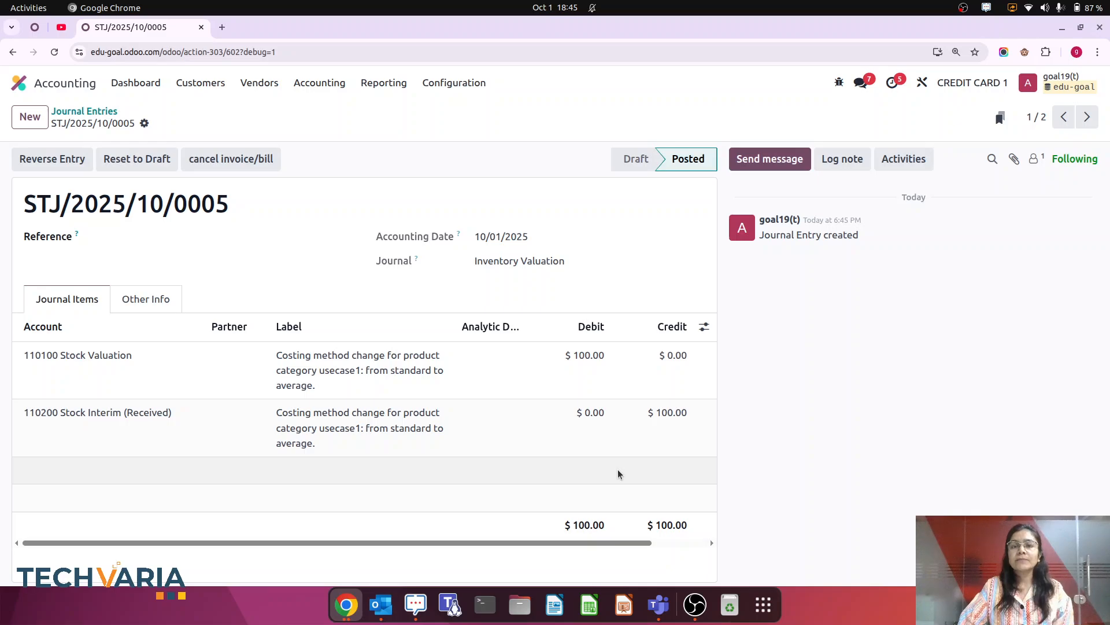
Step: Duplicate the browser tab, open the Vendor1 bill from the journal entries and review its journal items
right_click(150, 27)
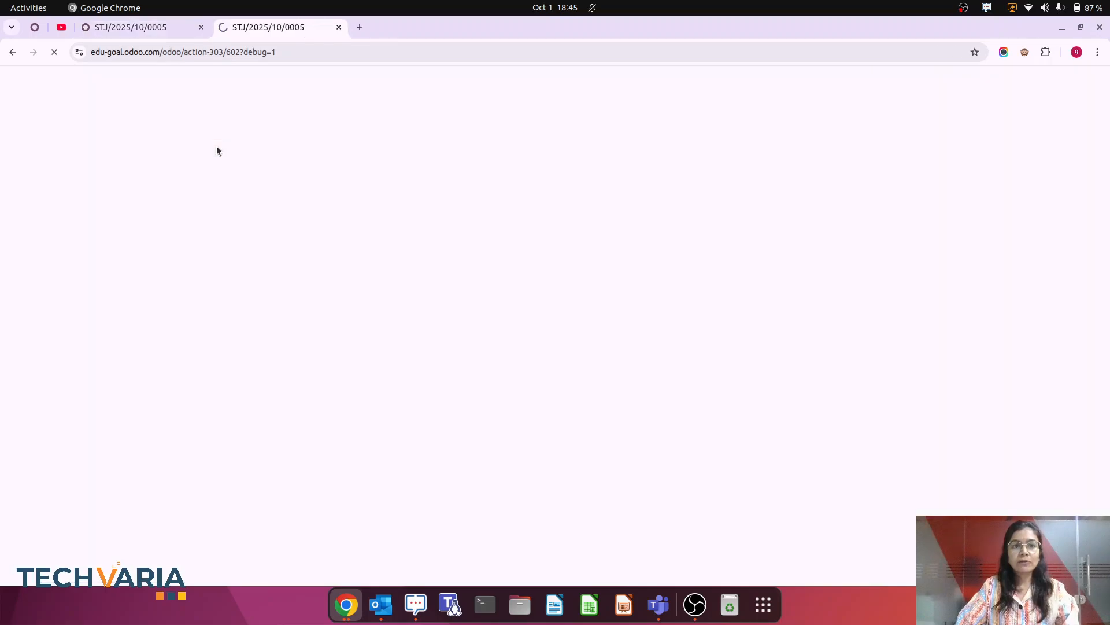
left_click(259, 84)
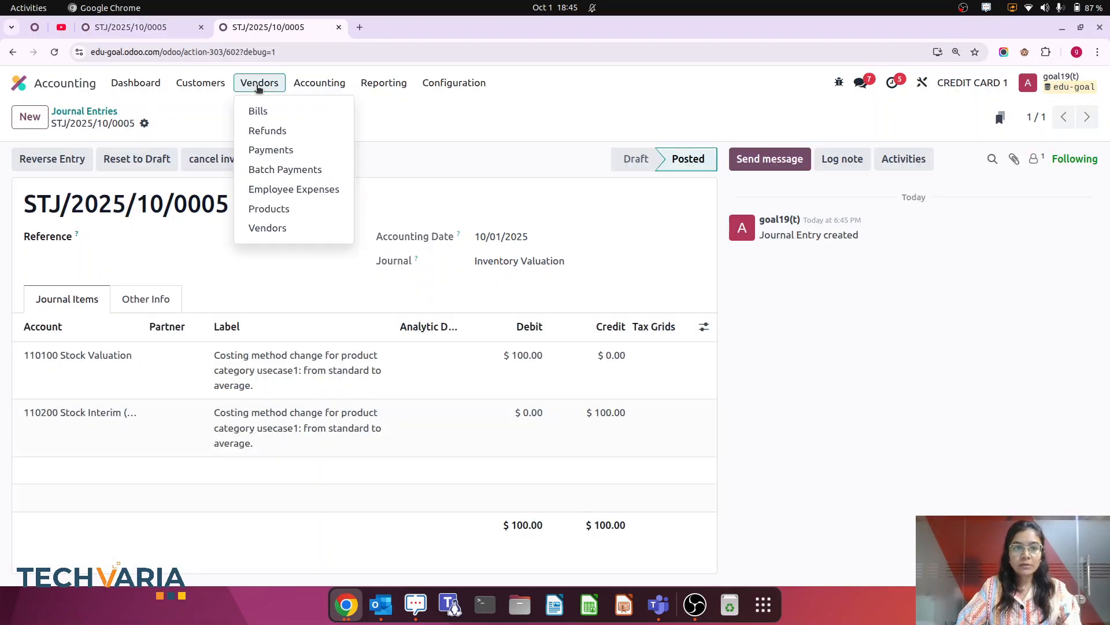
mouse_move(319, 82)
left_click(334, 110)
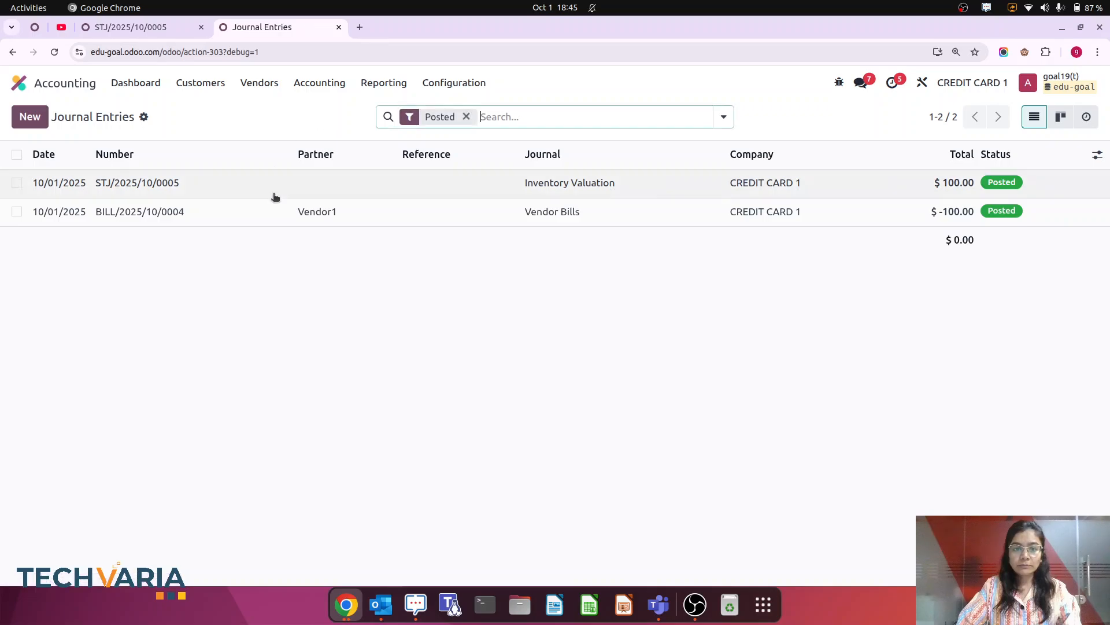
left_click(422, 222)
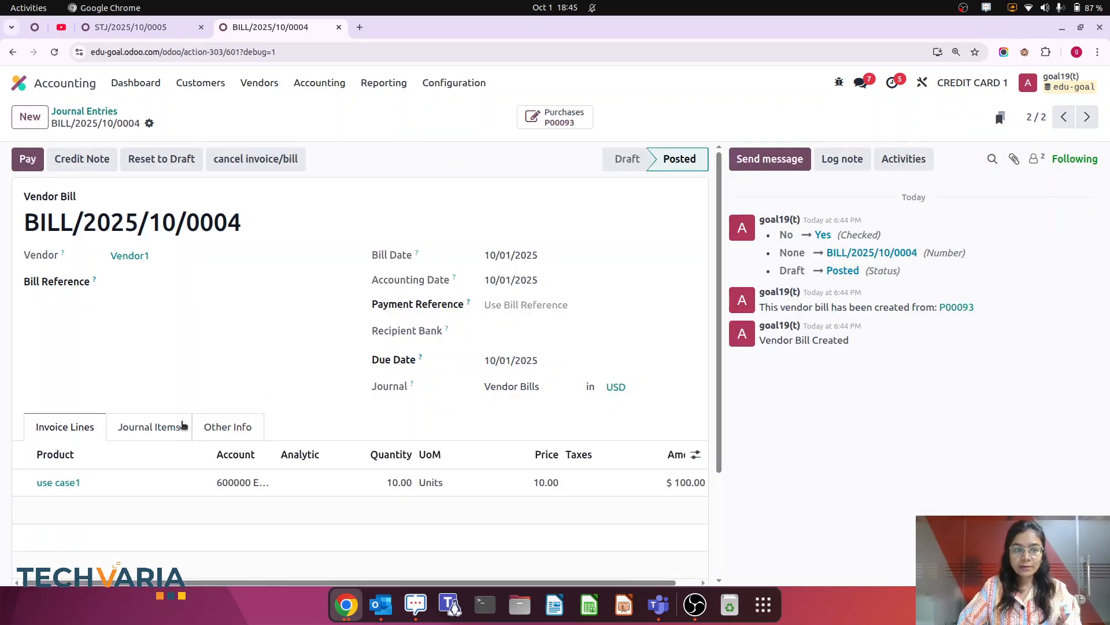
left_click(155, 426)
scroll(191, 433, "down", 1)
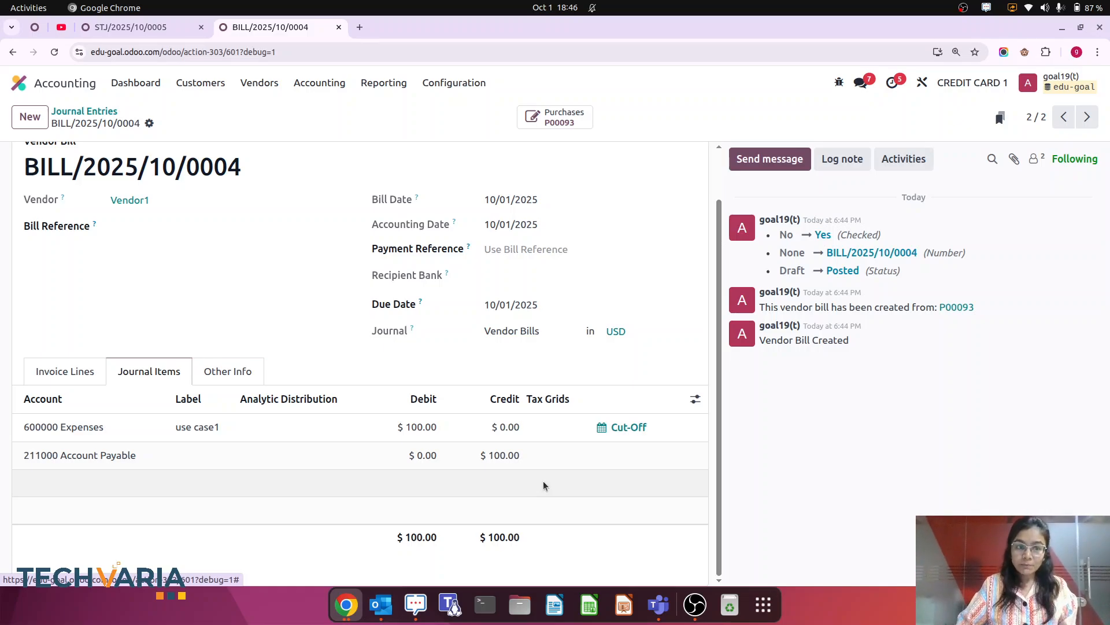
scroll(518, 303, "up", 1)
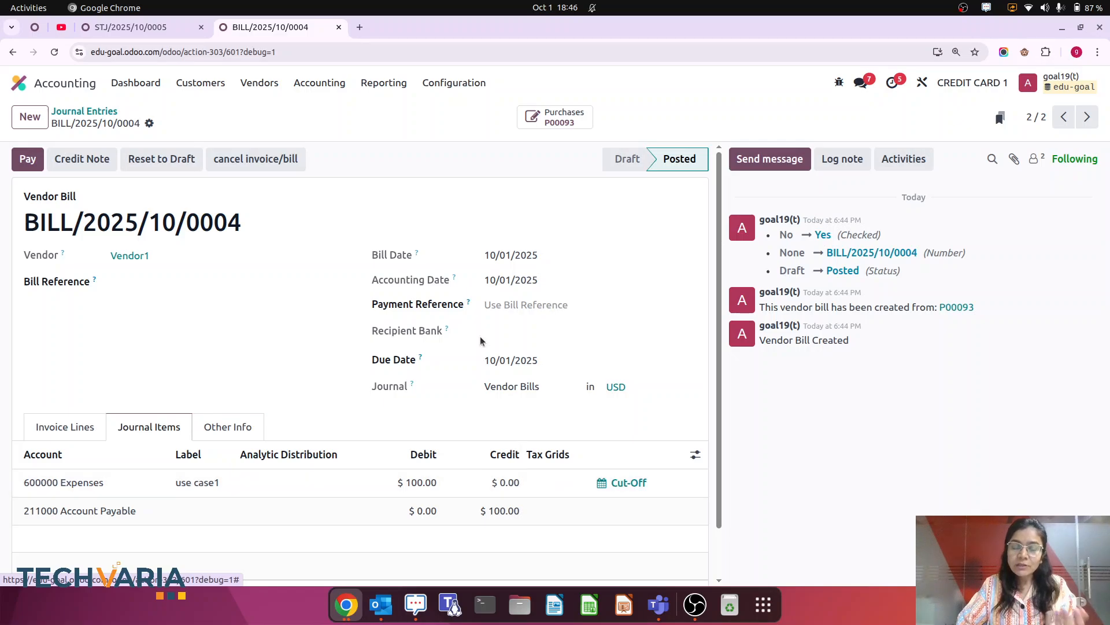
Step: Open the Profit and Loss report in a duplicated tab and compare its expenses with the vendor bill's journal items
right_click(296, 34)
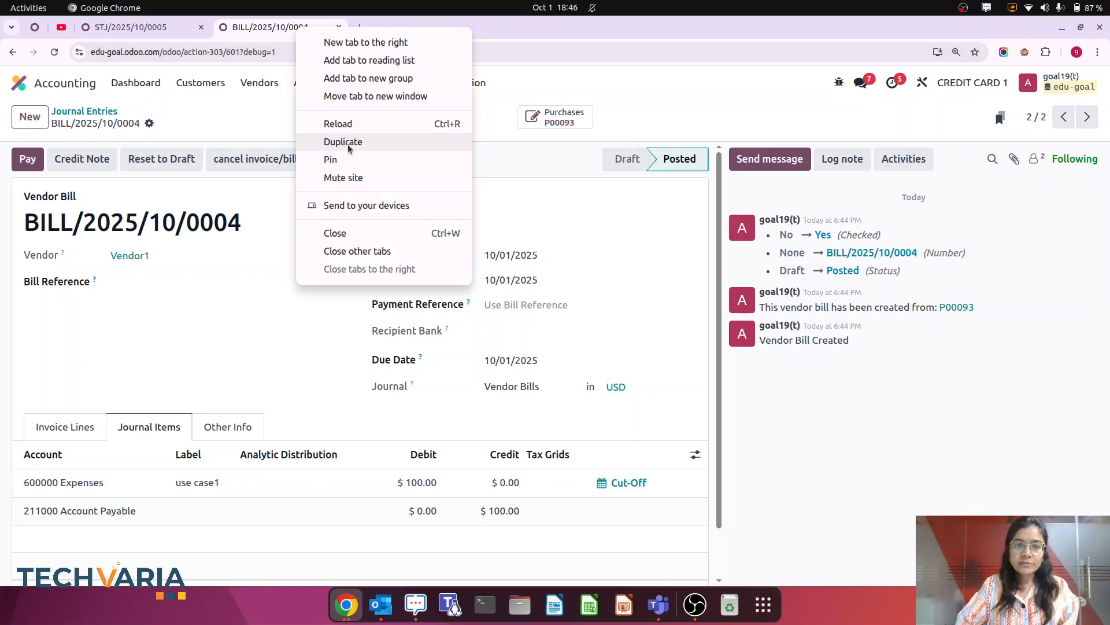
left_click(347, 145)
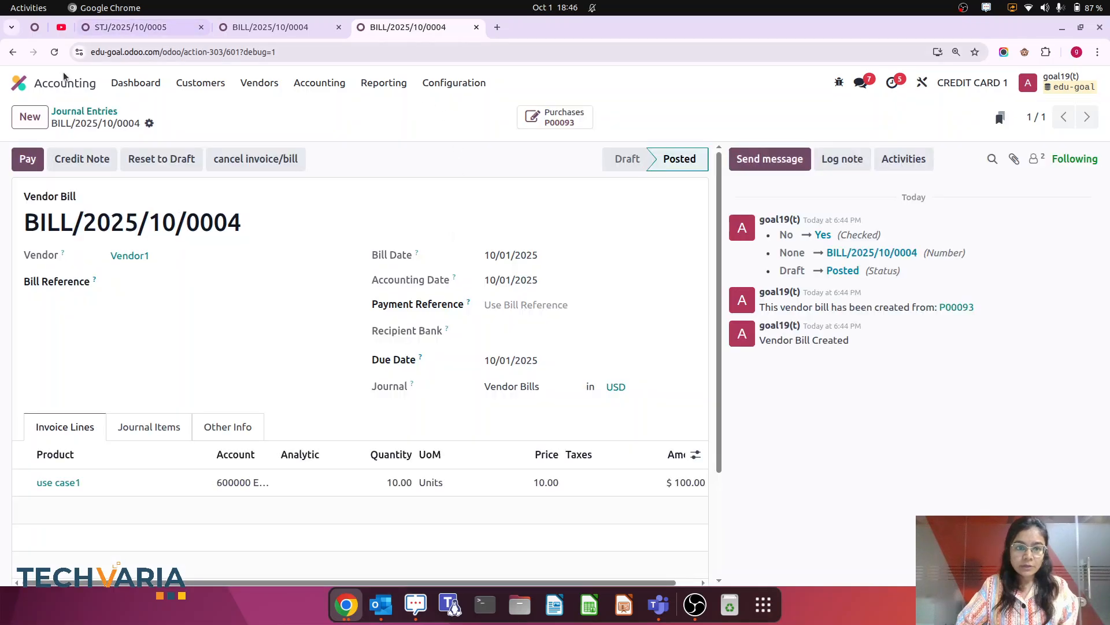
left_click(358, 87)
left_click(380, 150)
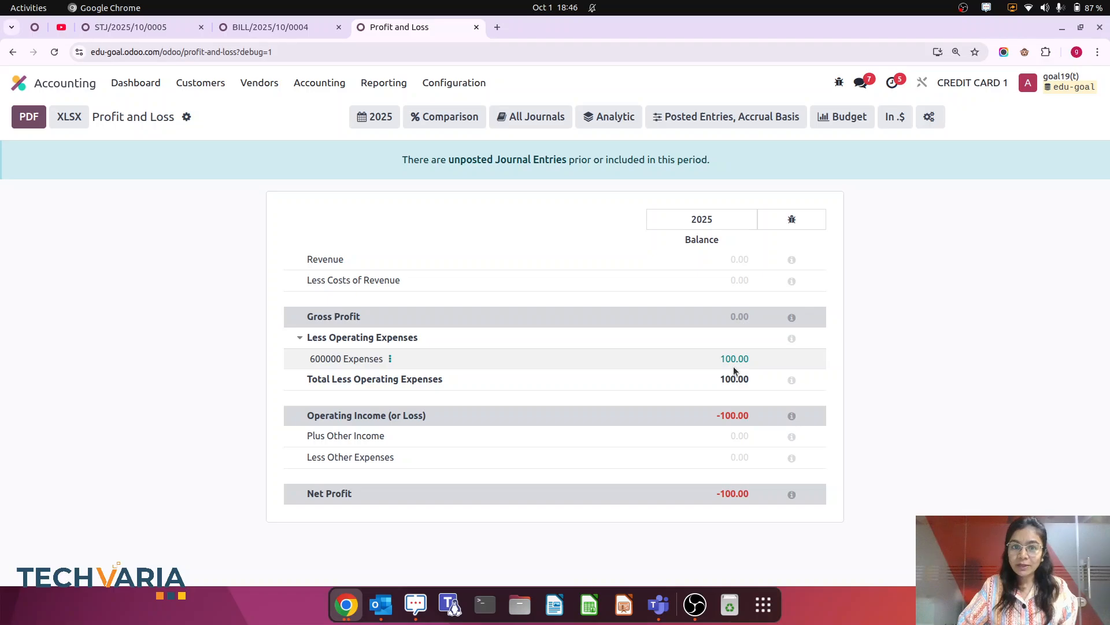
left_click(262, 32)
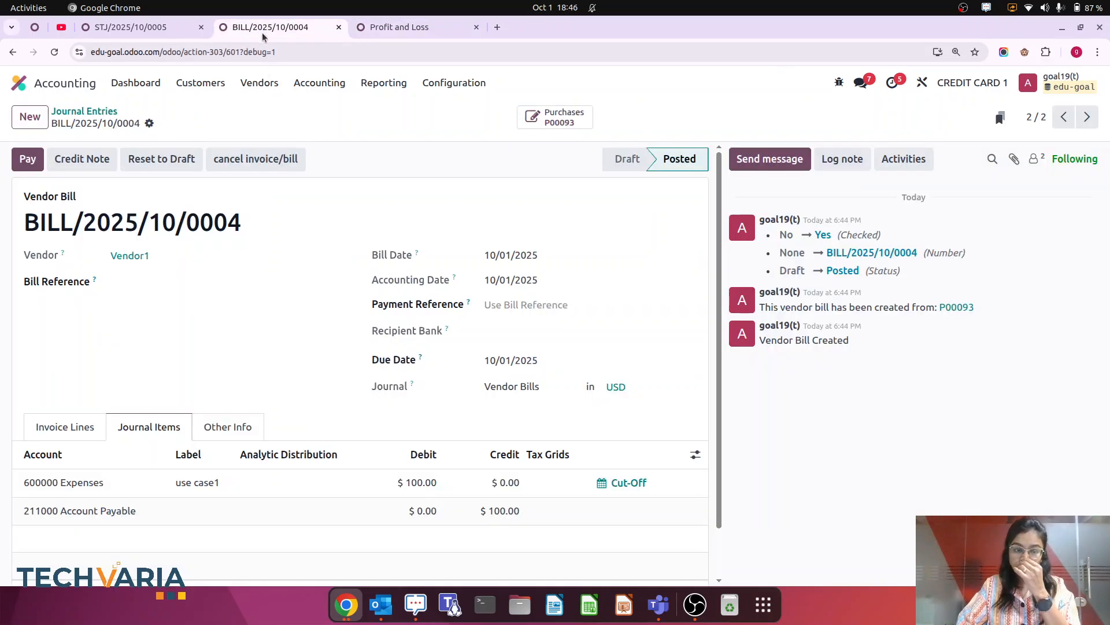
left_click(390, 30)
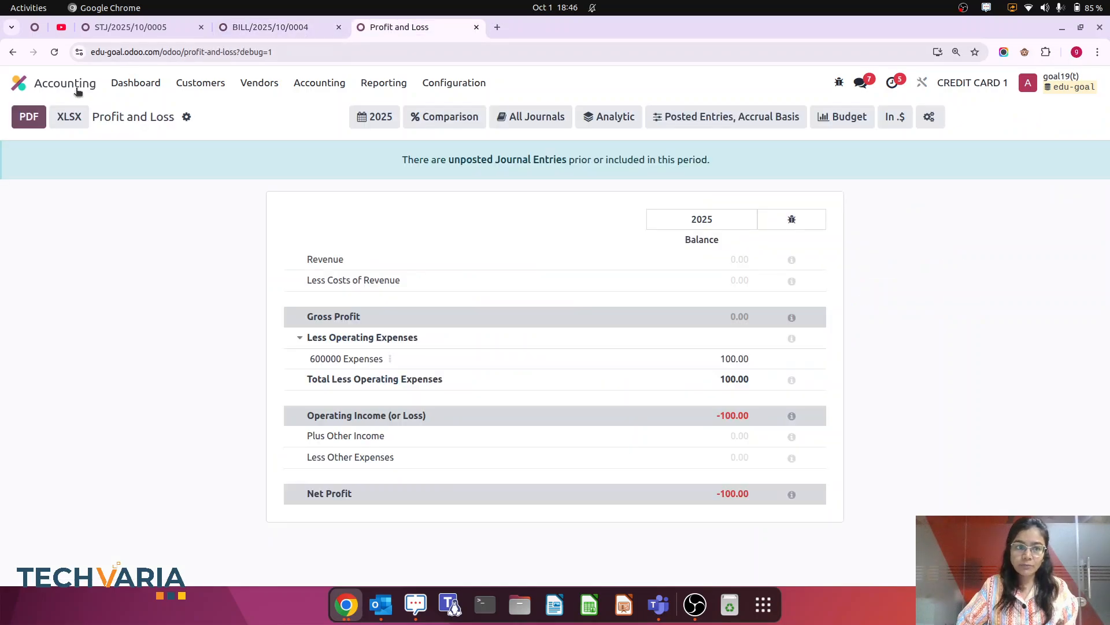
Step: Create a new journal entry under Miscellaneous Operations and check the vendor bill's expense line for reference
left_click(319, 83)
left_click(312, 109)
left_click(19, 117)
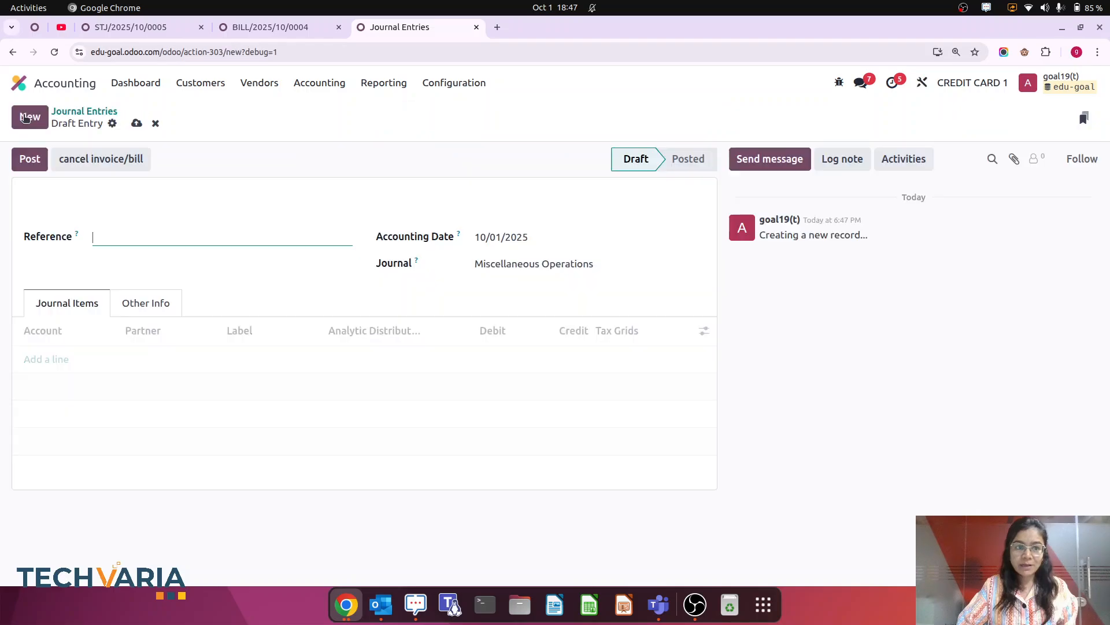
left_click(43, 362)
left_click(249, 27)
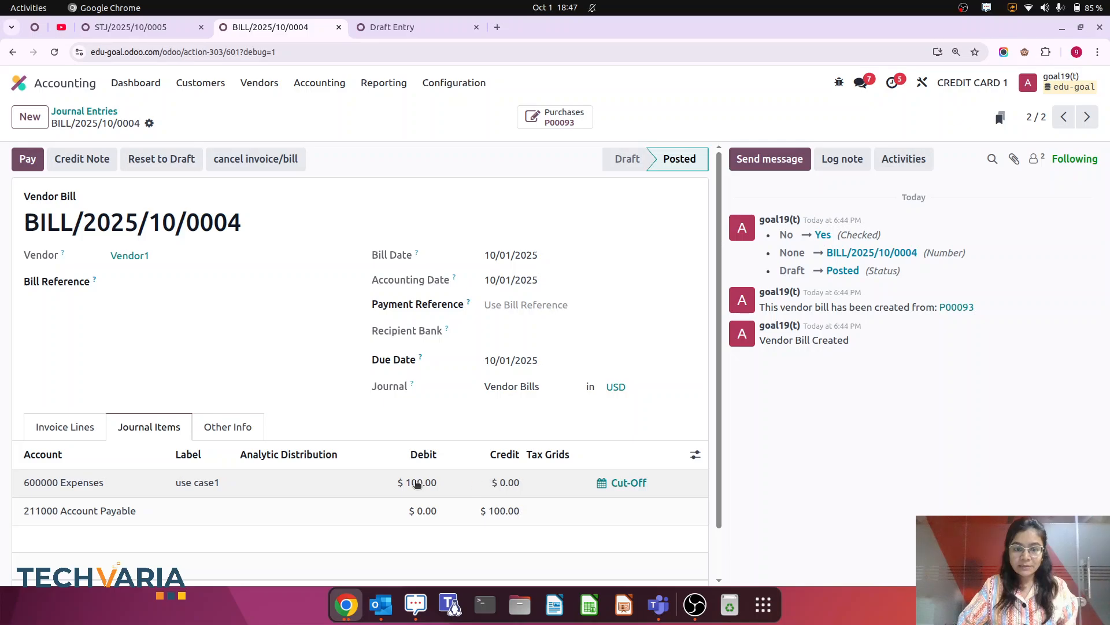
left_click(408, 29)
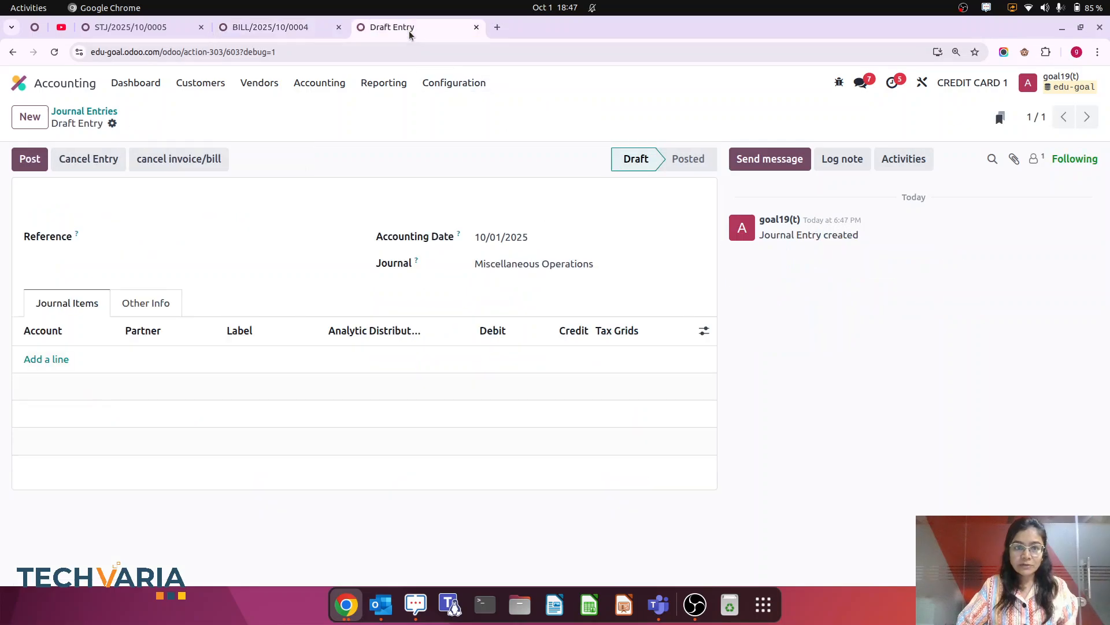
Step: Add a journal item to the draft entry that credits 600000 Expenses with $100
left_click(44, 360)
type("ex")
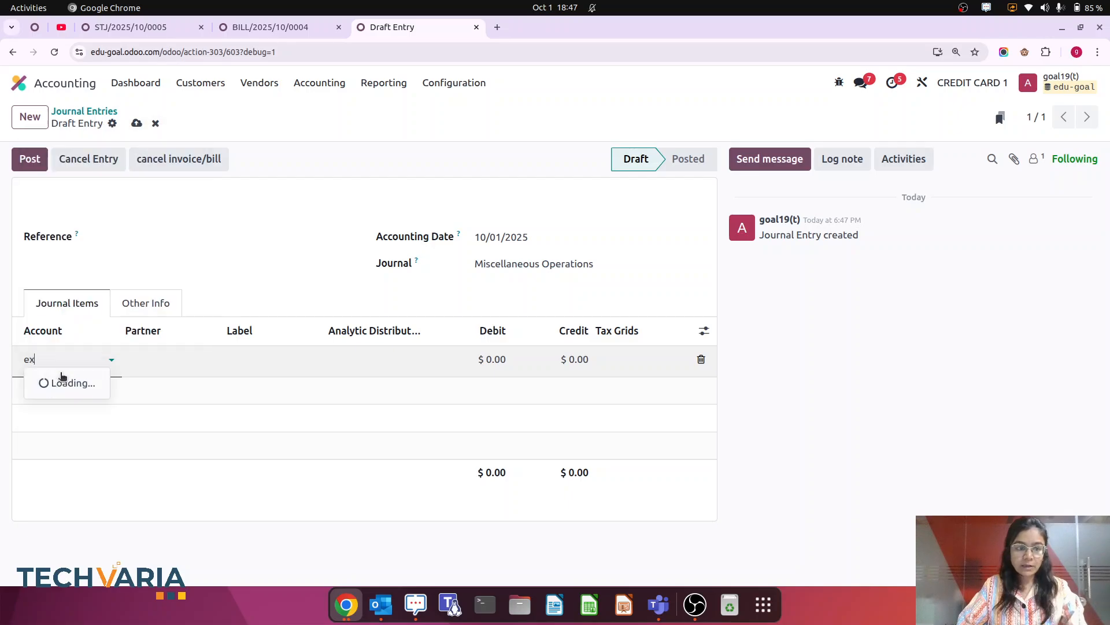
left_click(86, 422)
left_click(543, 358)
type("100")
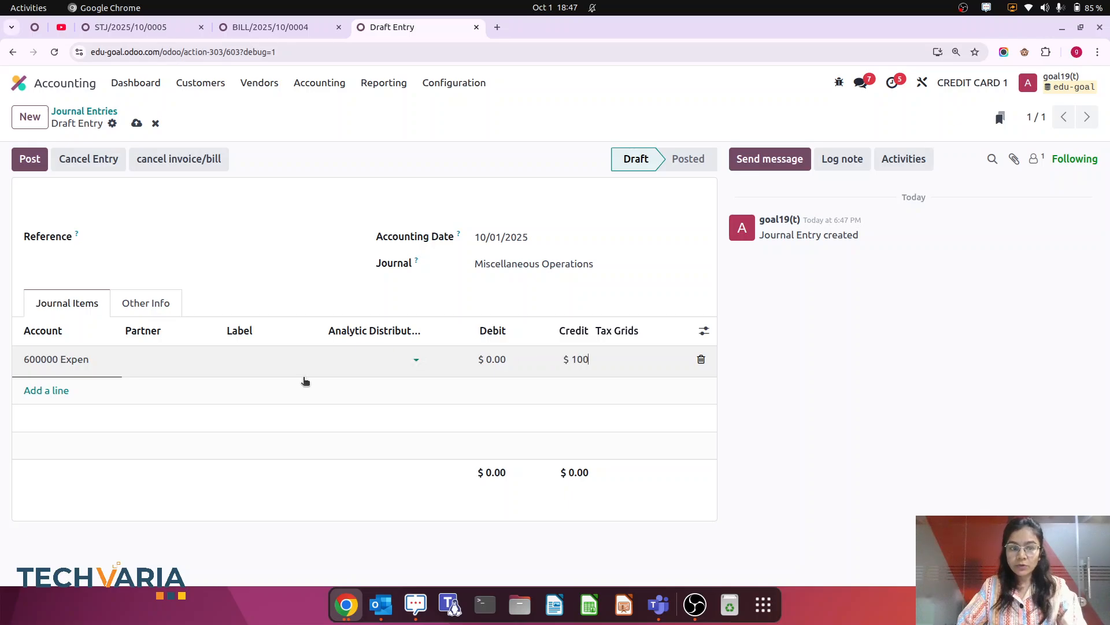
left_click(303, 379)
Step: Reopen the Inventory Valuation journal entry in the vendor bill's tab to check which stock account was credited
left_click(51, 393)
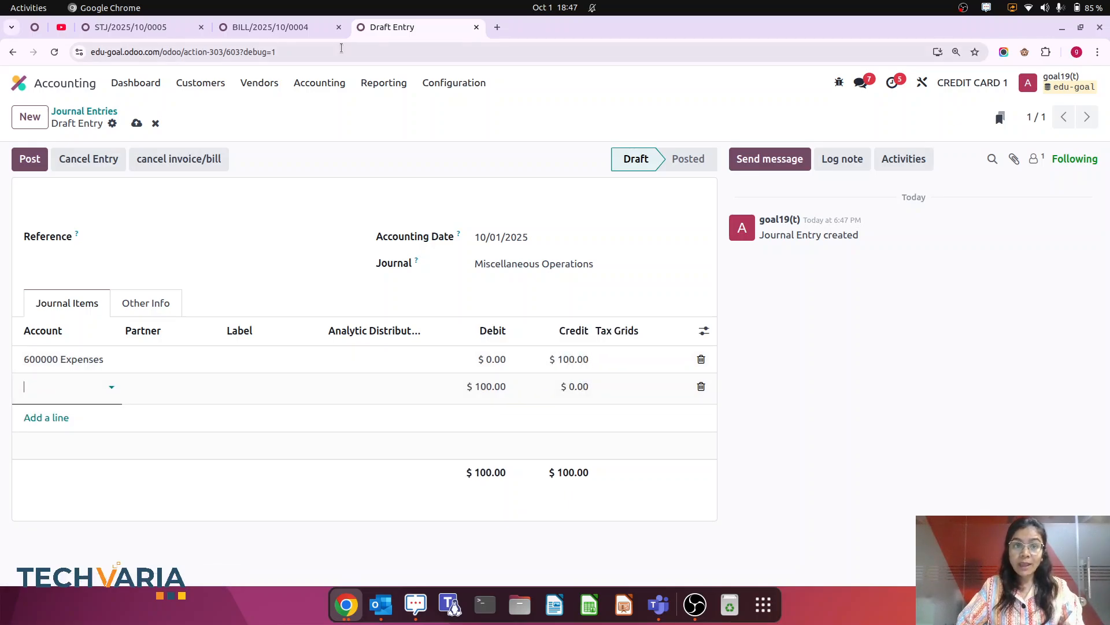
left_click(271, 27)
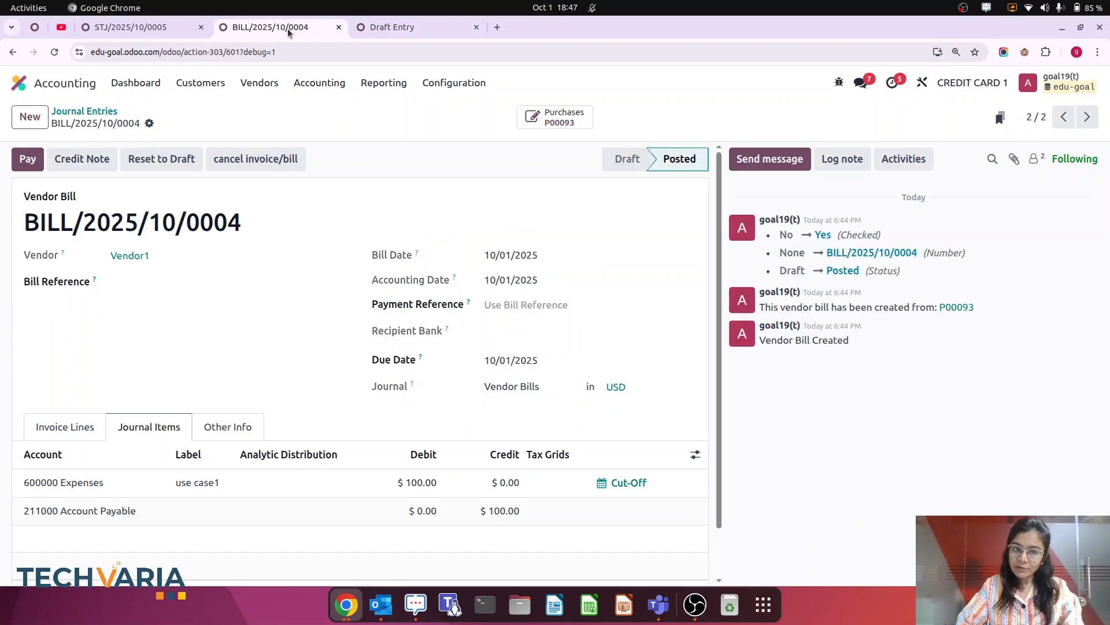
left_click(319, 83)
left_click(323, 112)
left_click(382, 184)
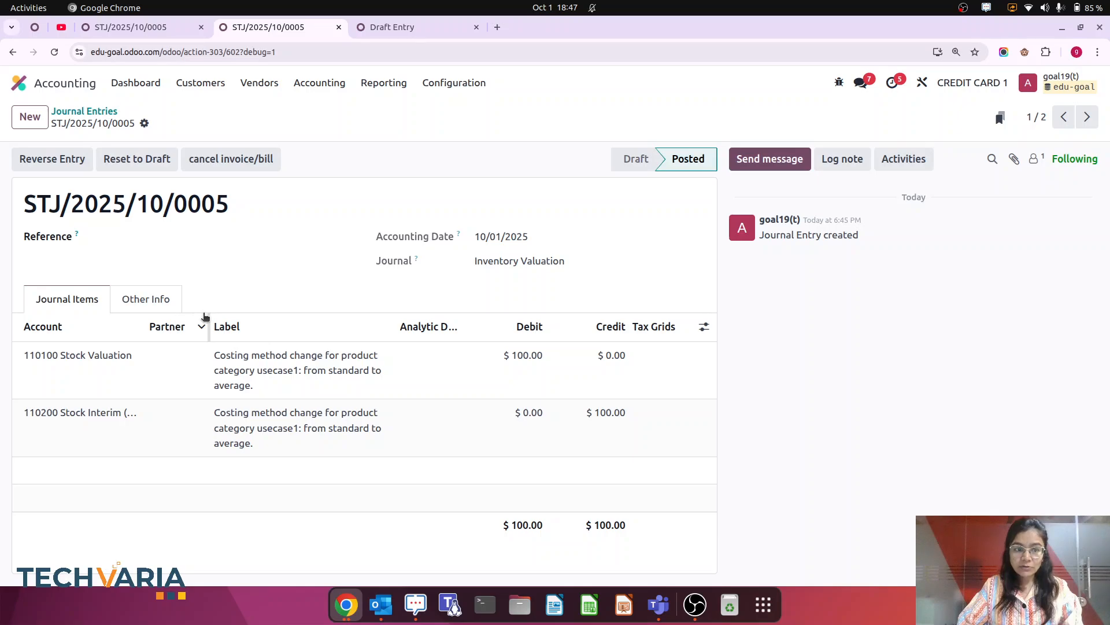
left_click_drag(207, 317, 231, 324)
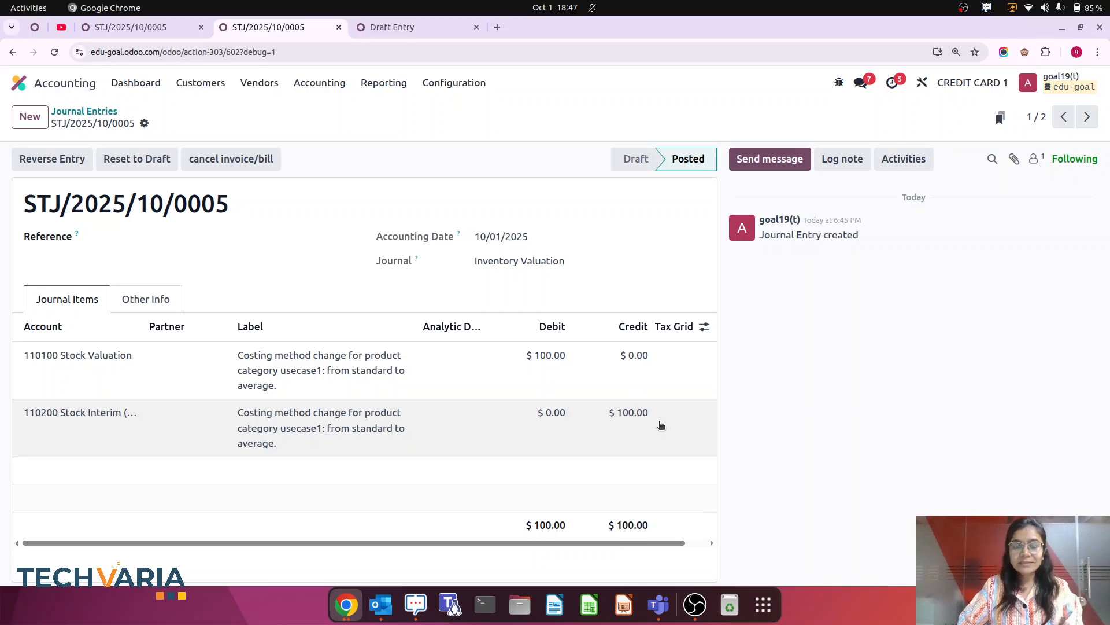
Step: Add a second journal item to the draft entry debiting 110200 Stock Interim (Received) with $100.00
left_click(393, 27)
left_click(187, 359)
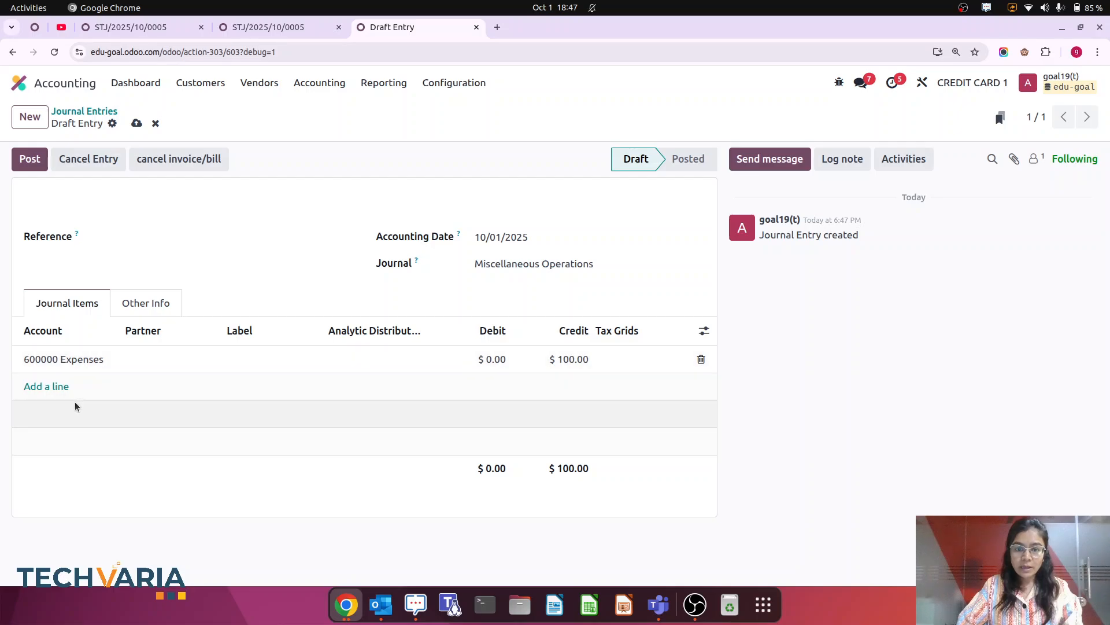
left_click(49, 386)
type("stock")
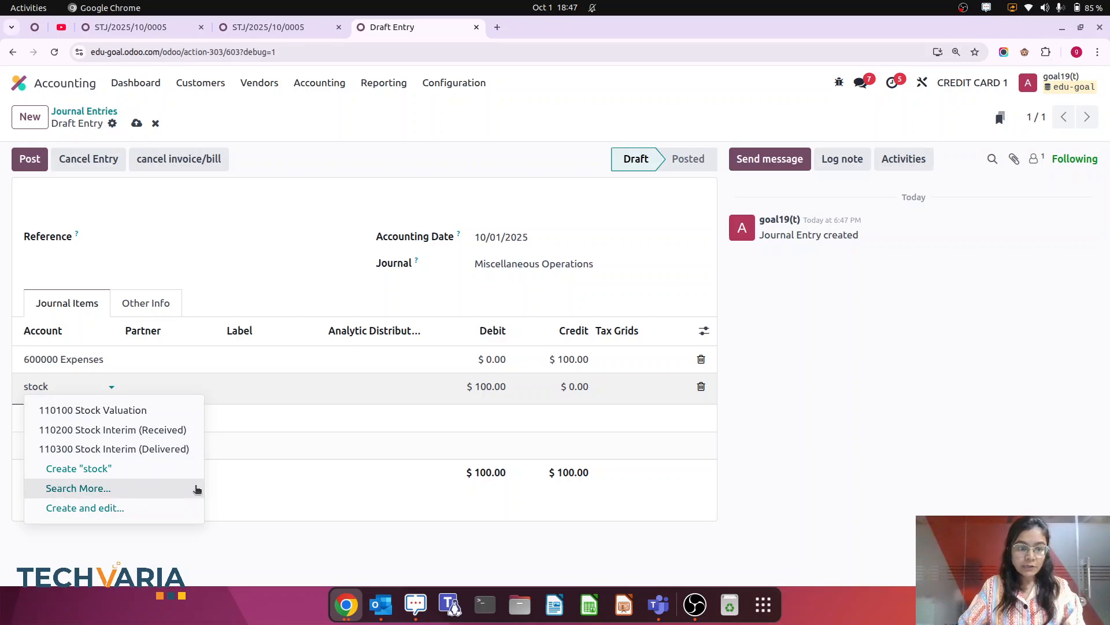
left_click(75, 430)
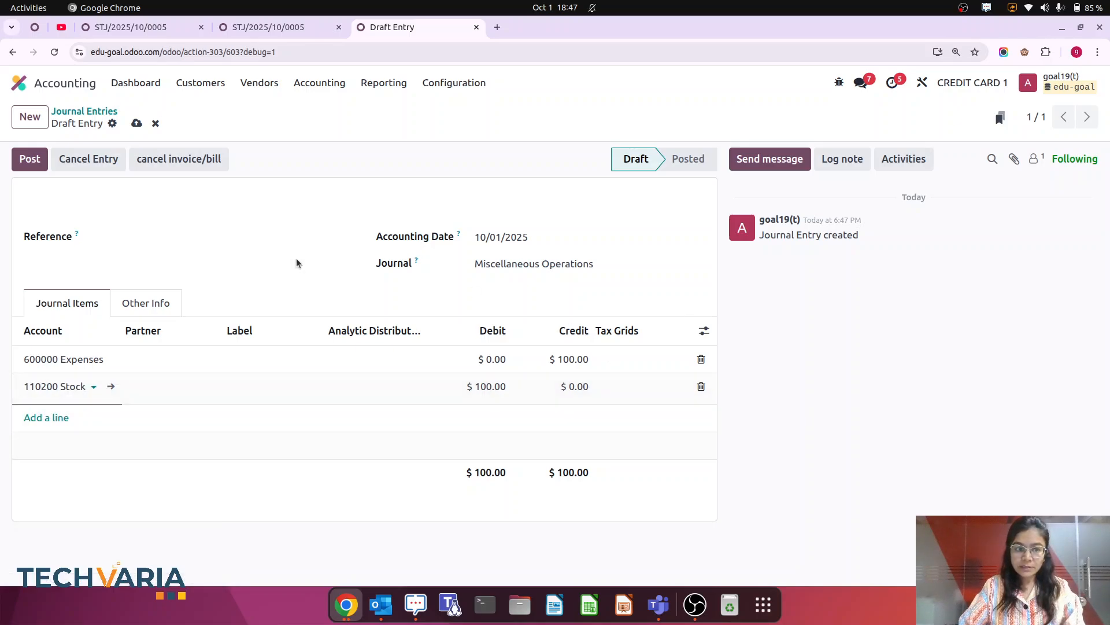
Step: Set the entry's reference to "balancing our entries" and post it
left_click(142, 235)
type("ba")
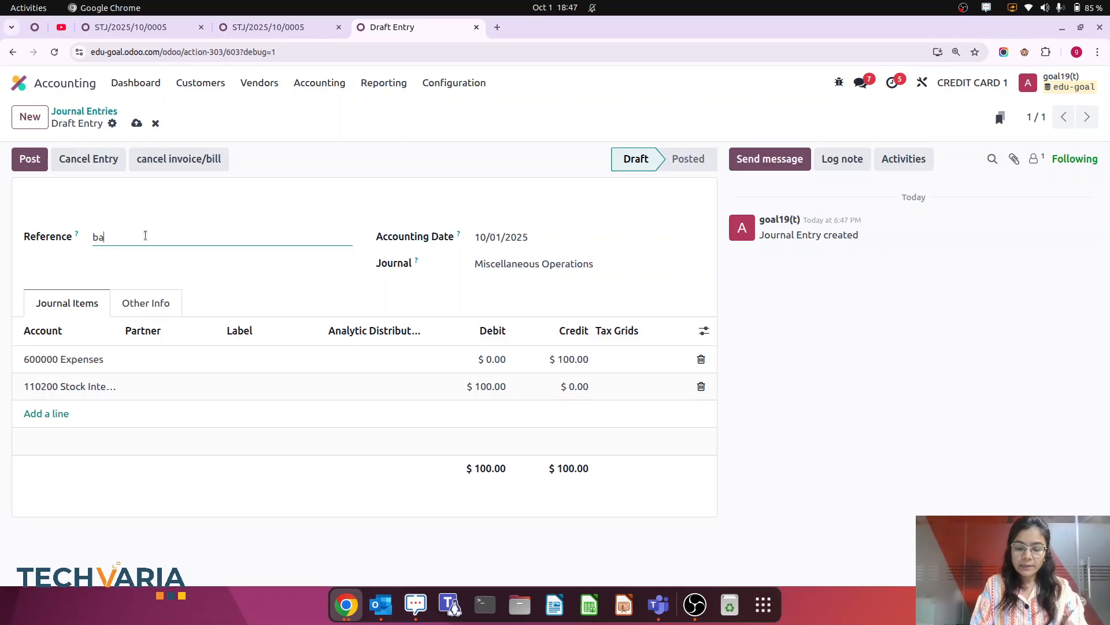
type("lanceing")
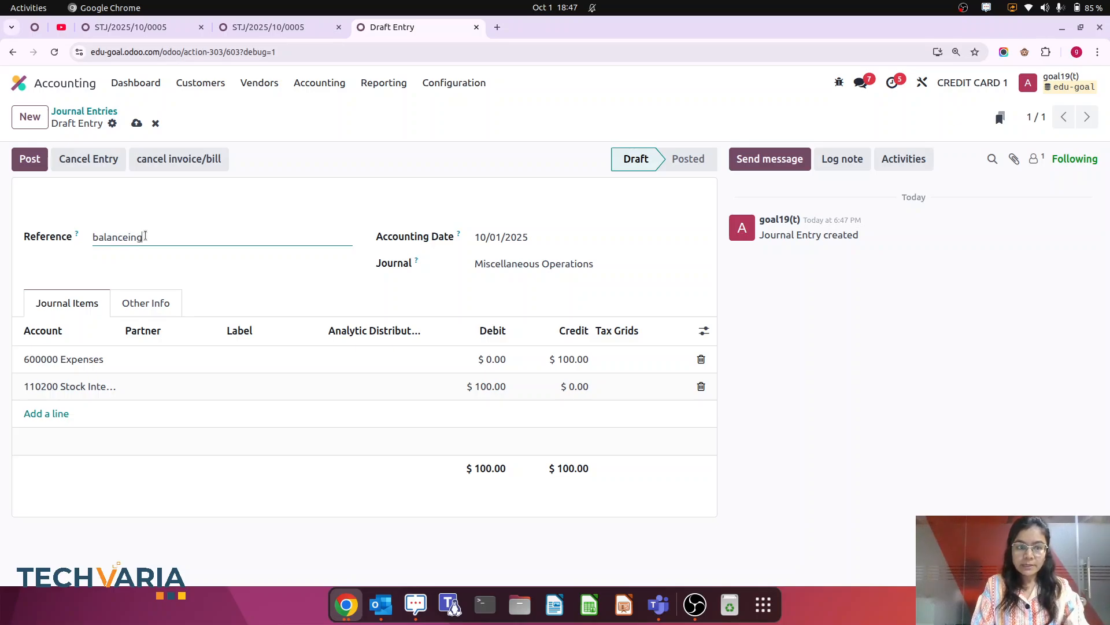
right_click(107, 235)
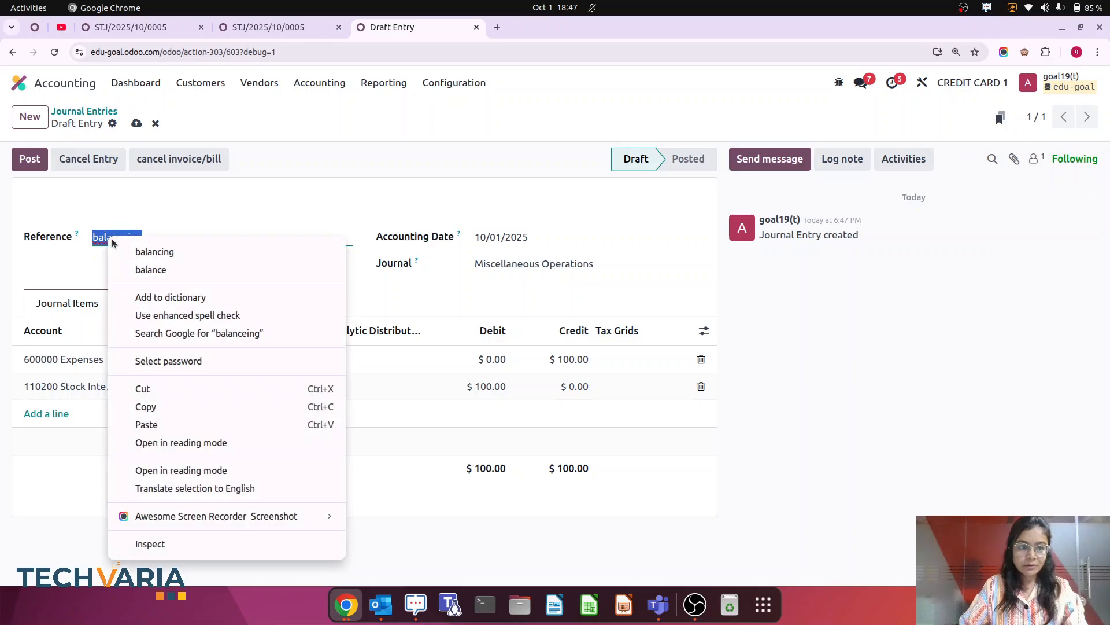
left_click(139, 250)
type("o")
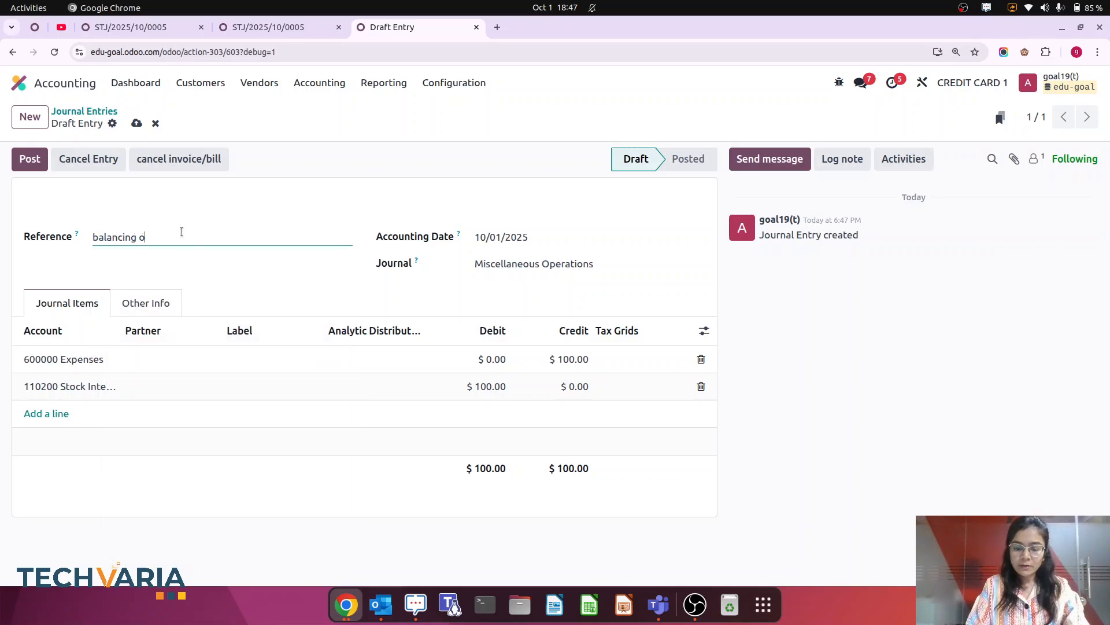
type("ur entries")
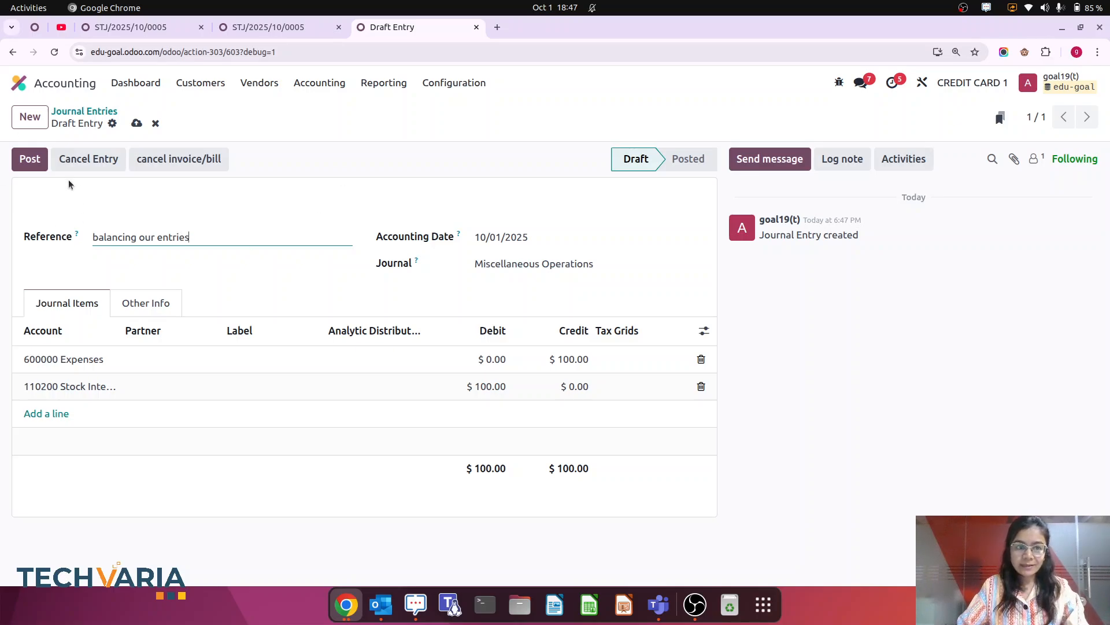
left_click(27, 160)
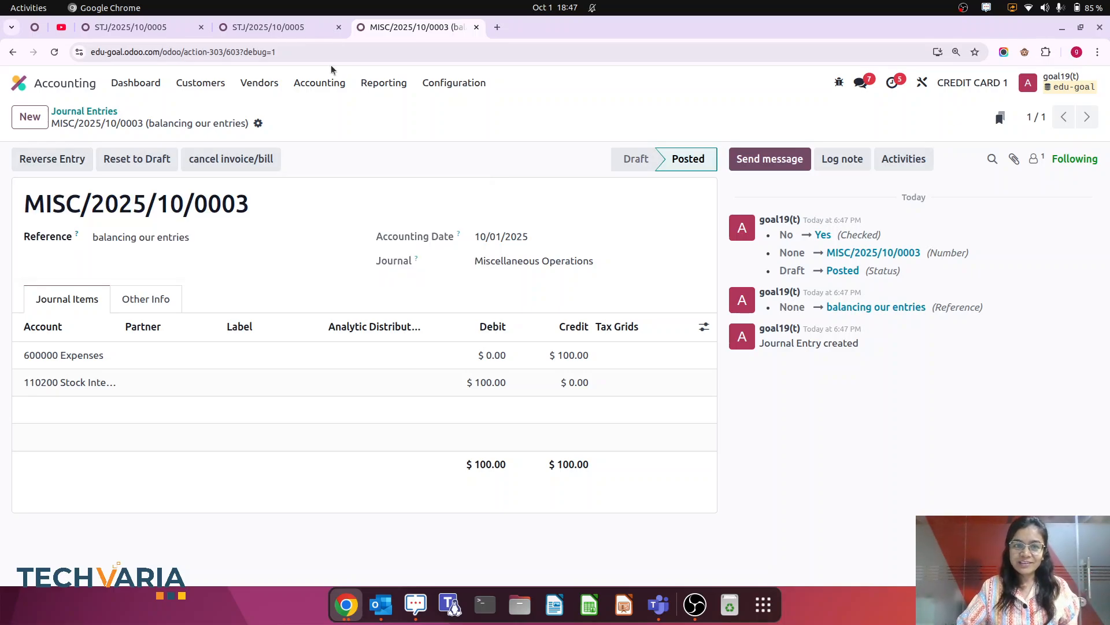
Step: Review the Profit and Loss report and the Balance Sheet to check the effect of the posted balancing entry
left_click(375, 82)
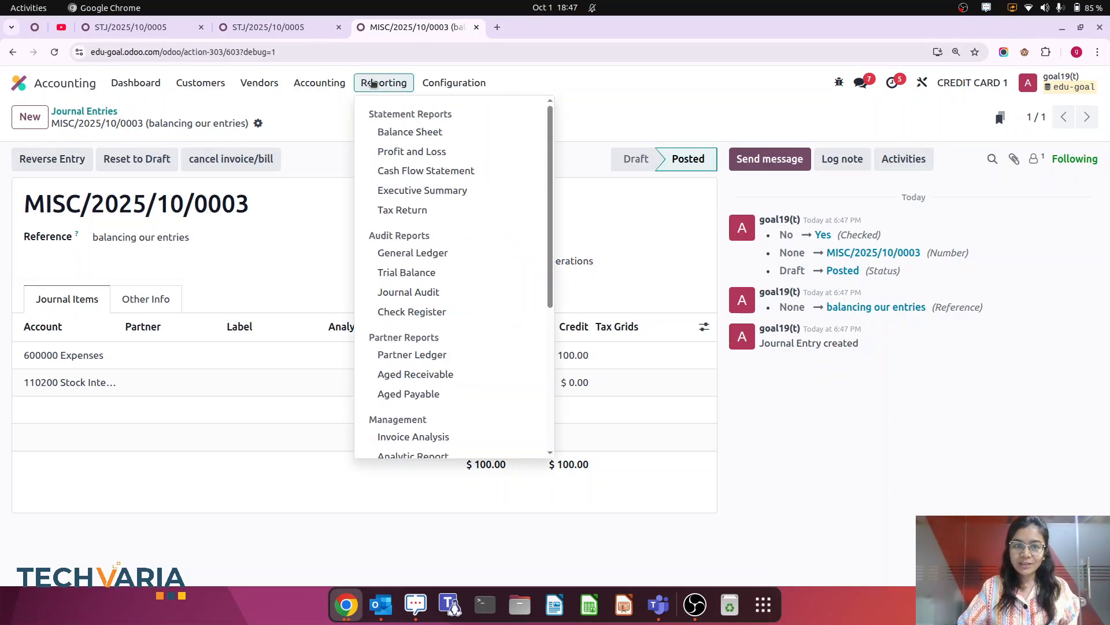
left_click(422, 152)
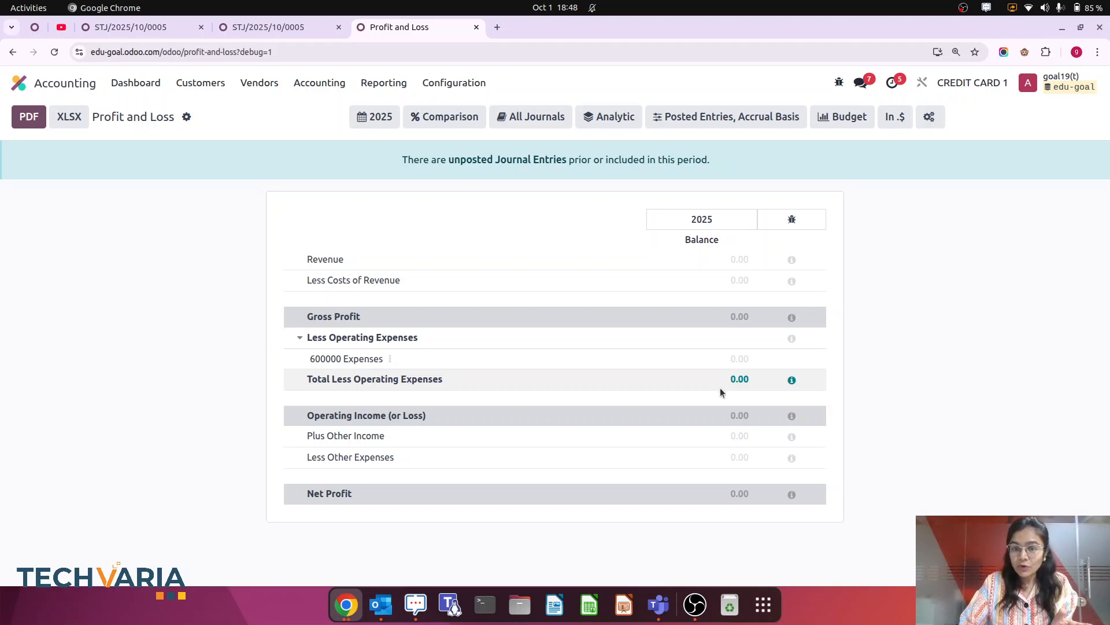
left_click(384, 85)
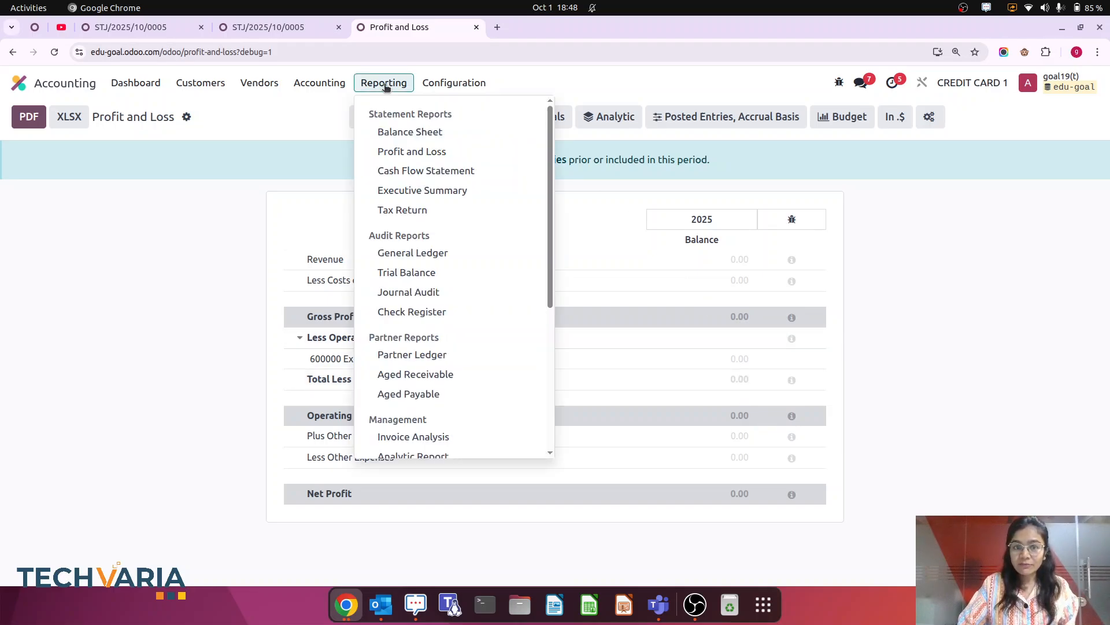
left_click(439, 134)
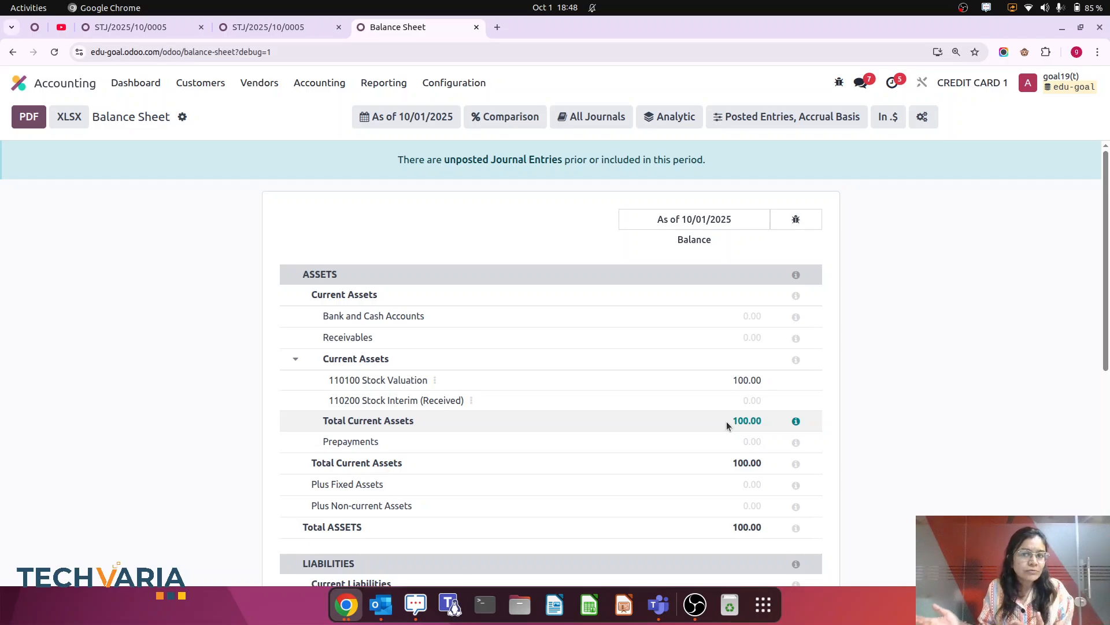
Step: Reset the journal entries STJ/2025/10/0005, MISC/2025/10/0003 and BILL/2025/10/0004 to draft
left_click(318, 91)
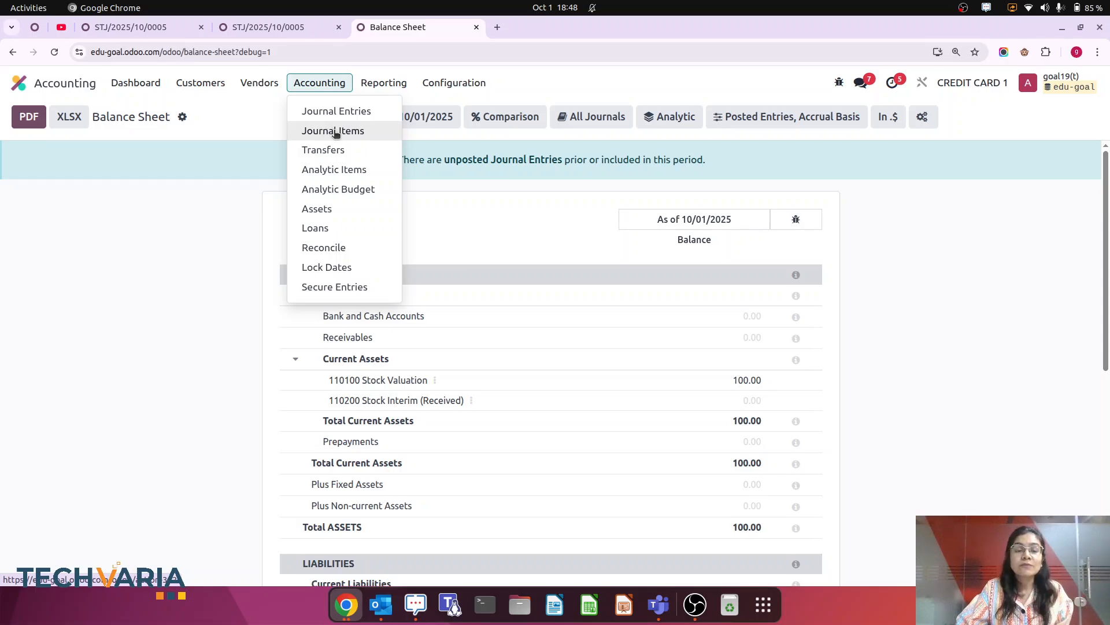
left_click(337, 110)
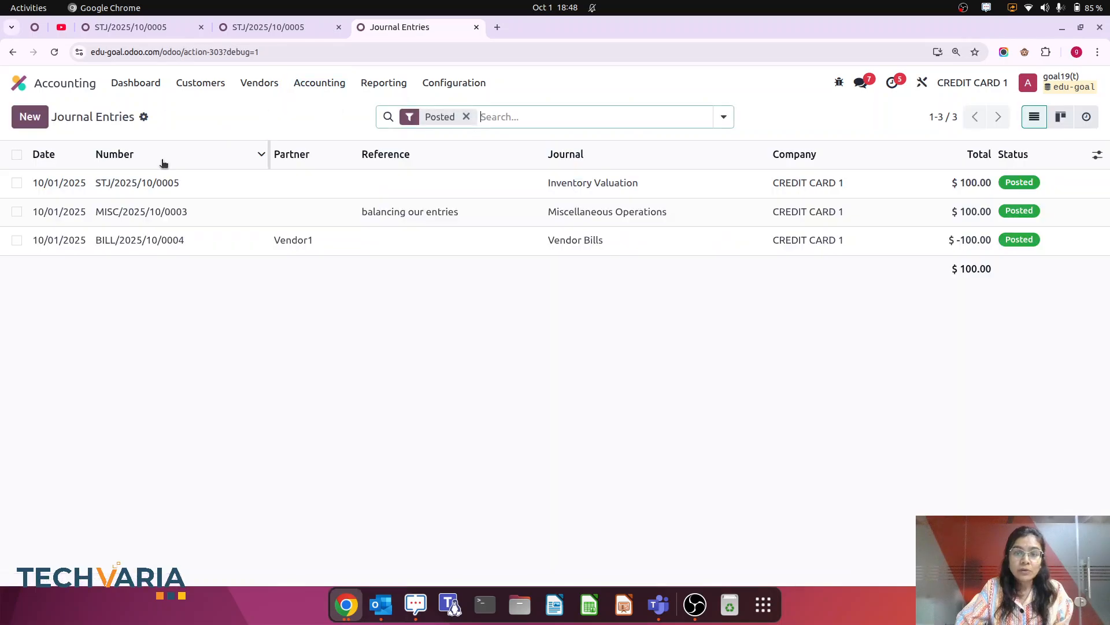
left_click(54, 185)
left_click(149, 162)
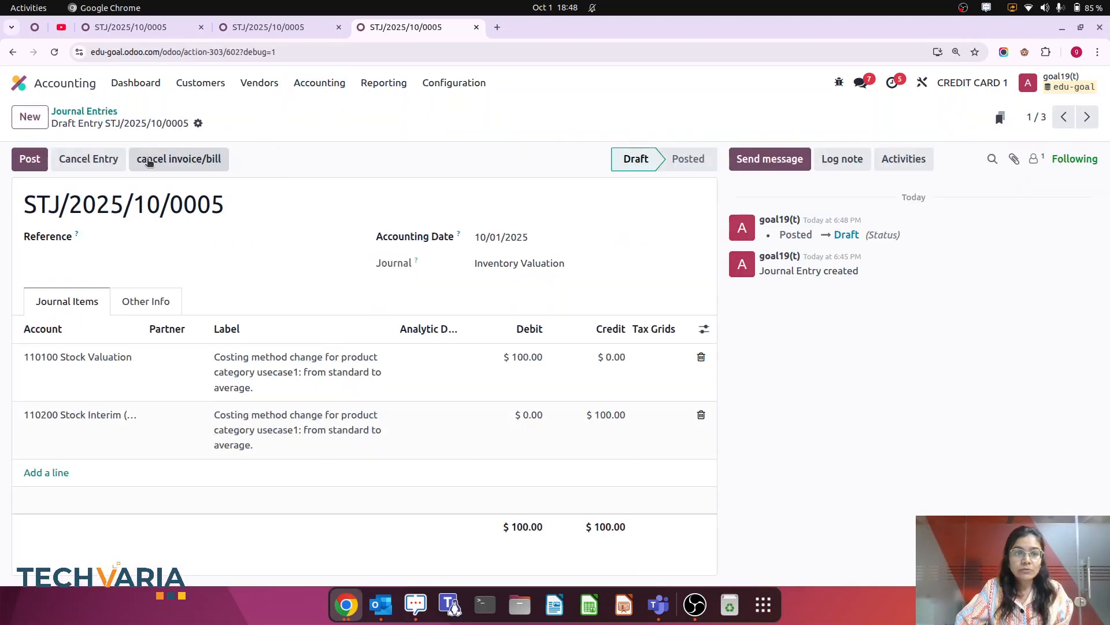
left_click(1088, 117)
left_click(137, 159)
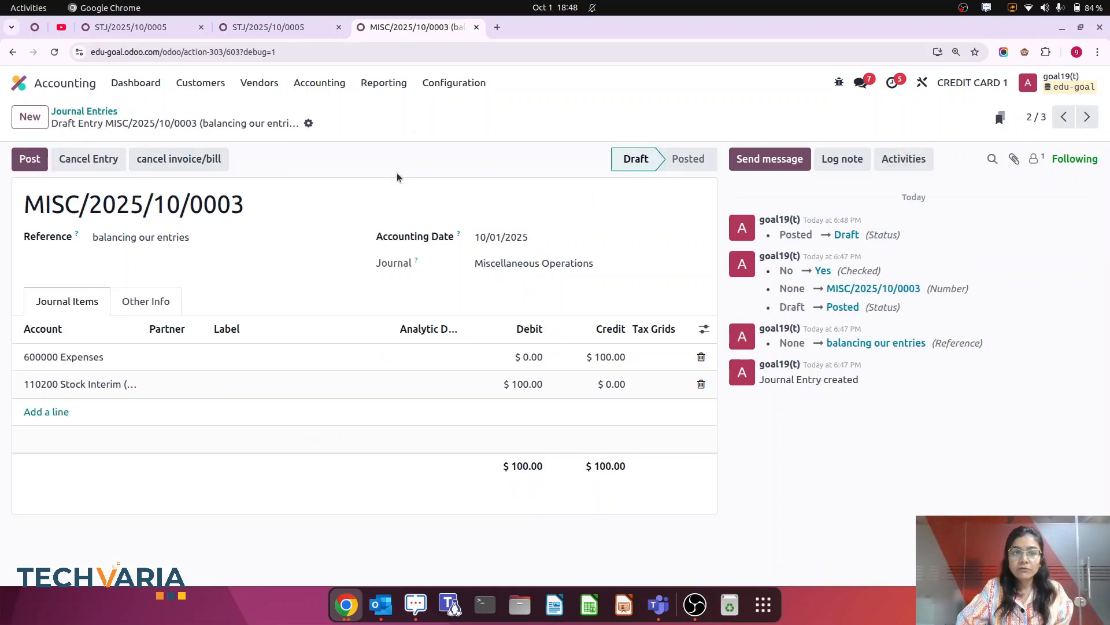
left_click(1087, 117)
left_click(162, 159)
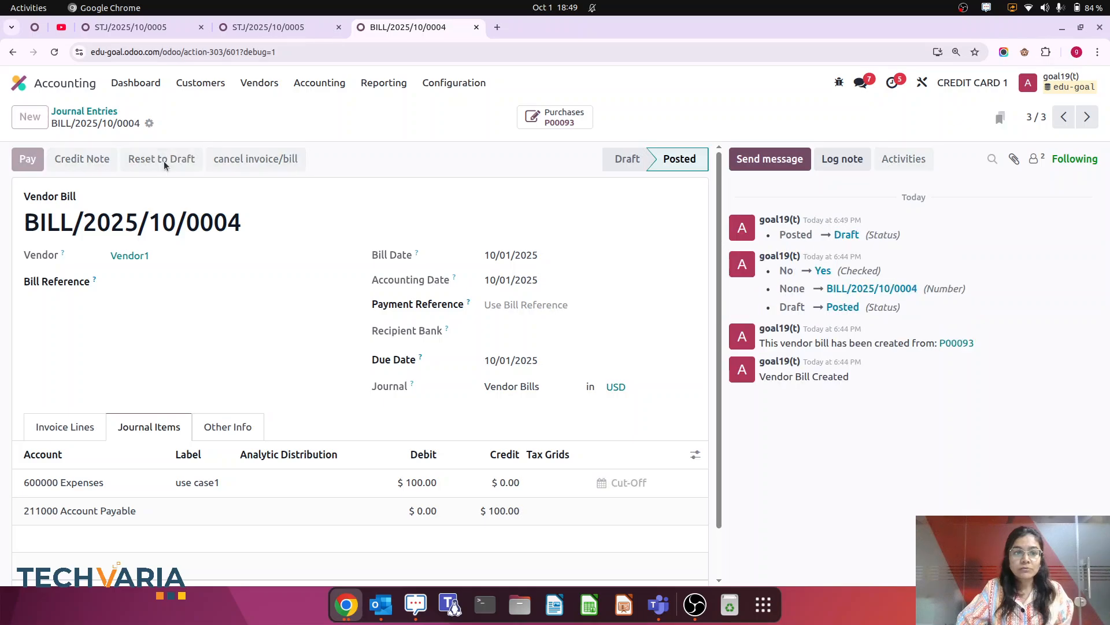
Step: Check the Profit and Loss report and the Balance Sheet for remaining balances from the reset entries
left_click(393, 82)
left_click(418, 151)
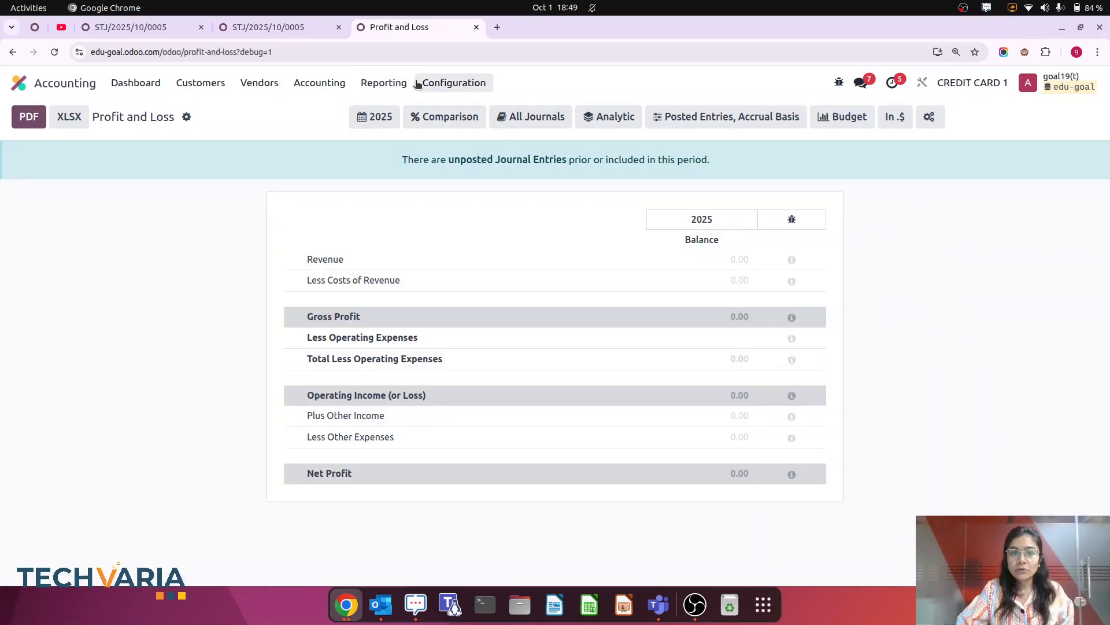
left_click(387, 84)
left_click(404, 131)
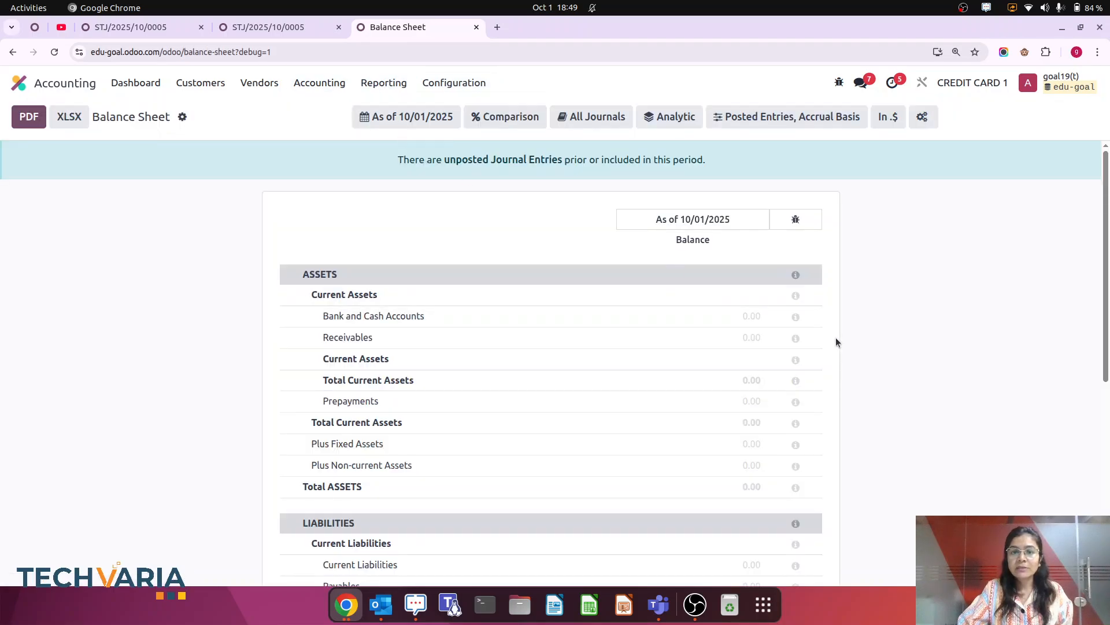
Step: Create a new product named "use case2" with inventory tracked by quantity
left_click(22, 89)
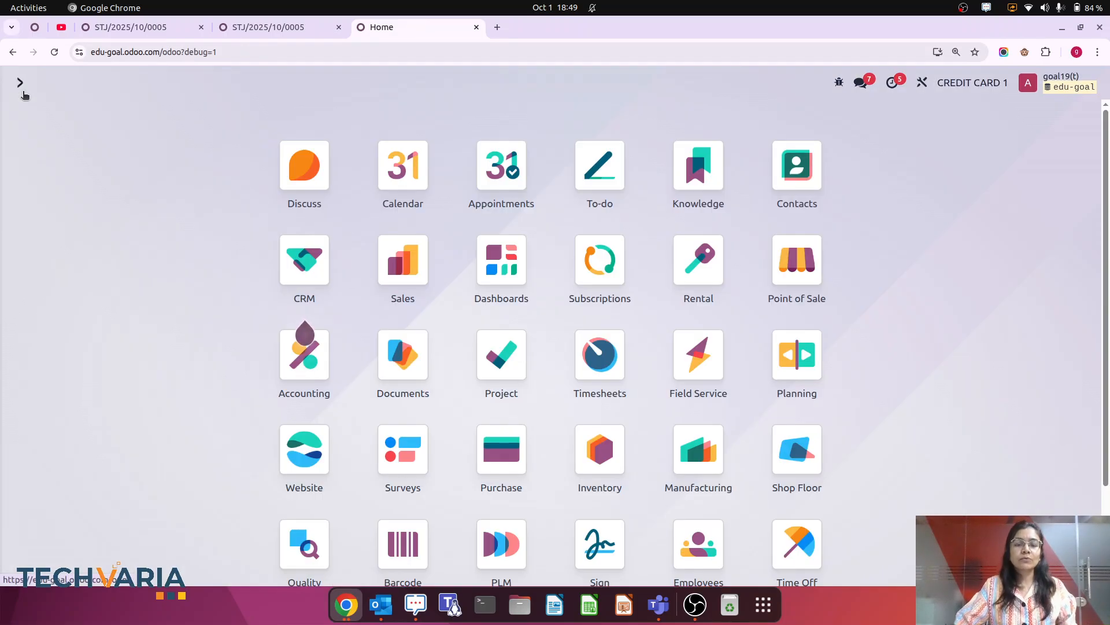
type("prod")
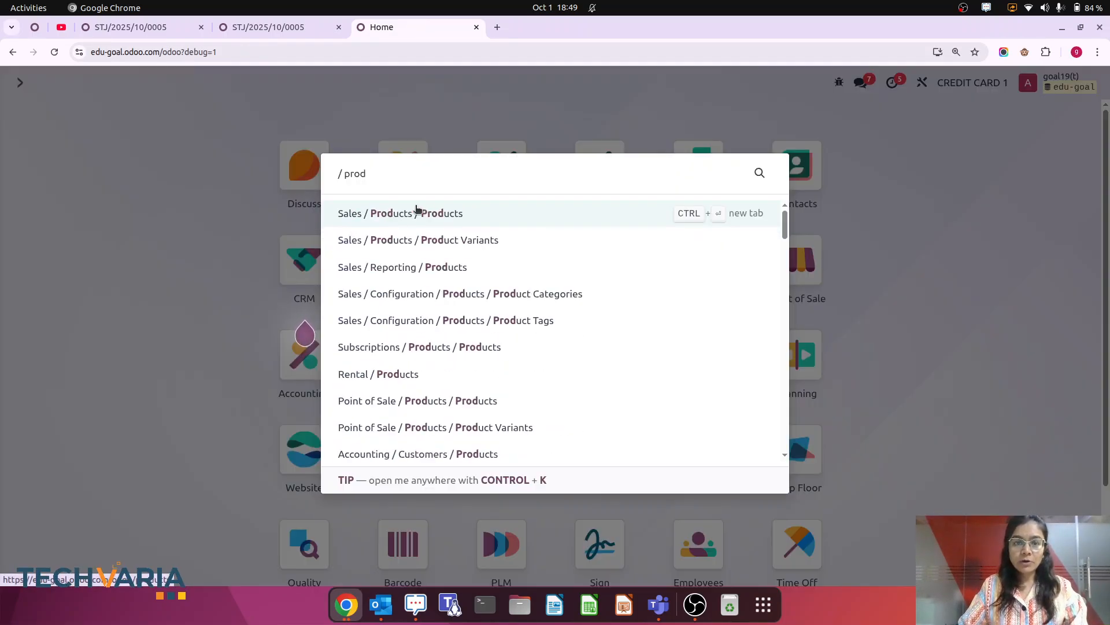
left_click(422, 212)
left_click(29, 116)
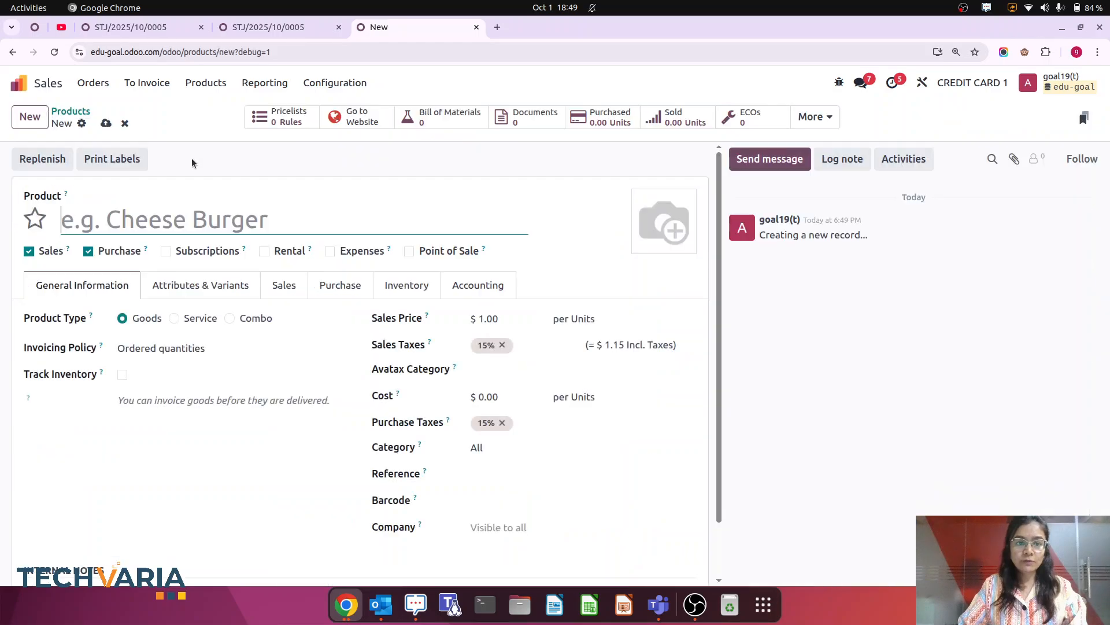
type("use case2")
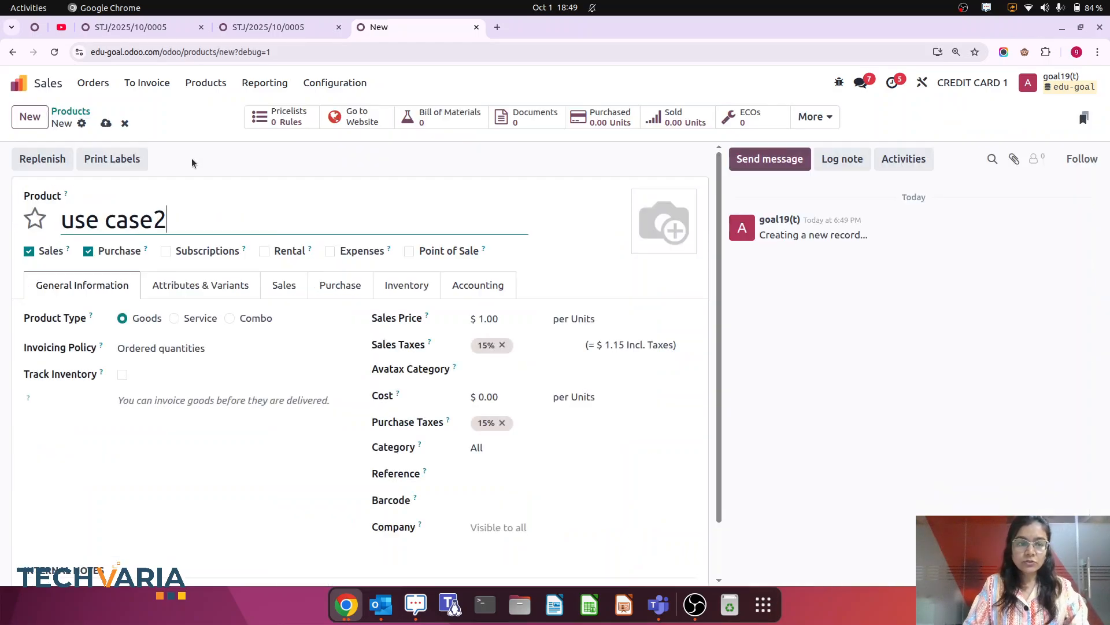
left_click(122, 374)
Step: Create the category "usecase2" for the product and open it to check its costing method and inventory valuation
left_click(507, 449)
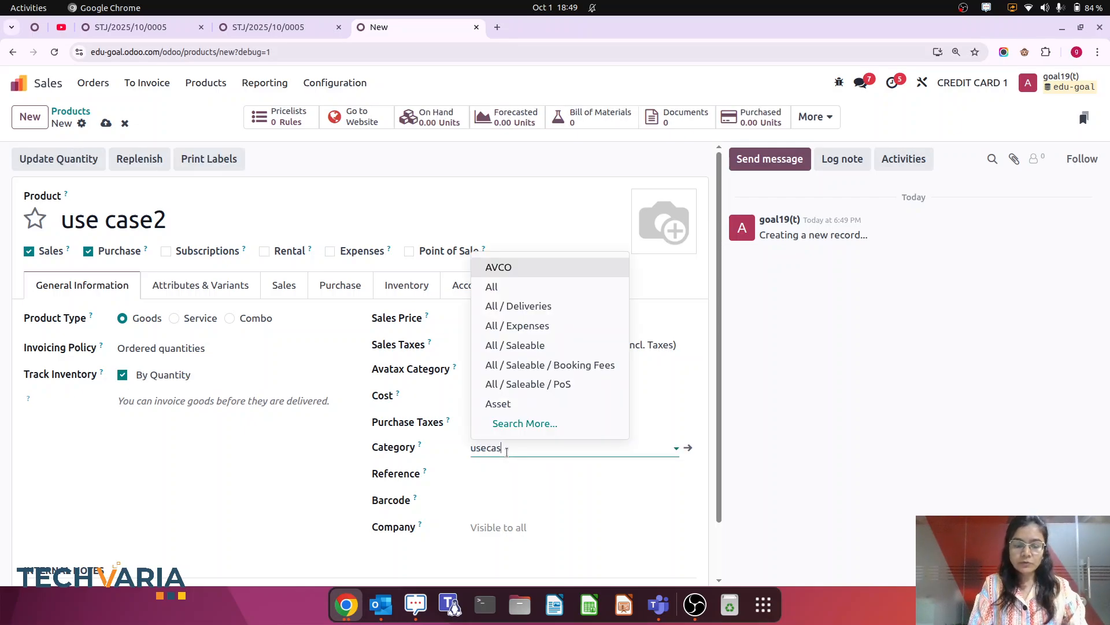
type("usecase2")
left_click(528, 471)
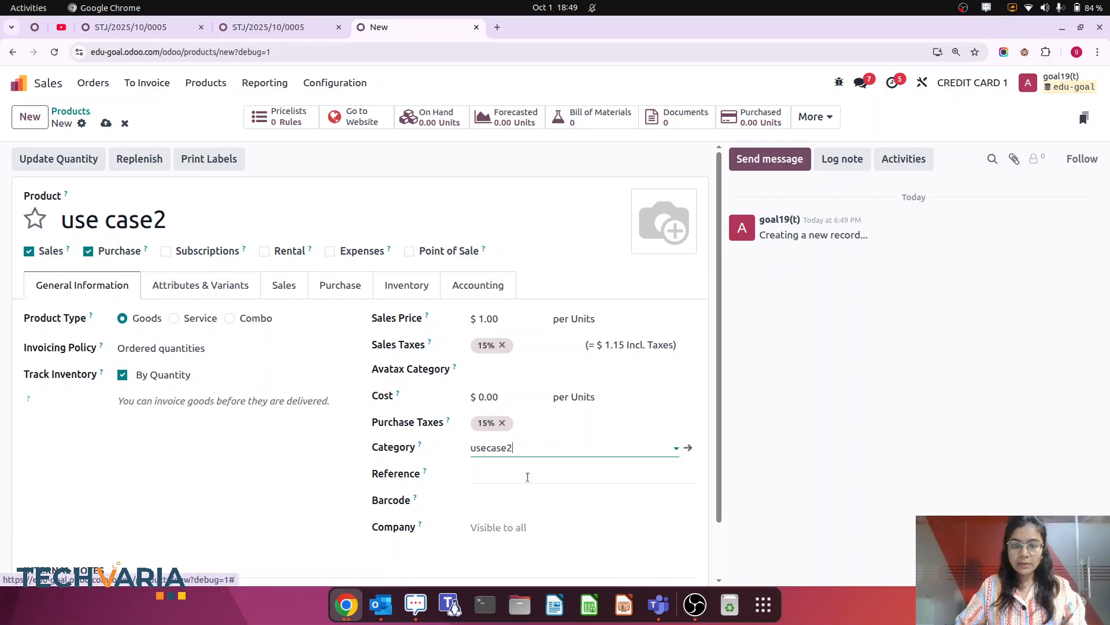
left_click(689, 449)
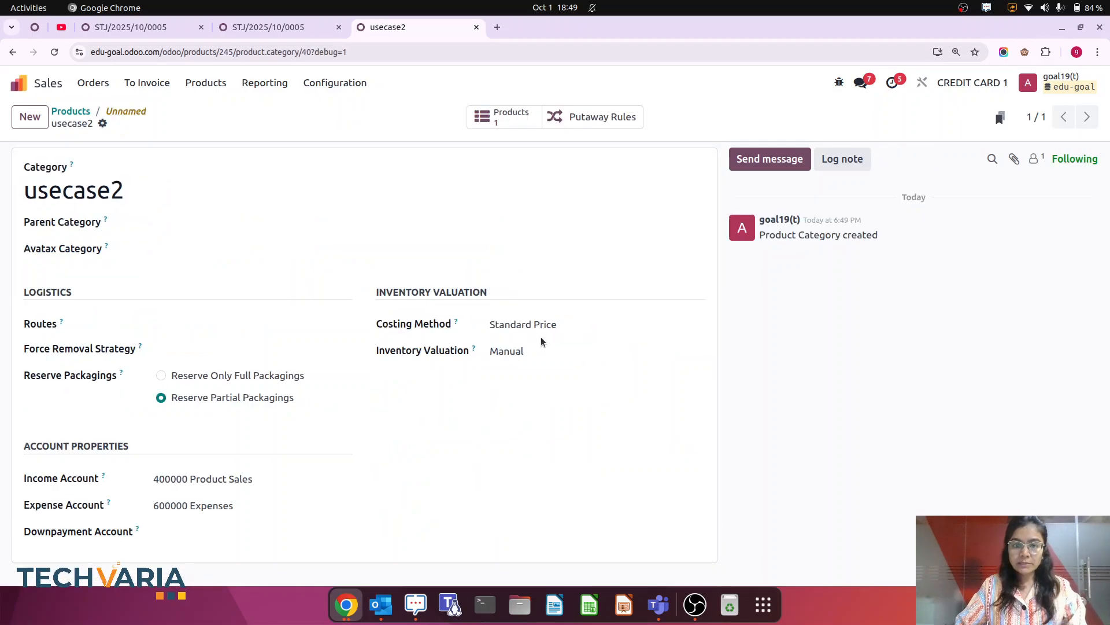
Step: Find and reopen the use case2 product, and set its cost to $20.00 and sales price to $50
left_click(65, 110)
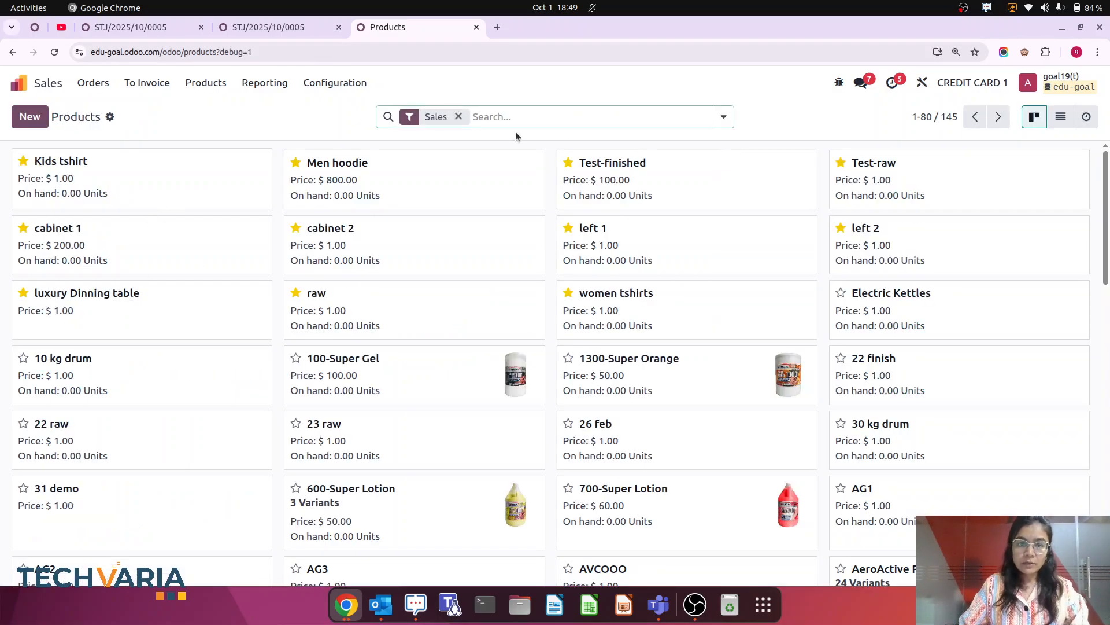
type("use")
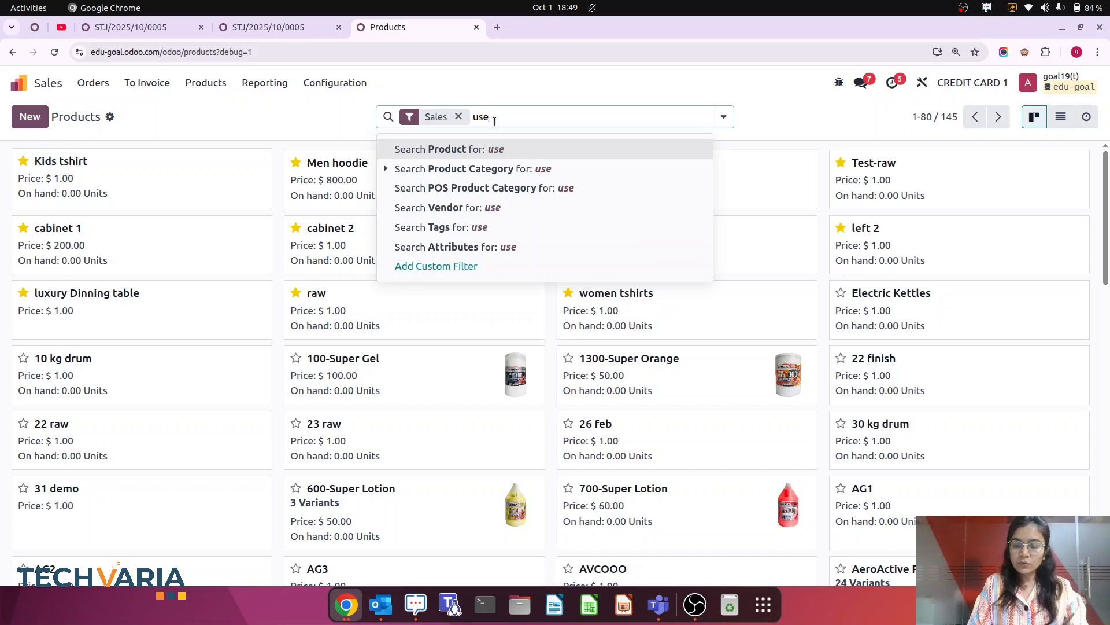
key("Return")
left_click(404, 186)
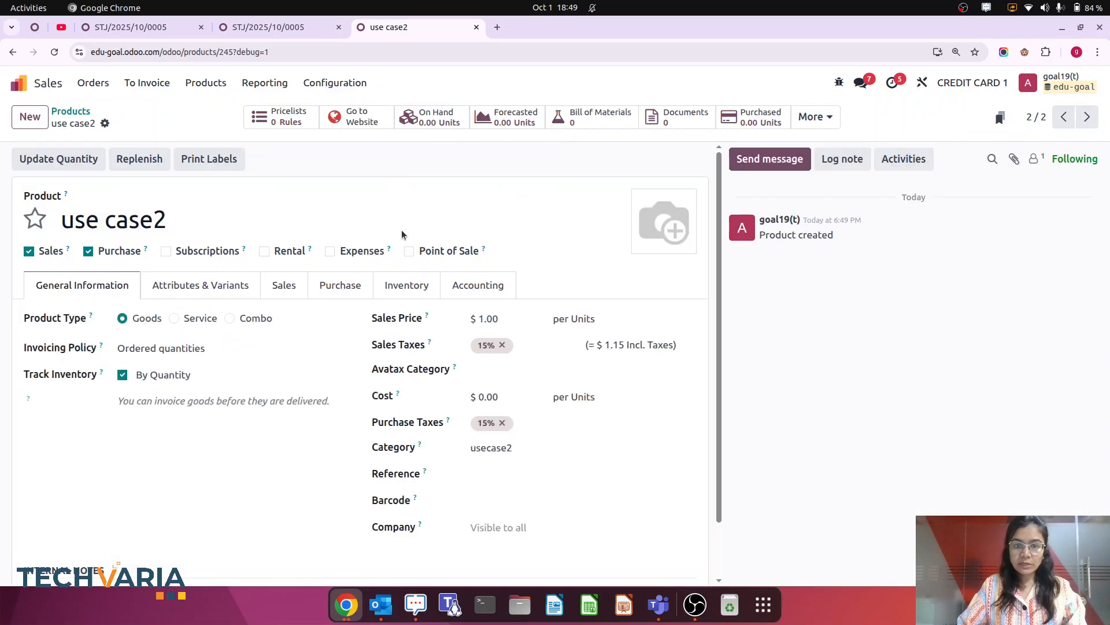
left_click(504, 397)
type("2")
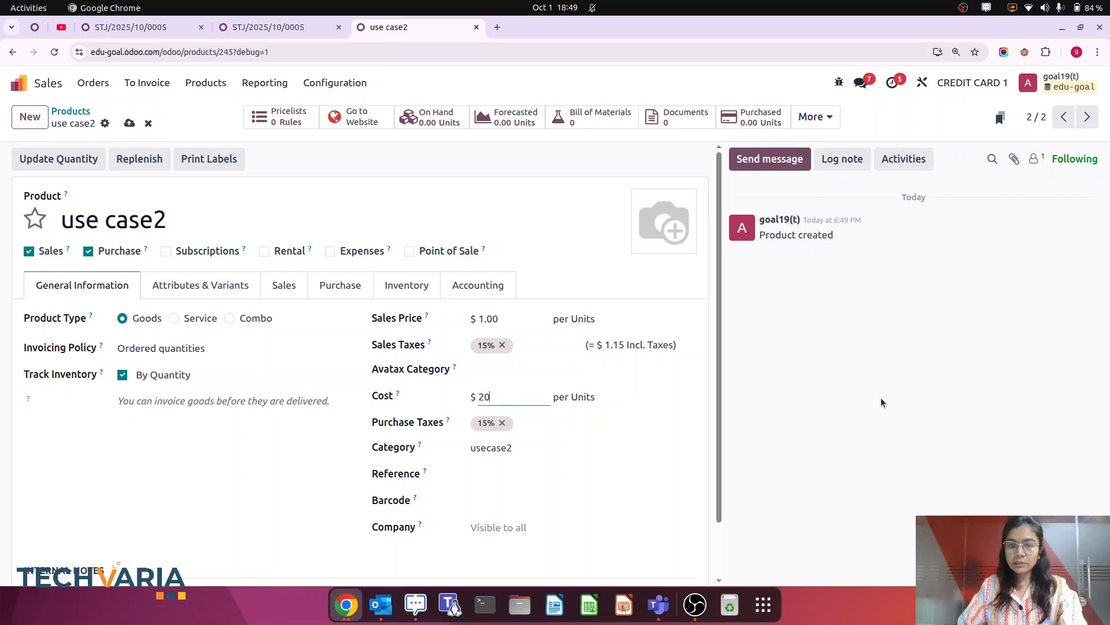
left_click(504, 317)
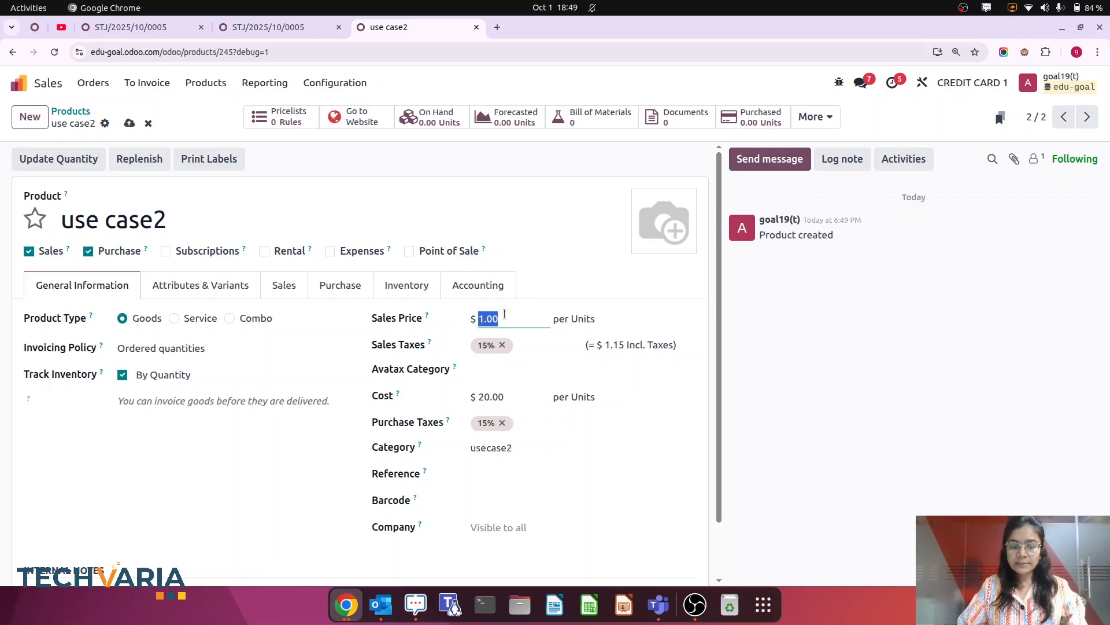
type("50")
Step: Remove the 15% purchase and sales taxes from the use case2 product and save it
left_click(916, 433)
left_click(503, 422)
left_click(502, 345)
left_click(129, 123)
Step: Start a new purchase order with Vendor1 as the vendor
left_click(20, 85)
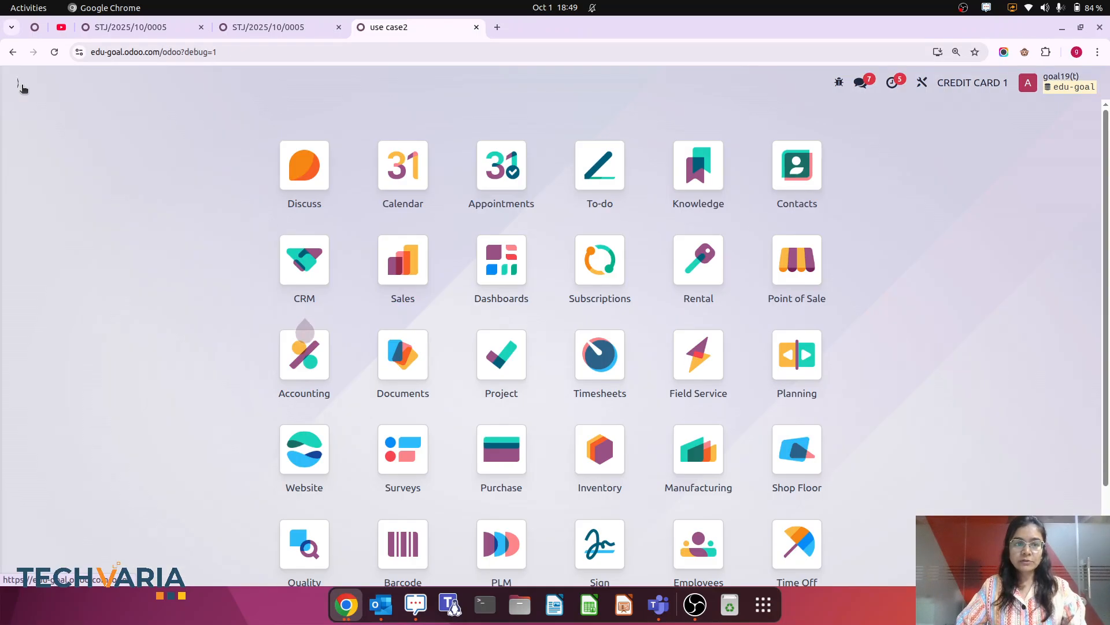
type("pur")
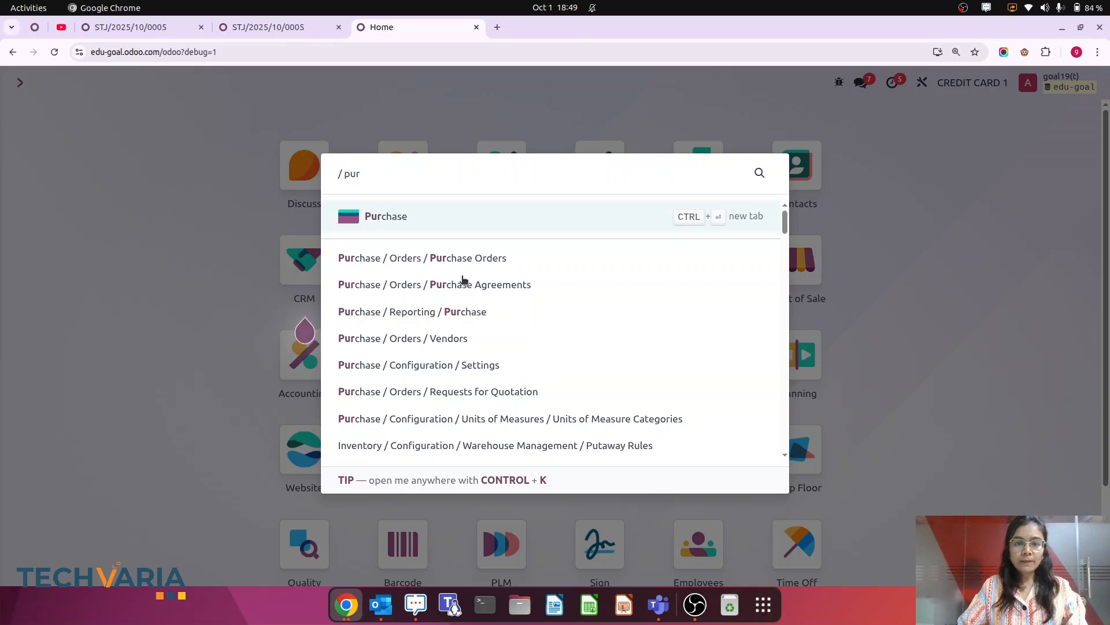
left_click(466, 260)
left_click(30, 116)
left_click(154, 252)
left_click(171, 276)
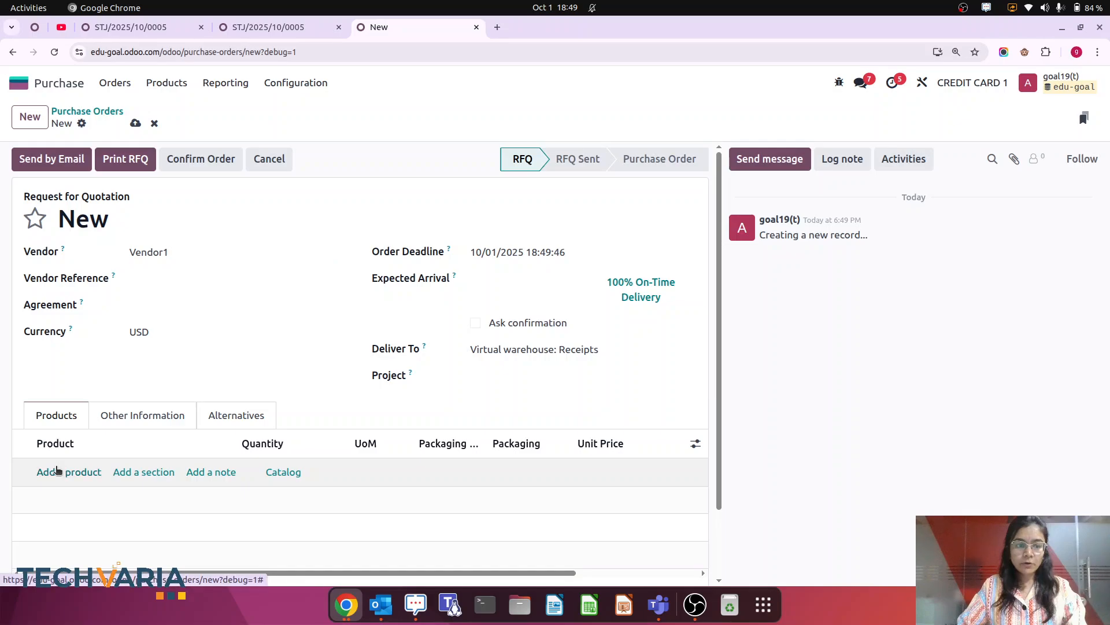
Step: Add 10 units of use case2 to the order and check the line's unit price and taxes
left_click(56, 471)
type("use")
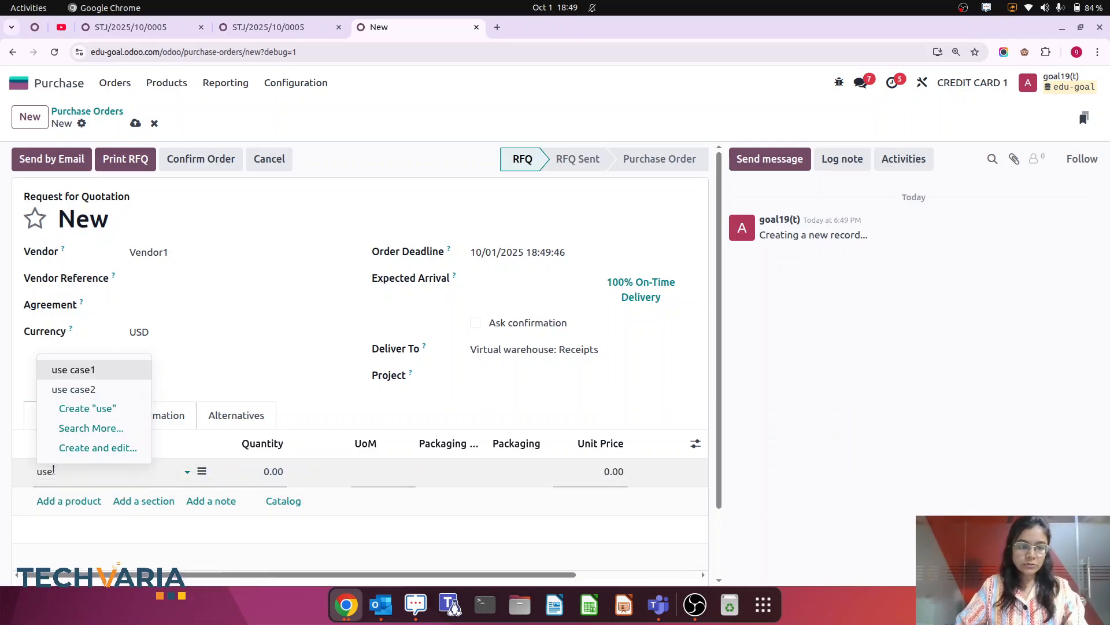
left_click(87, 390)
left_click(255, 476)
type("10")
left_click(918, 489)
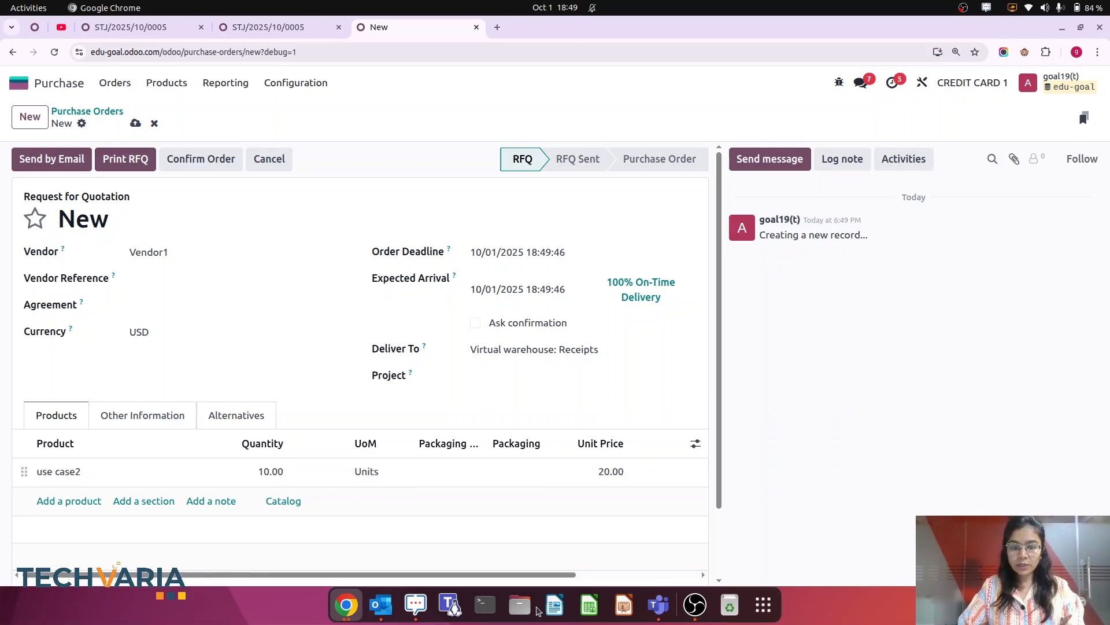
left_click_drag(569, 575, 627, 575)
scroll(554, 422, "down", 2)
scroll(554, 422, "up", 2)
Step: Confirm the purchase order and validate its receipt of 10 units
left_click(191, 158)
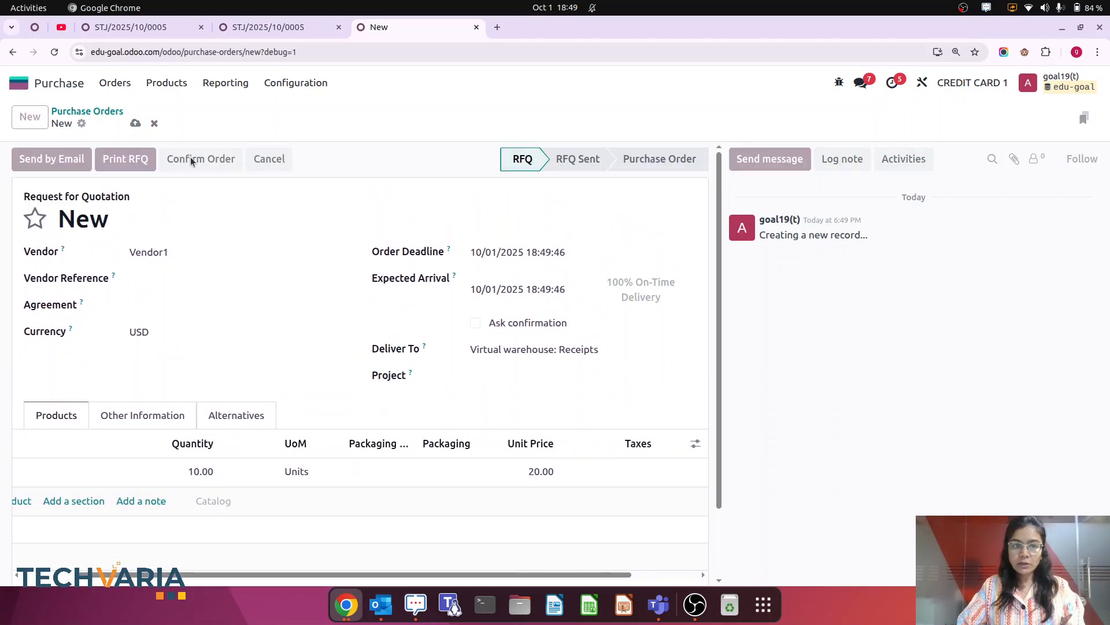
left_click(602, 115)
left_click(39, 159)
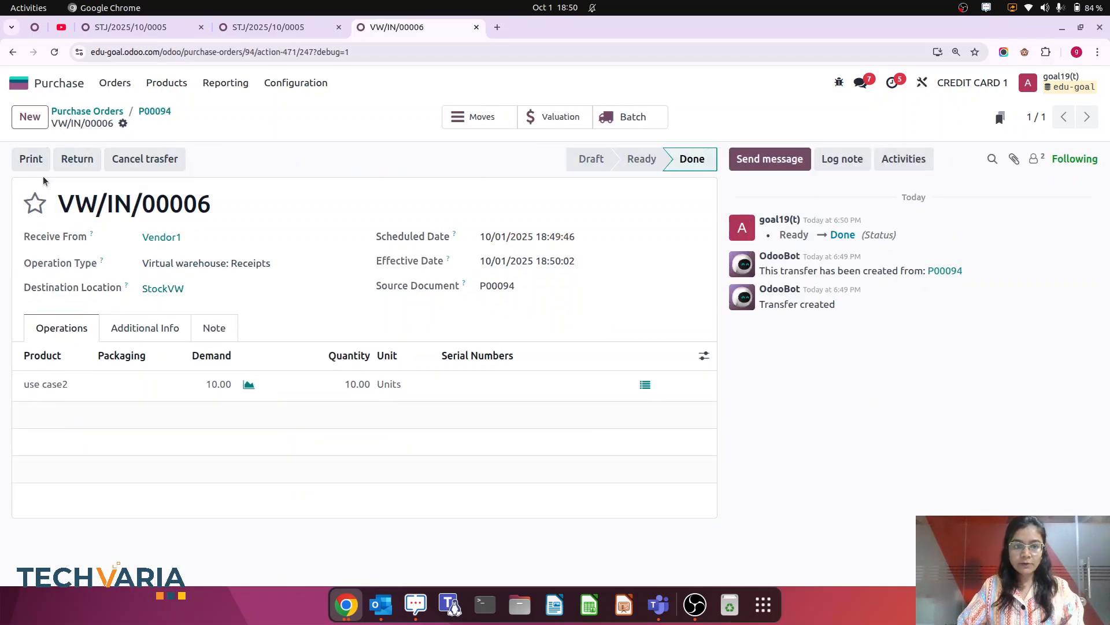
Step: Create the vendor bill from the purchase order P00094 and review its journal items
left_click(164, 114)
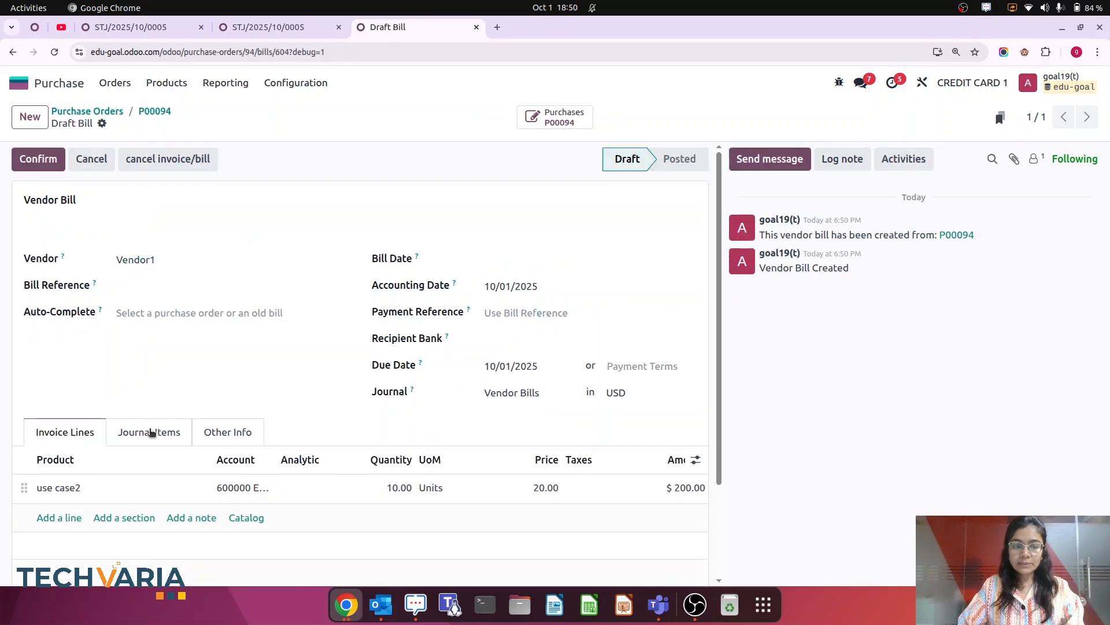
left_click(149, 430)
scroll(169, 448, "down", 1)
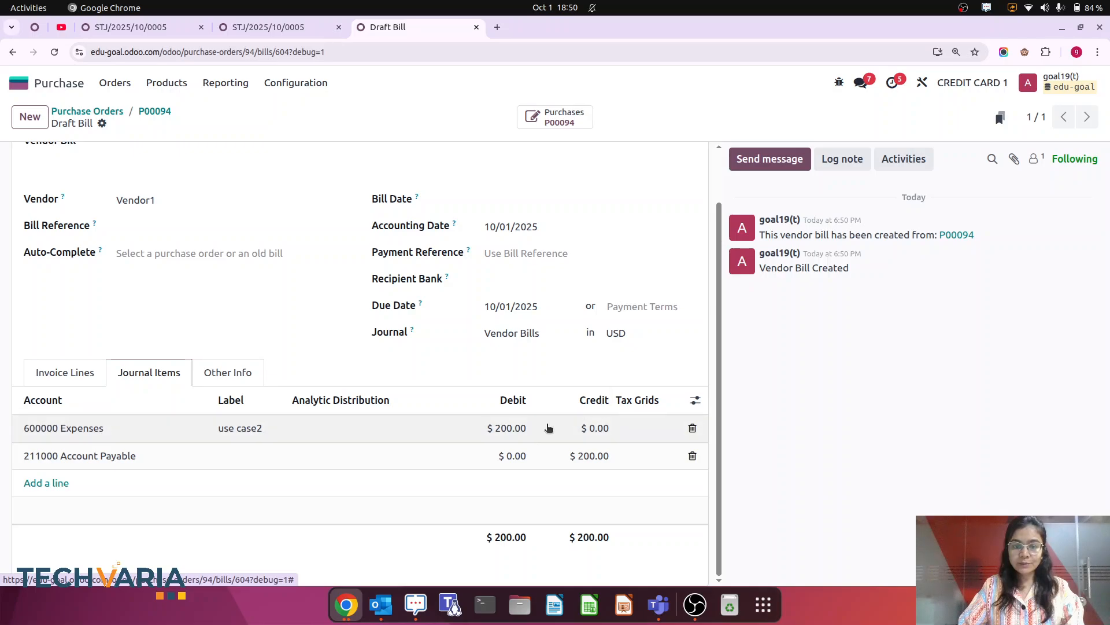
scroll(548, 428, "up", 1)
Step: Set the vendor bill's bill date to 10/01/2025 and post the bill
left_click(524, 265)
left_click(603, 383)
left_click(42, 166)
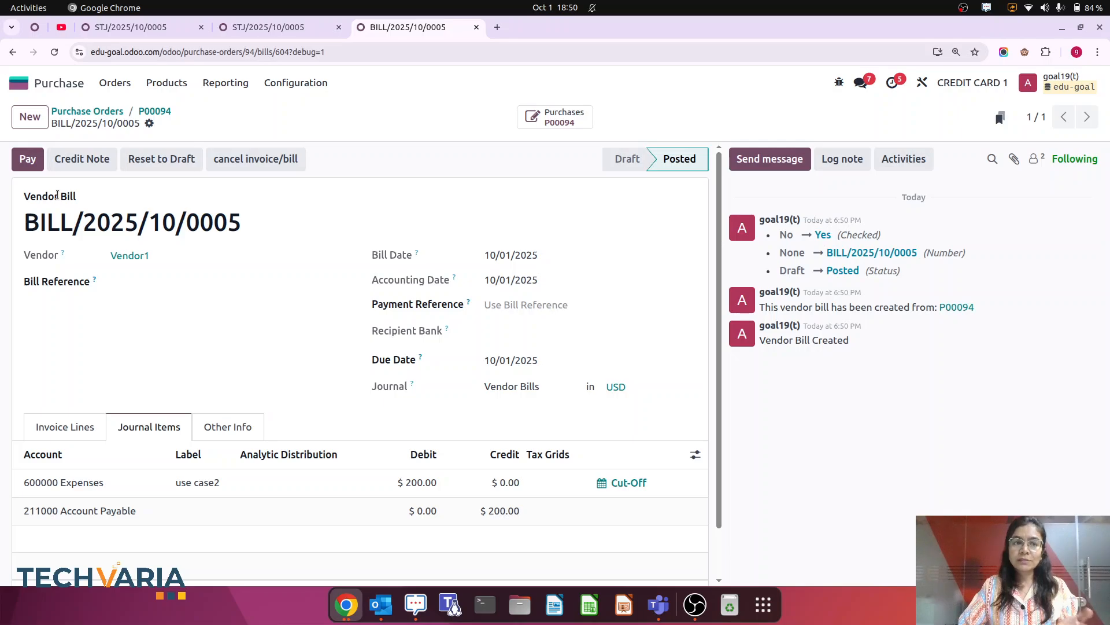
Step: Open Sales and start a new quotation for the existing customer
left_click(14, 88)
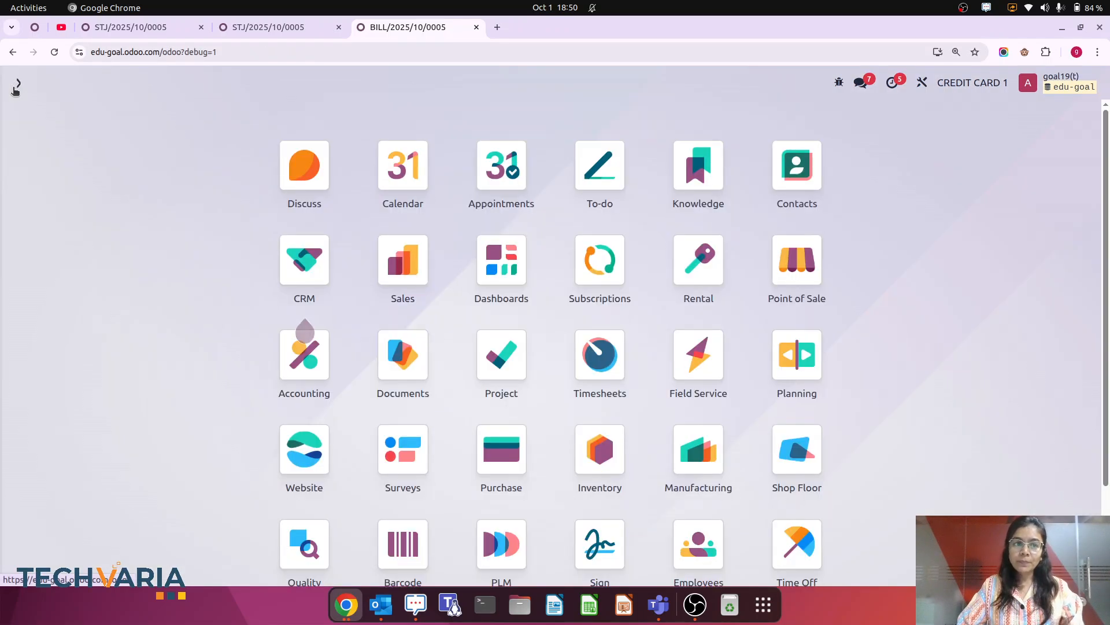
type("inv")
key("BackSpace")
key("BackSpace")
key("BackSpace")
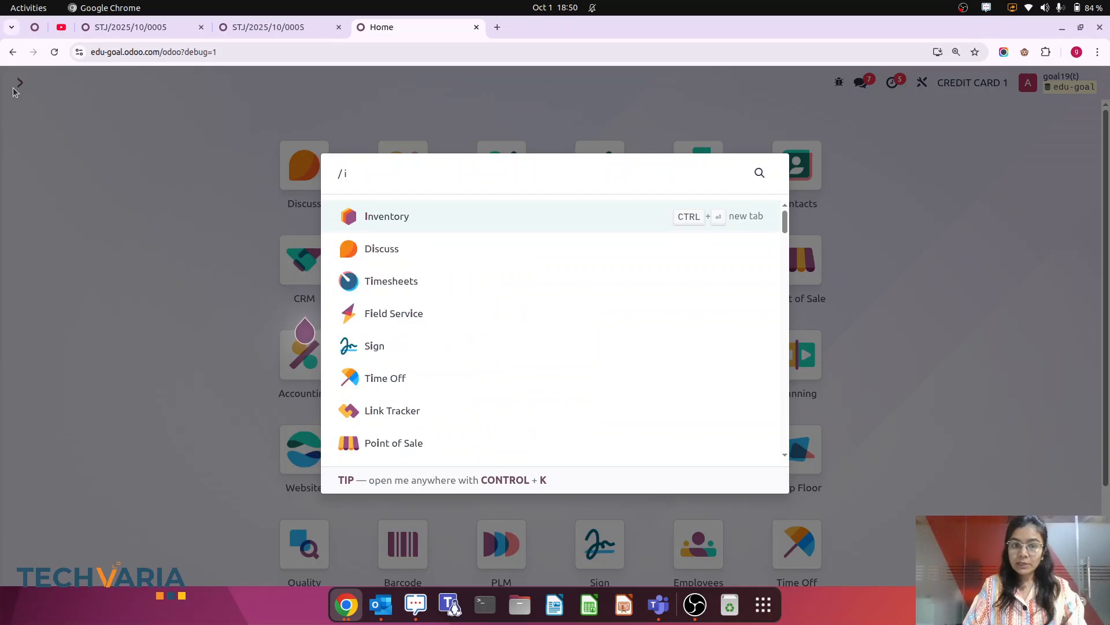
type("sal")
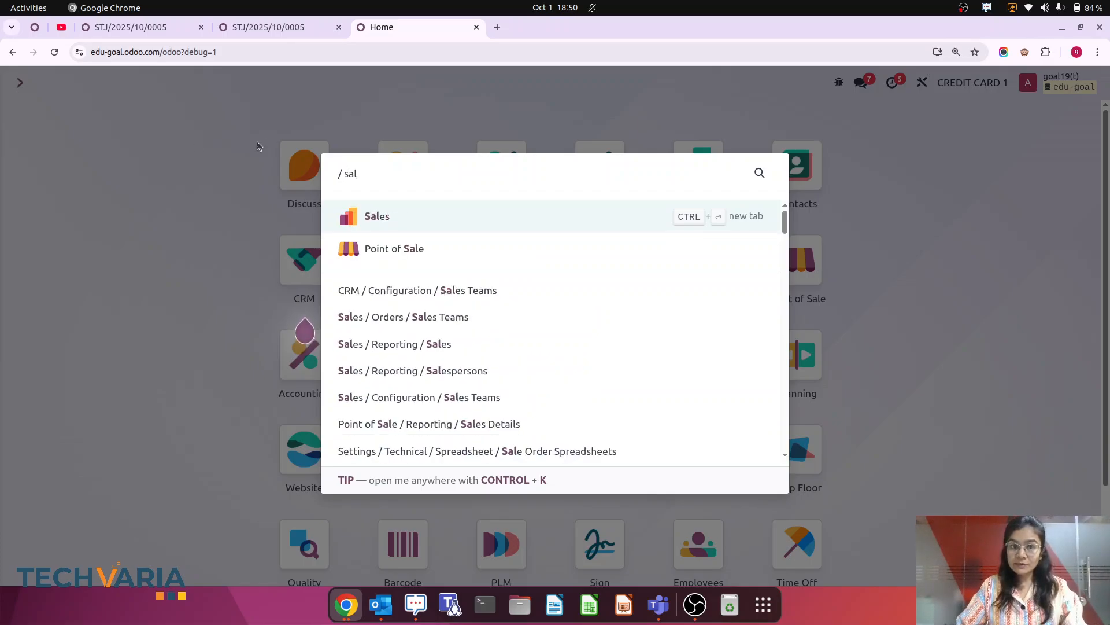
left_click(399, 219)
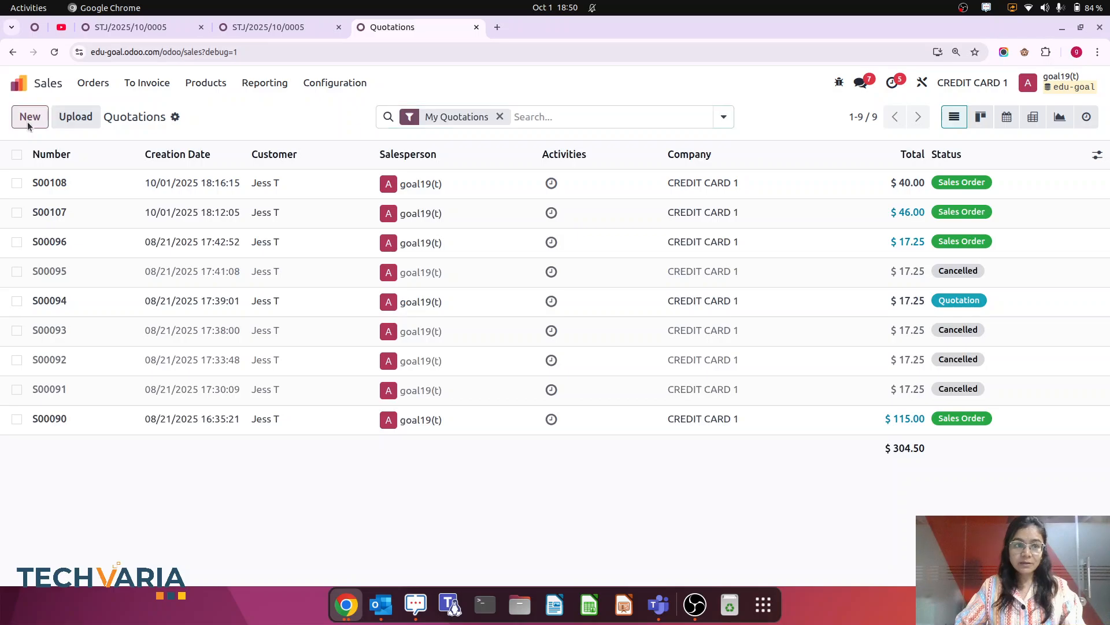
left_click(30, 118)
left_click(157, 237)
left_click(168, 257)
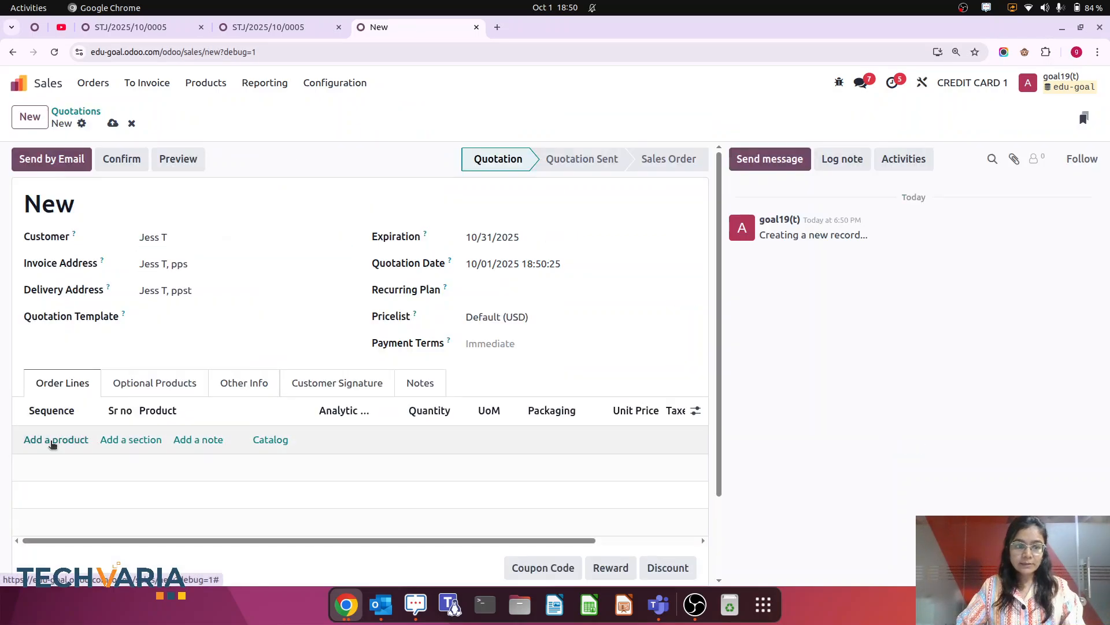
Step: Add 1 unit of use case2 to the quotation and check the line's unit price and the order total
left_click(51, 439)
left_click(150, 438)
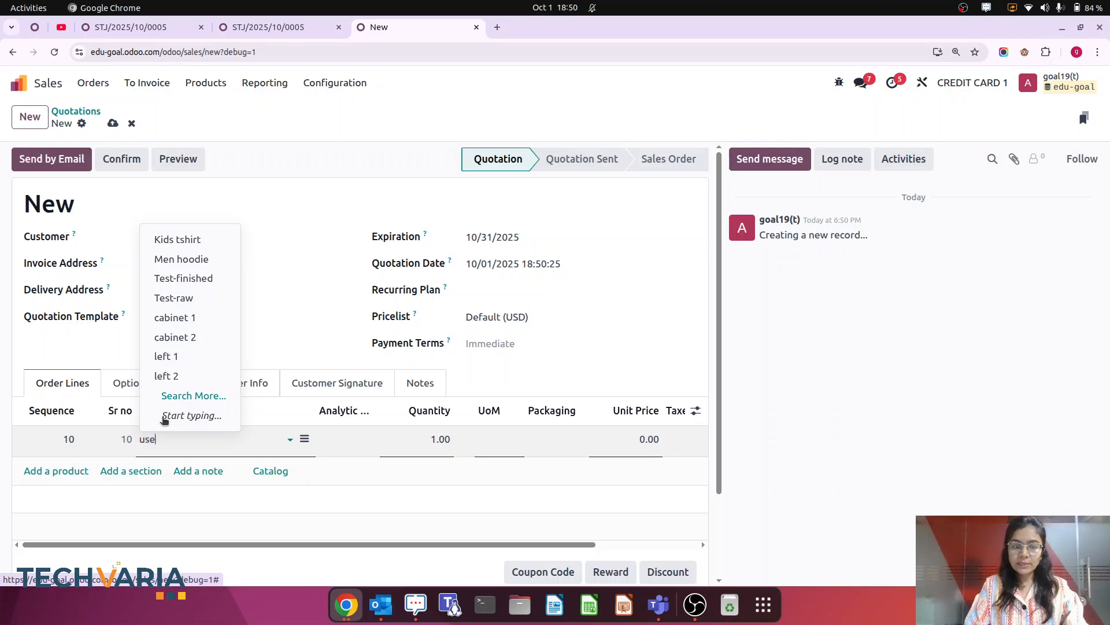
left_click(179, 480)
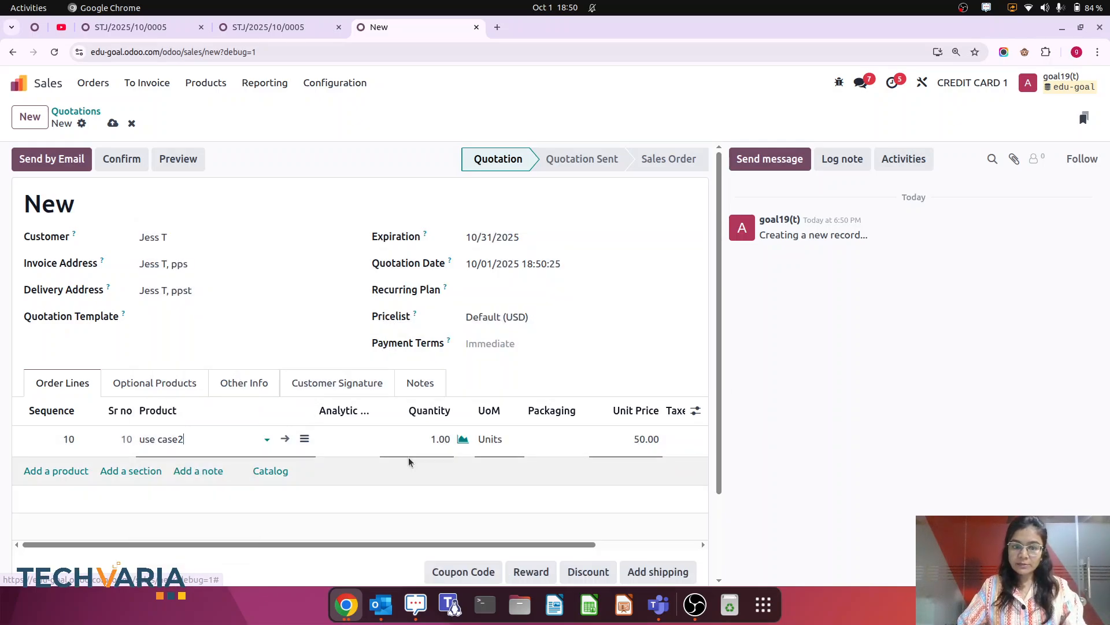
scroll(577, 463, "down", 2)
left_click_drag(576, 439, 491, 435)
scroll(449, 327, "up", 1)
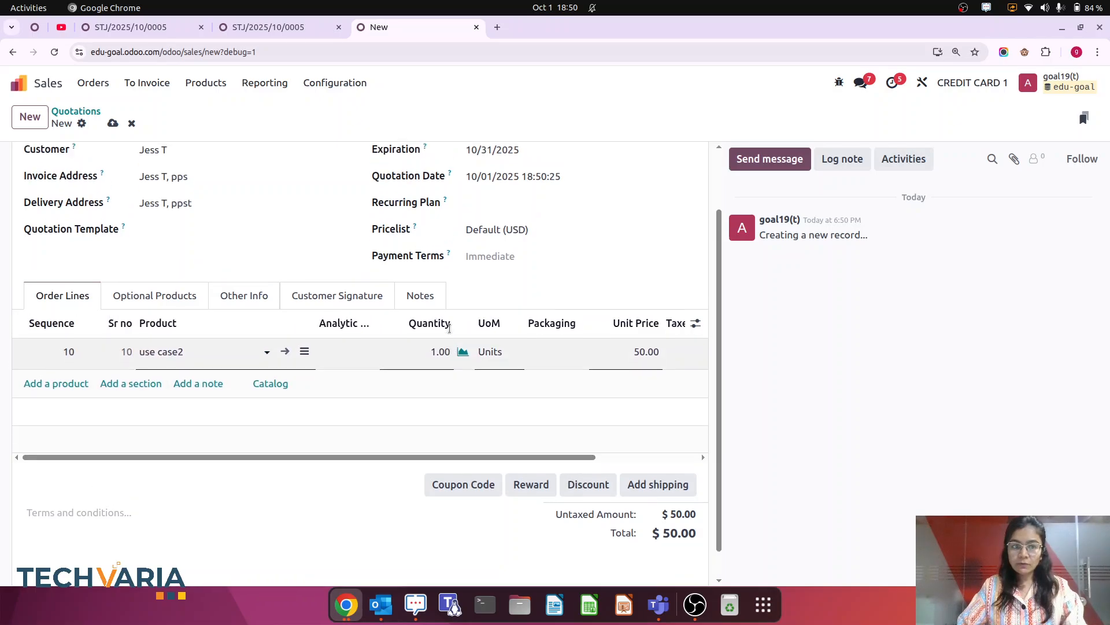
Step: Confirm the quotation and validate its delivery of 1 unit of use case2
scroll(449, 328, "up", 2)
left_click(113, 160)
left_click(555, 117)
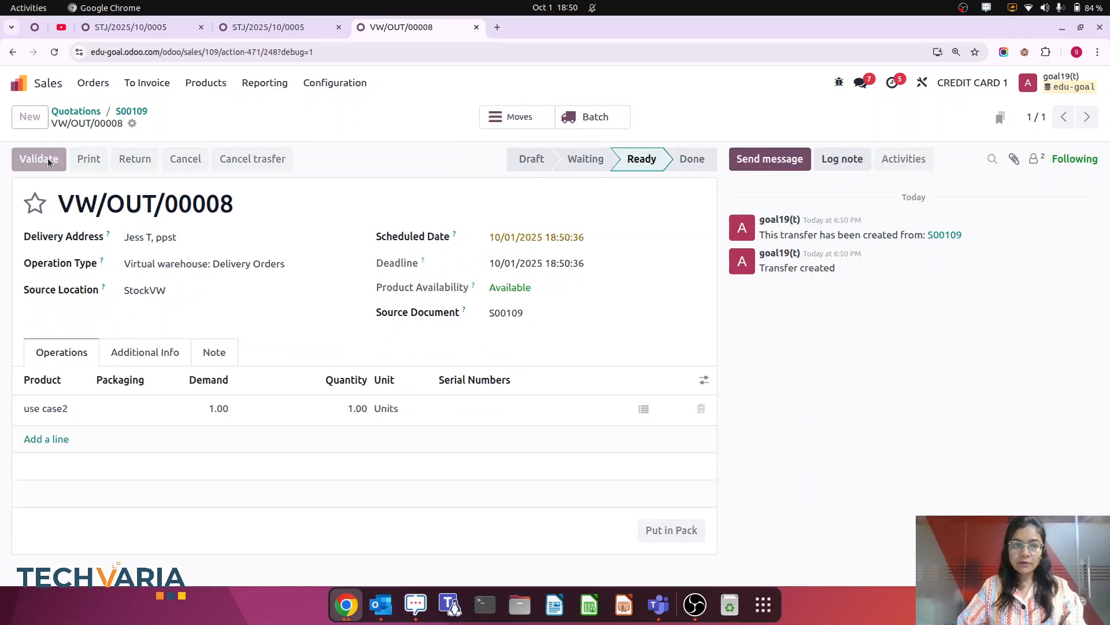
left_click(39, 159)
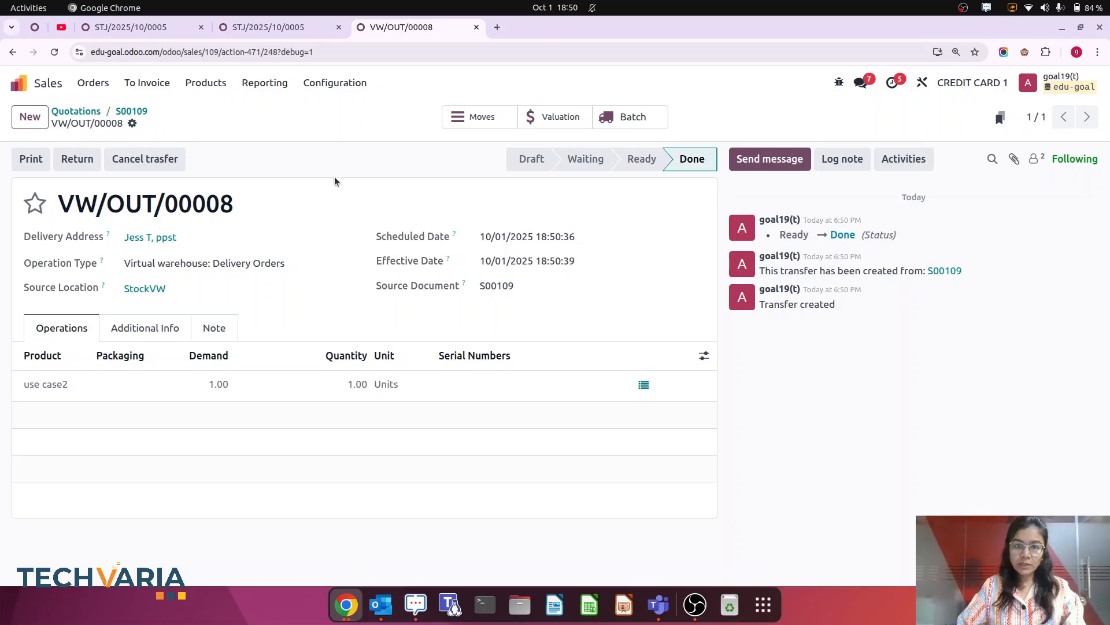
Step: Create the customer invoice from the sales order, review its journal items and post it
left_click(130, 111)
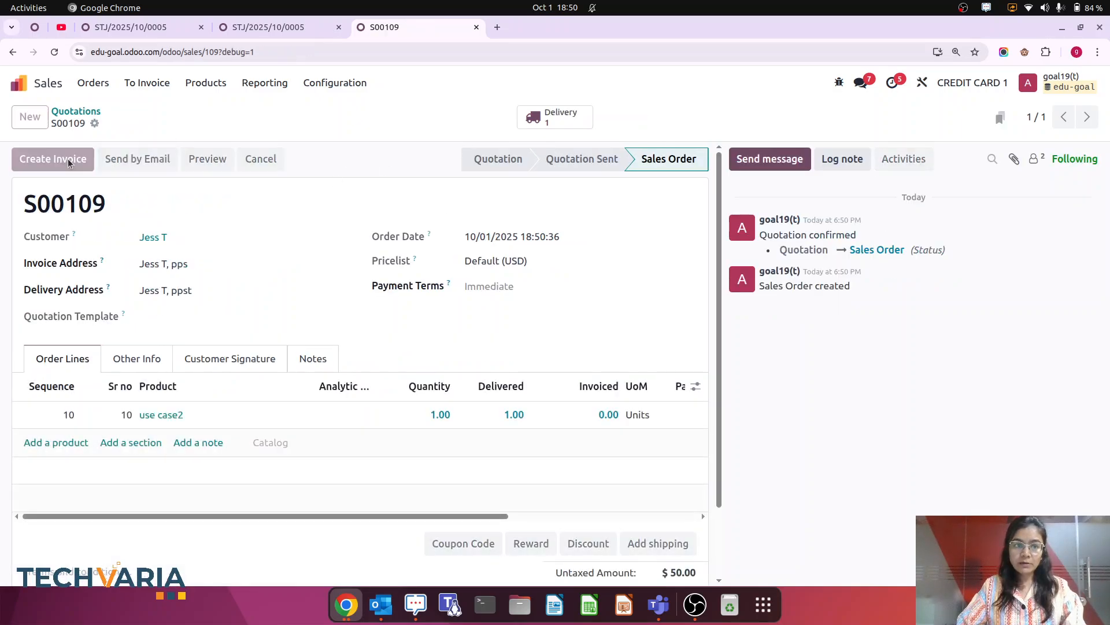
left_click(68, 158)
left_click(251, 398)
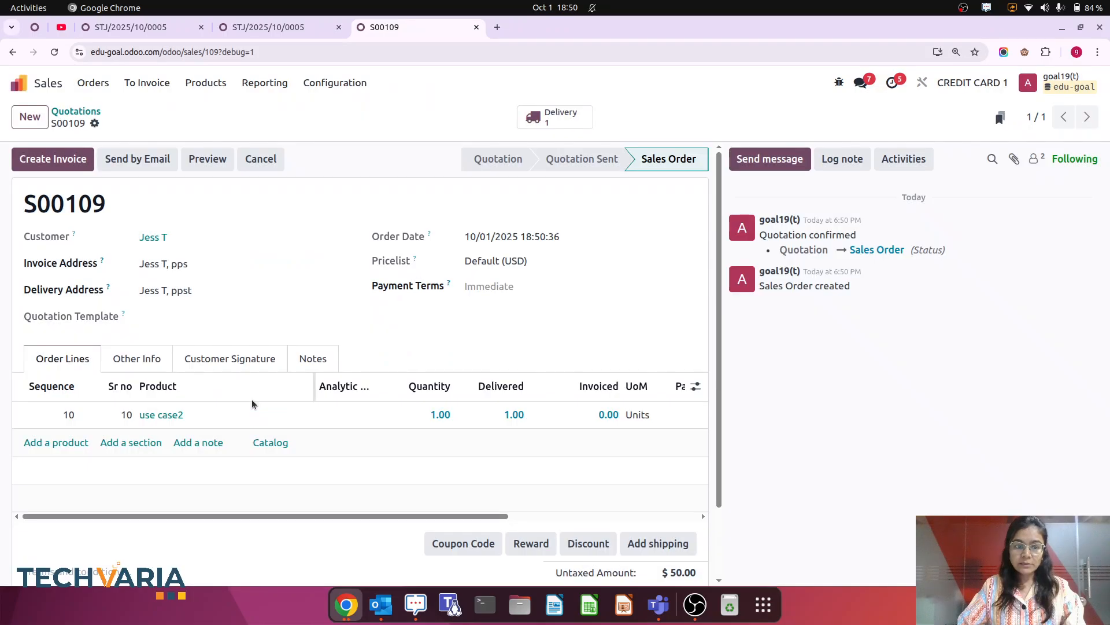
left_click(150, 379)
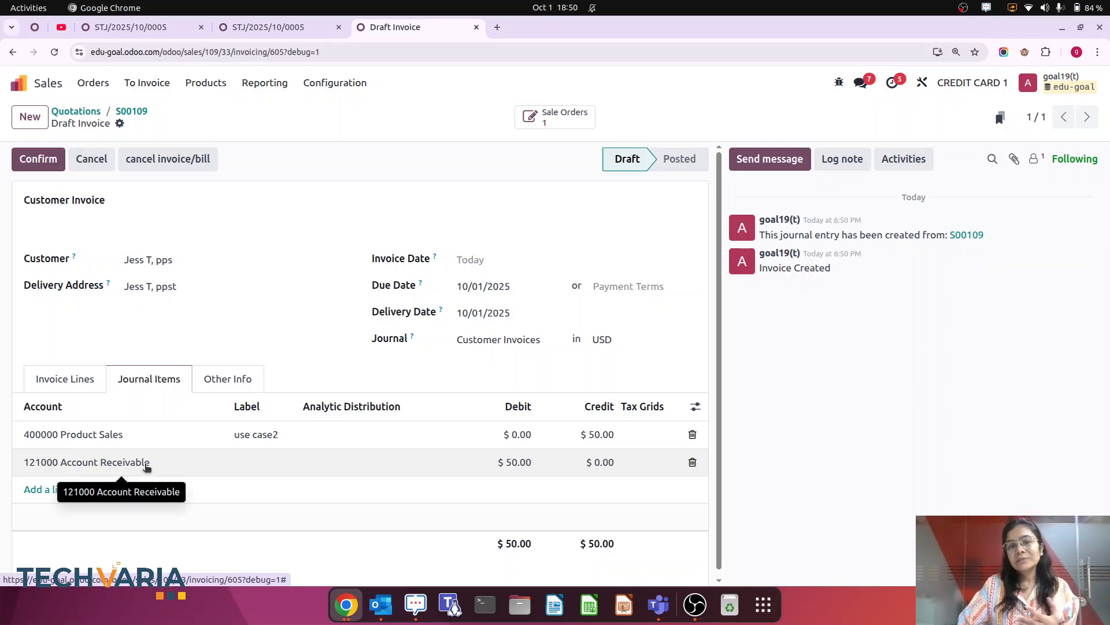
left_click(31, 164)
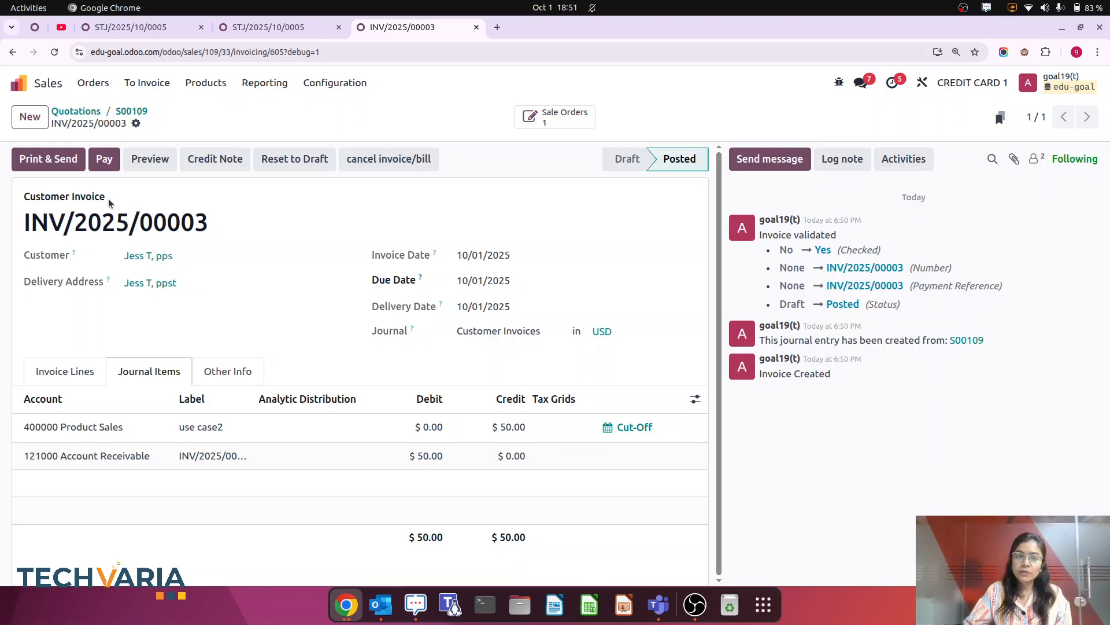
Step: Open the Profit and Loss report in Accounting and examine the revenue, operating expenses and net profit
left_click(33, 88)
type("acc")
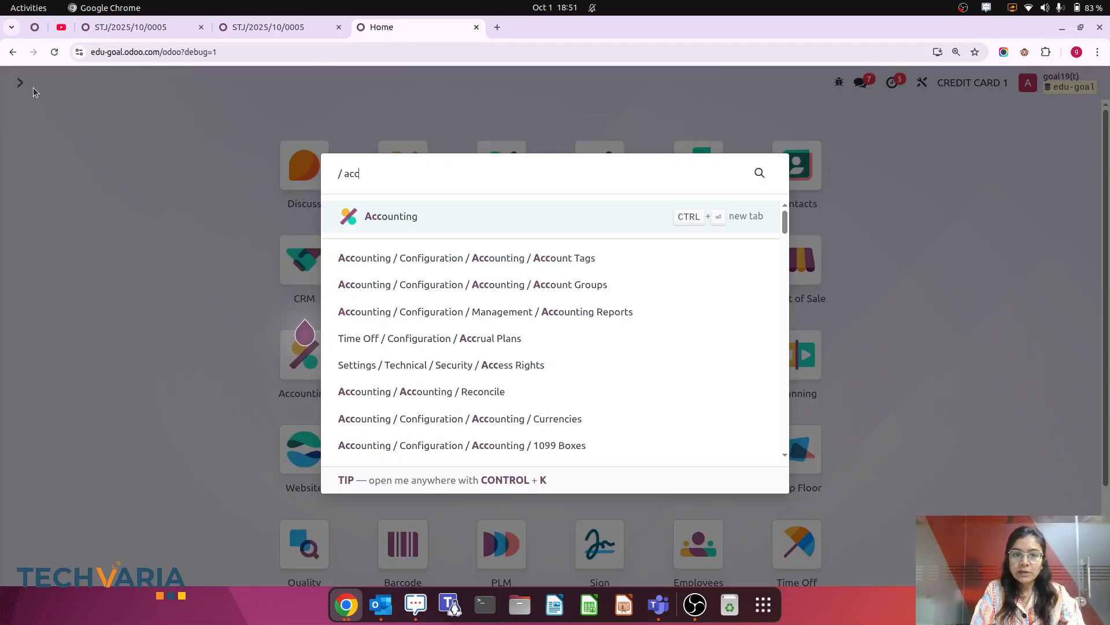
left_click(368, 216)
left_click(384, 83)
left_click(420, 151)
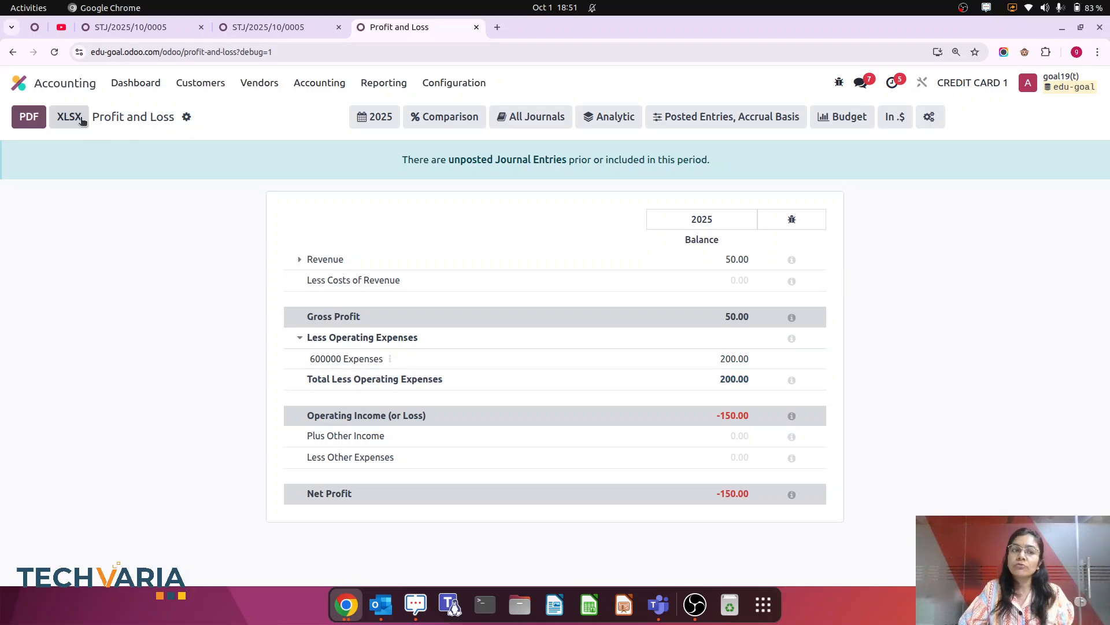
left_click(20, 83)
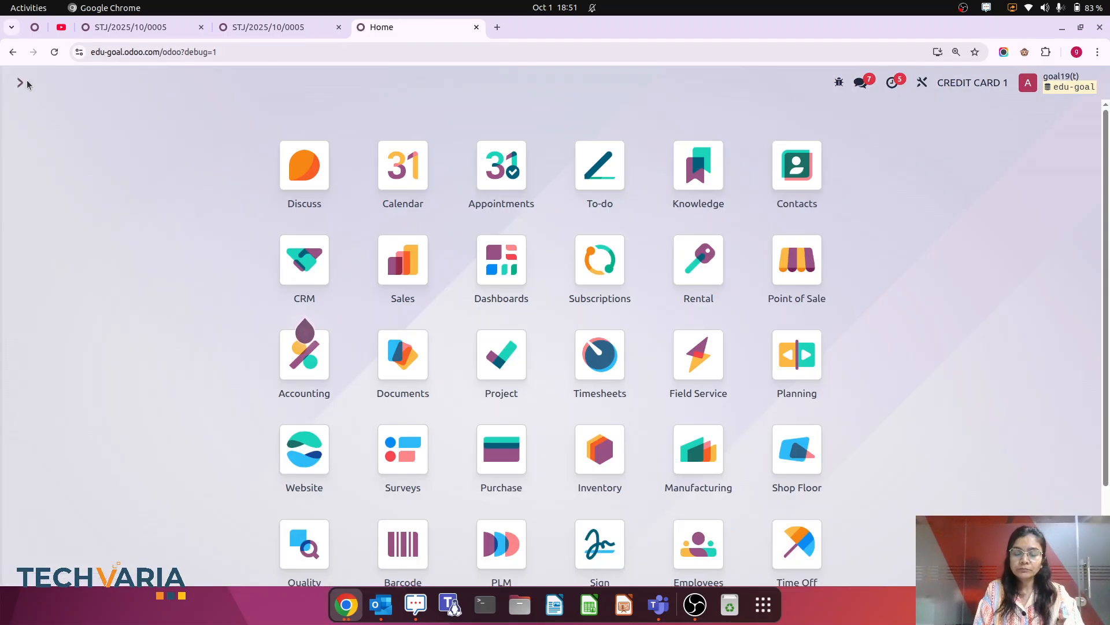
type("prod")
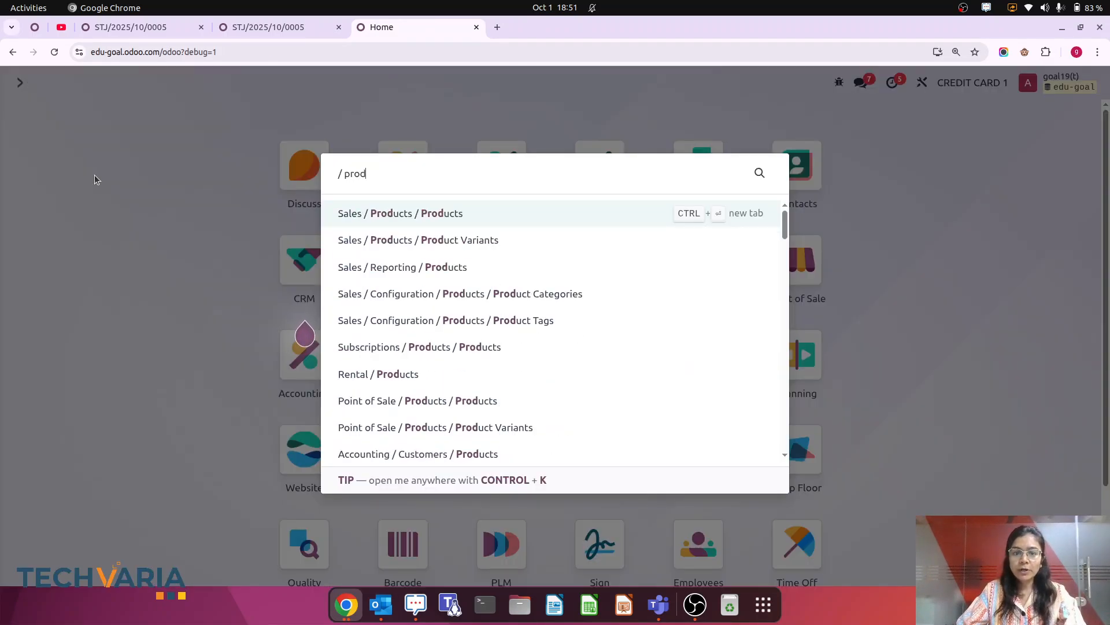
left_click(515, 294)
Step: Open the Stock Valuation report in Inventory and filter it by products matching "use"
left_click(16, 85)
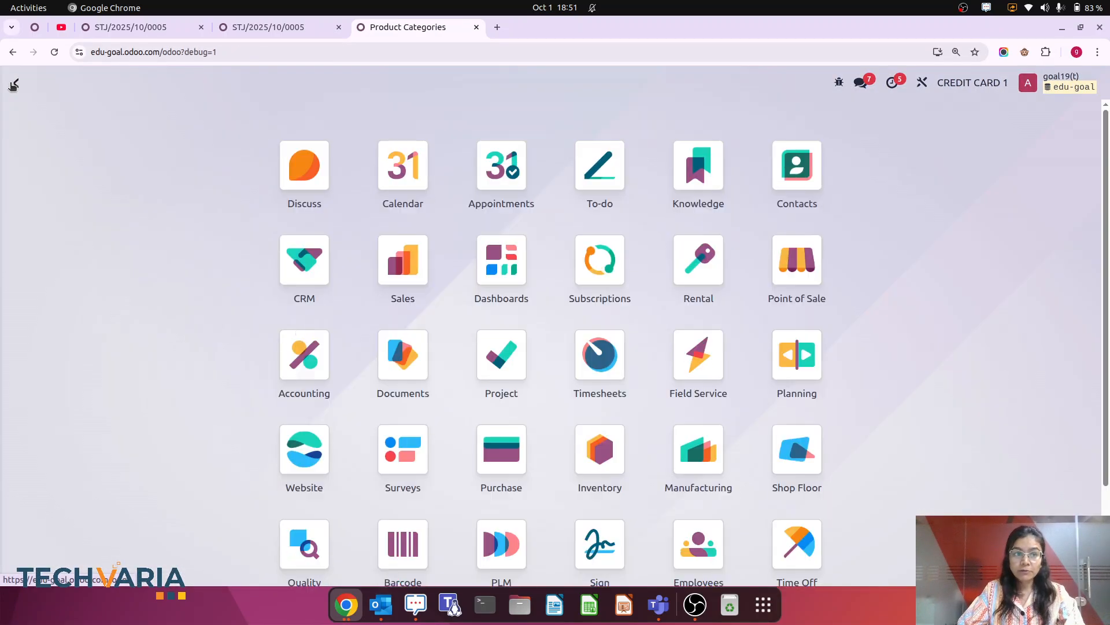
type("inve")
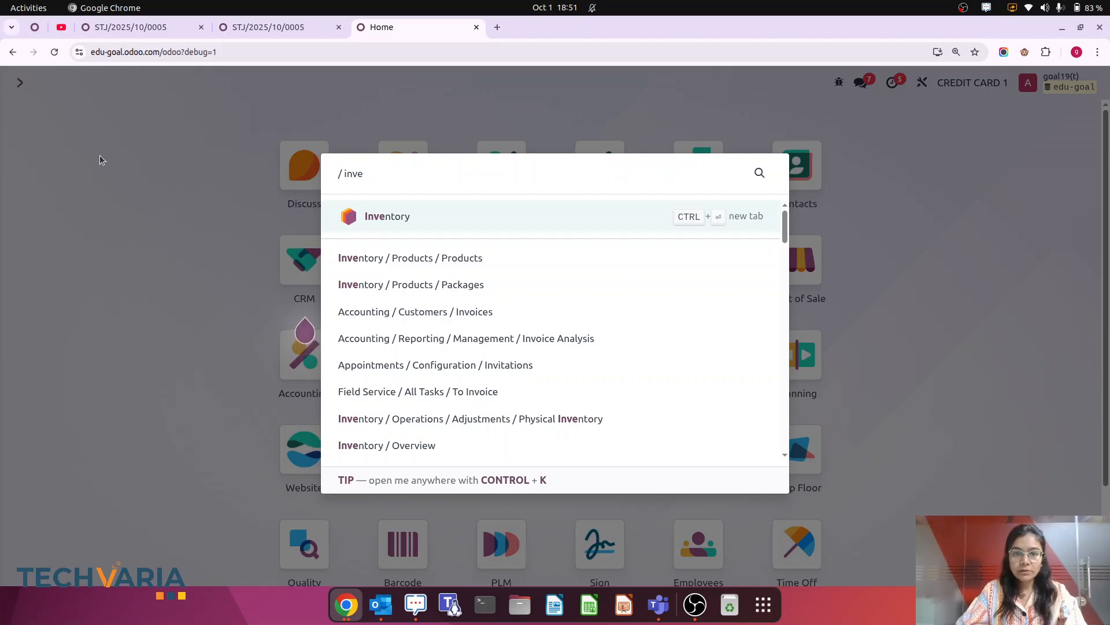
key("Return")
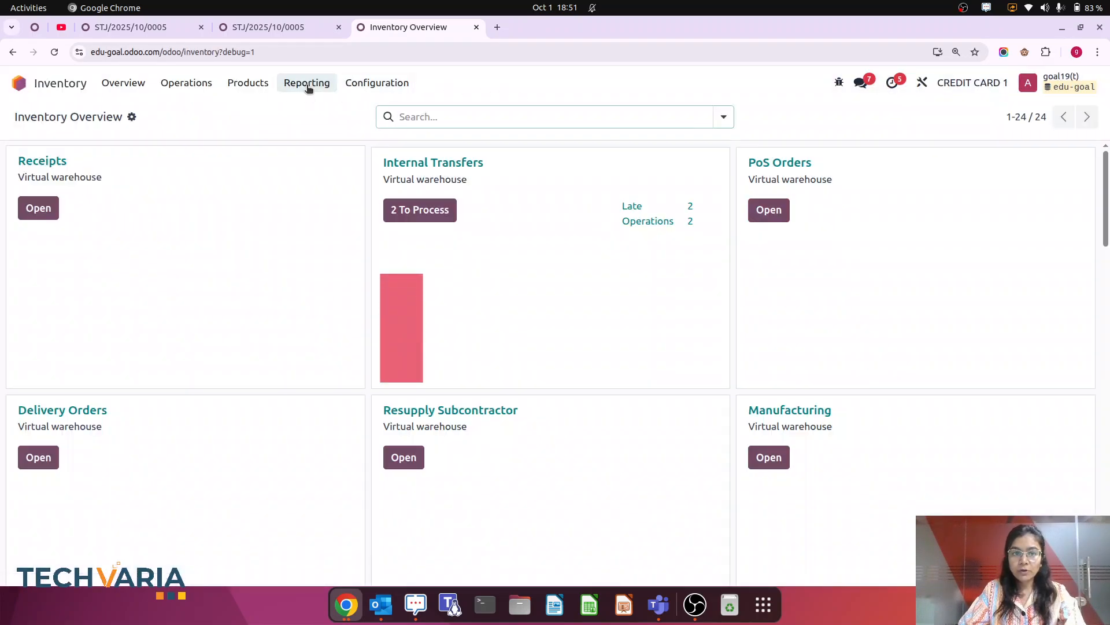
left_click(307, 83)
left_click(323, 191)
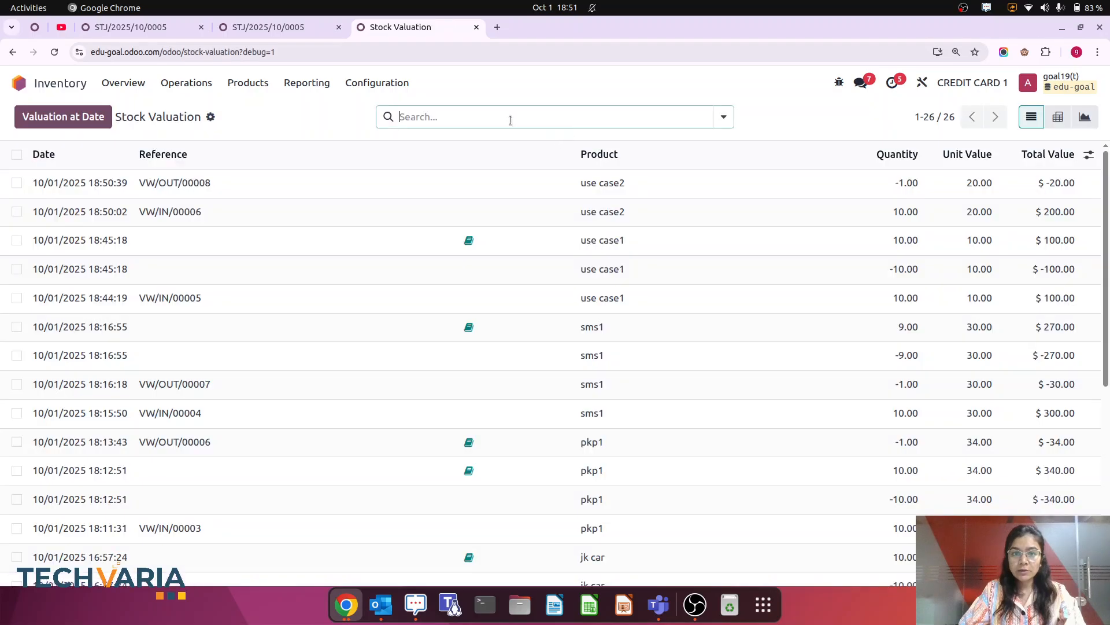
type("use")
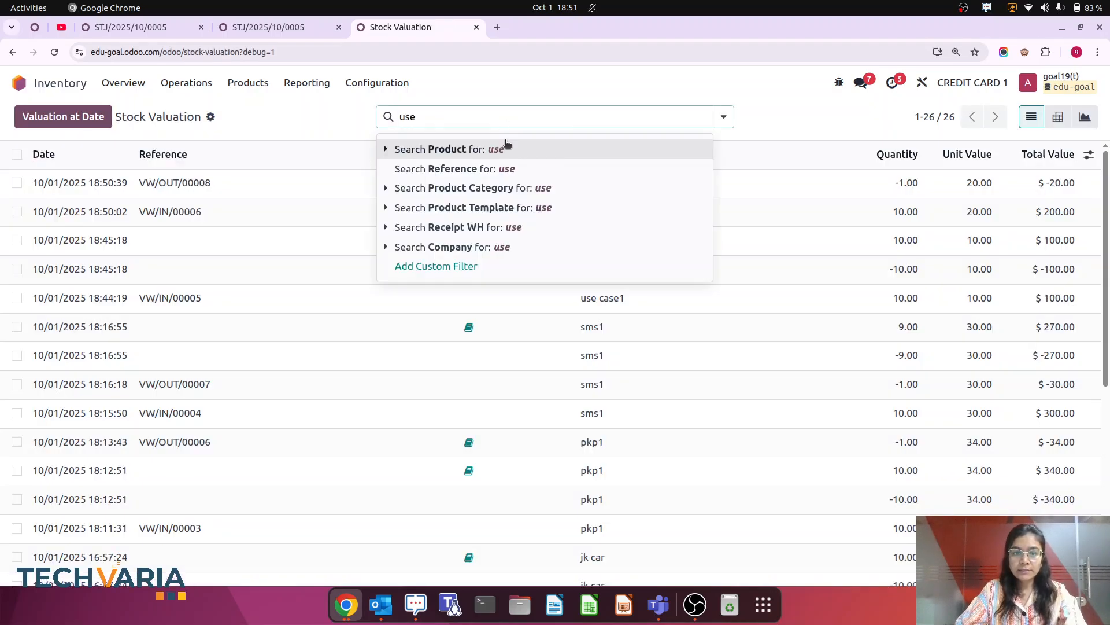
left_click(487, 151)
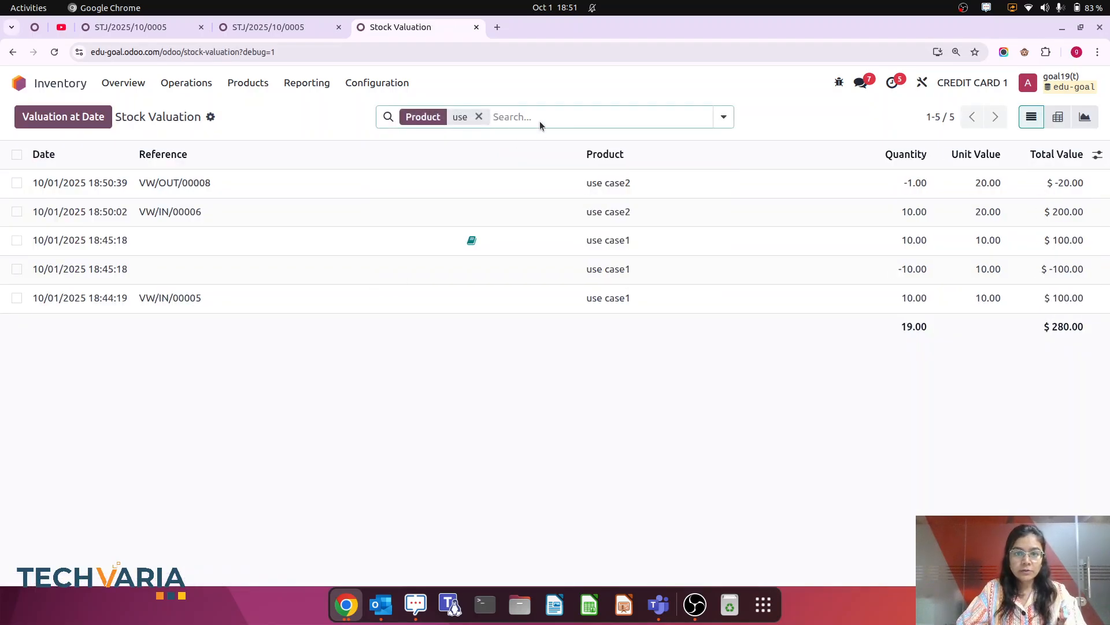
Step: Replace the product filter with grouping by Product and expand the use case2 group to examine its valuation
left_click(479, 117)
left_click(724, 117)
left_click(489, 179)
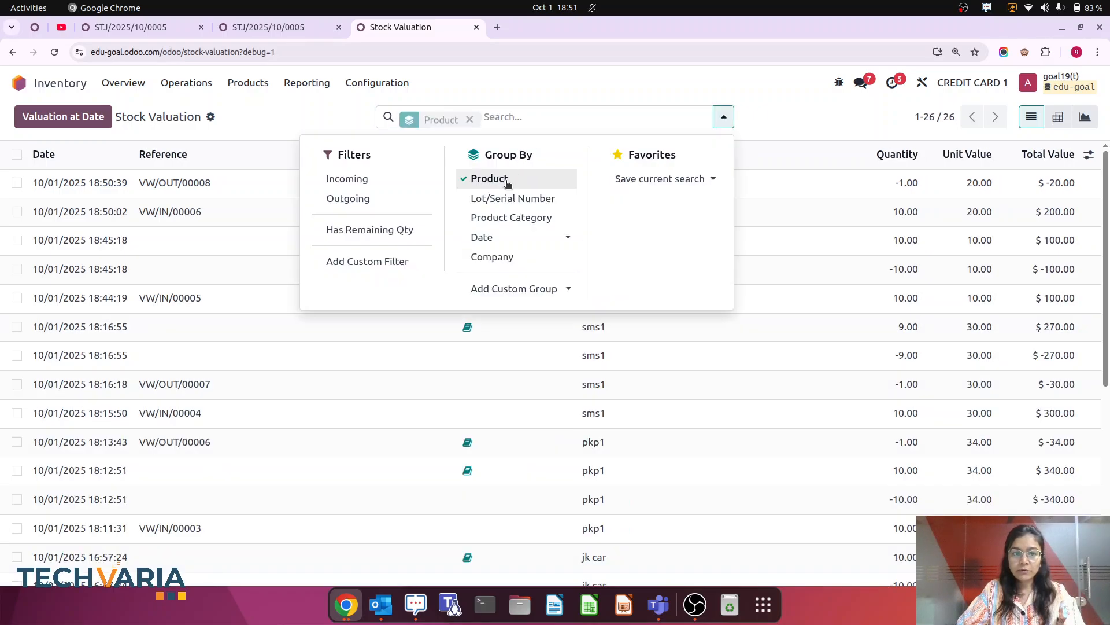
left_click(102, 412)
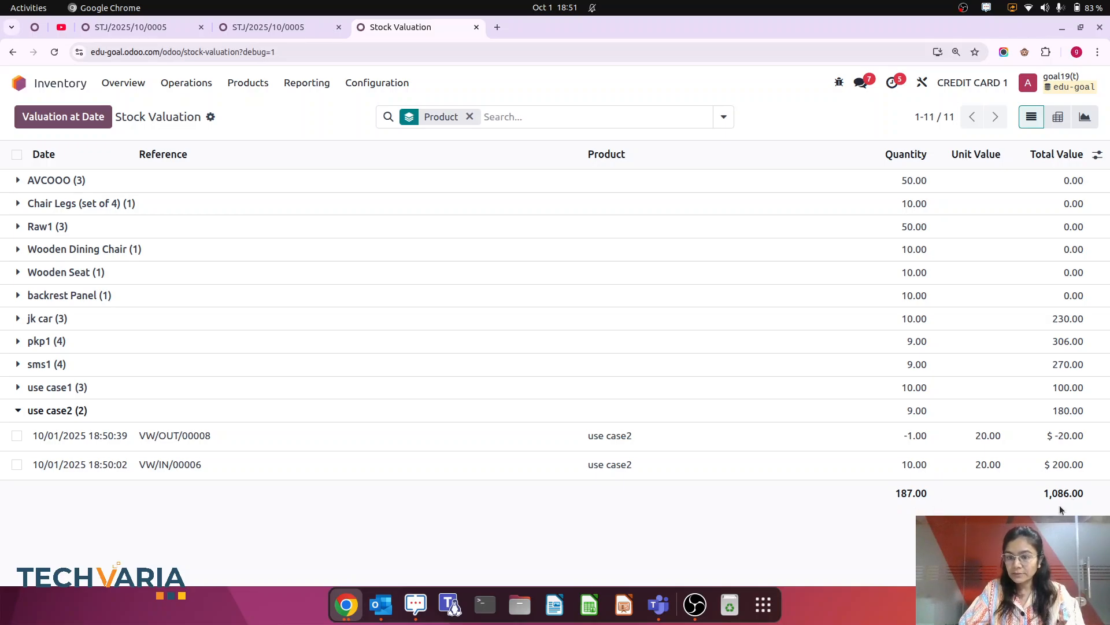
Step: Search the product categories for "use" and open the usecase2 category
left_click(19, 85)
type("p")
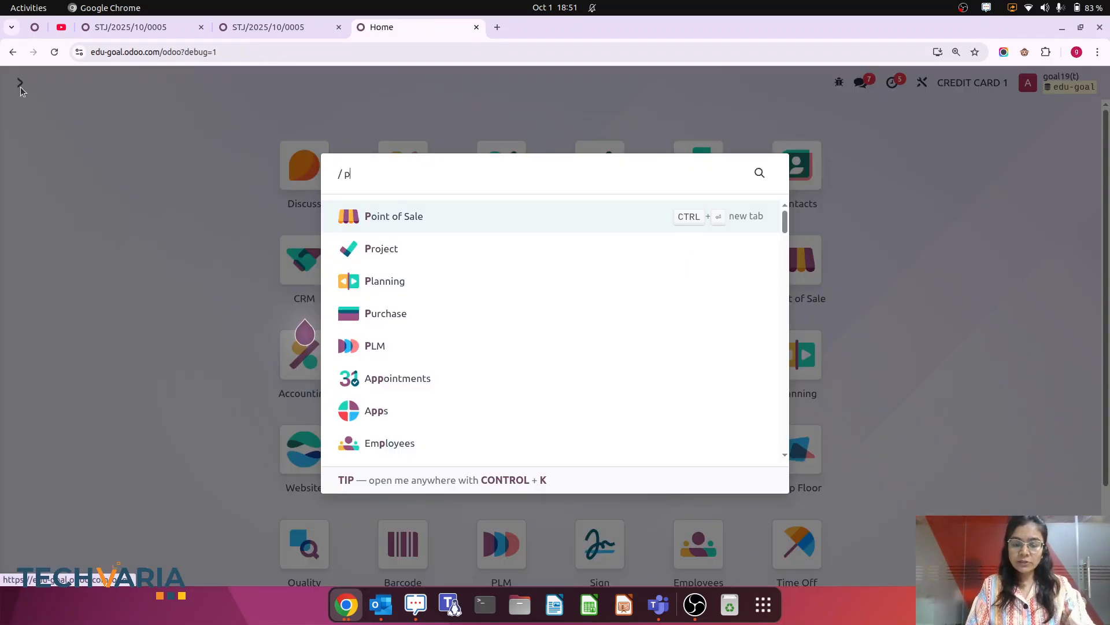
type("rod")
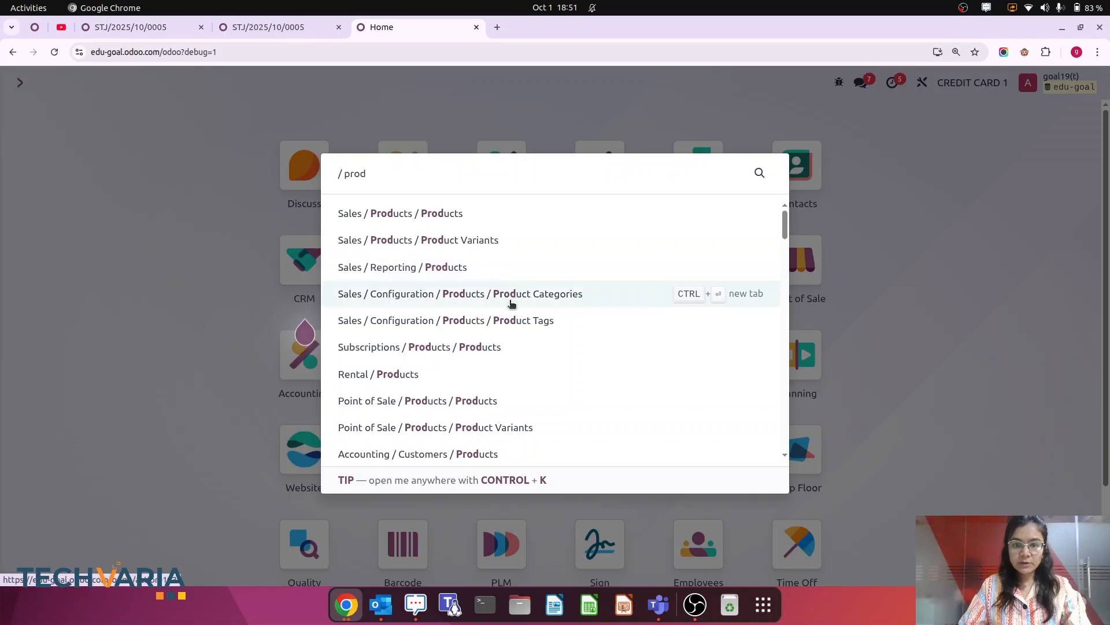
left_click(512, 294)
type("use")
key("Return")
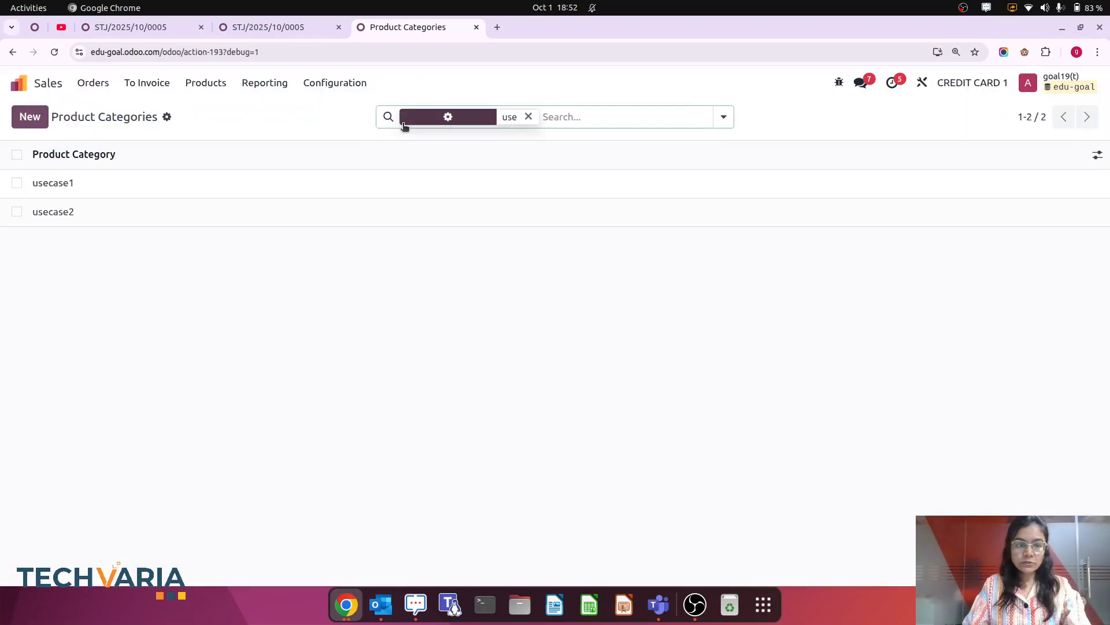
left_click(137, 220)
Step: Set the usecase2 category's costing method to Average Cost (AVCO) and inventory valuation to Automated, and save it
left_click(573, 326)
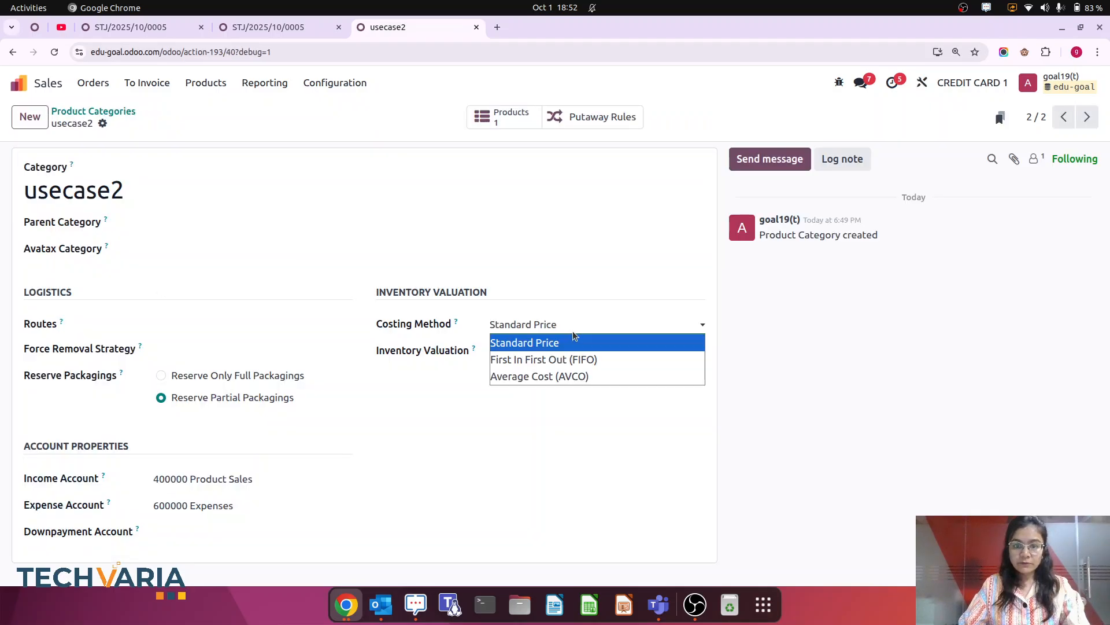
left_click(547, 377)
left_click(186, 359)
left_click(538, 350)
left_click(519, 400)
left_click(147, 123)
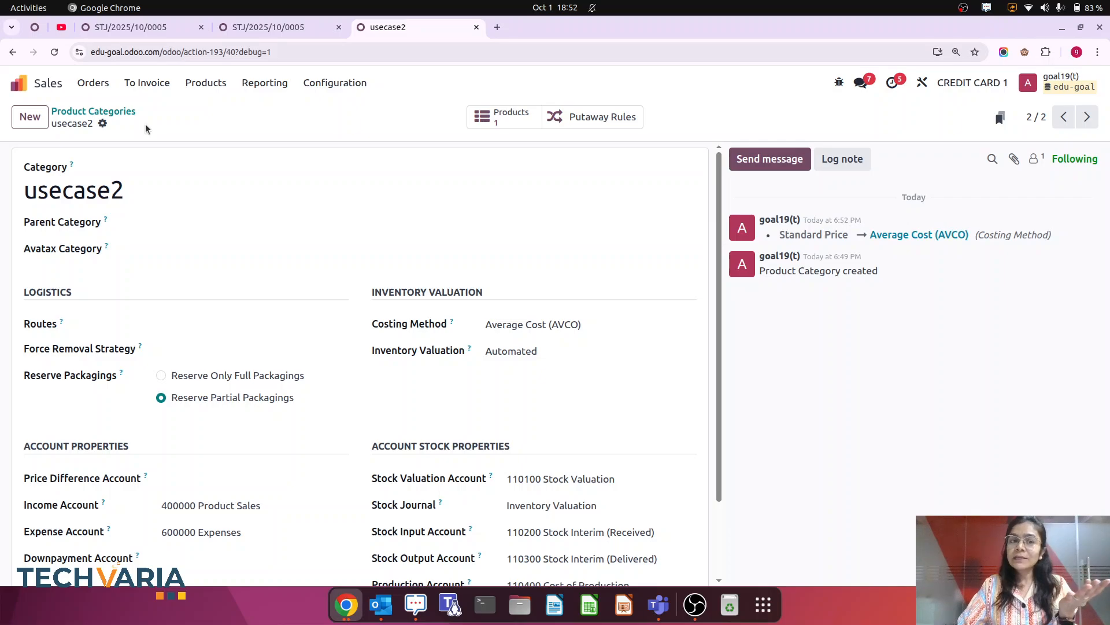
Step: Open the newest Inventory Valuation journal entry in Accounting and review its debit and credit items
left_click(33, 86)
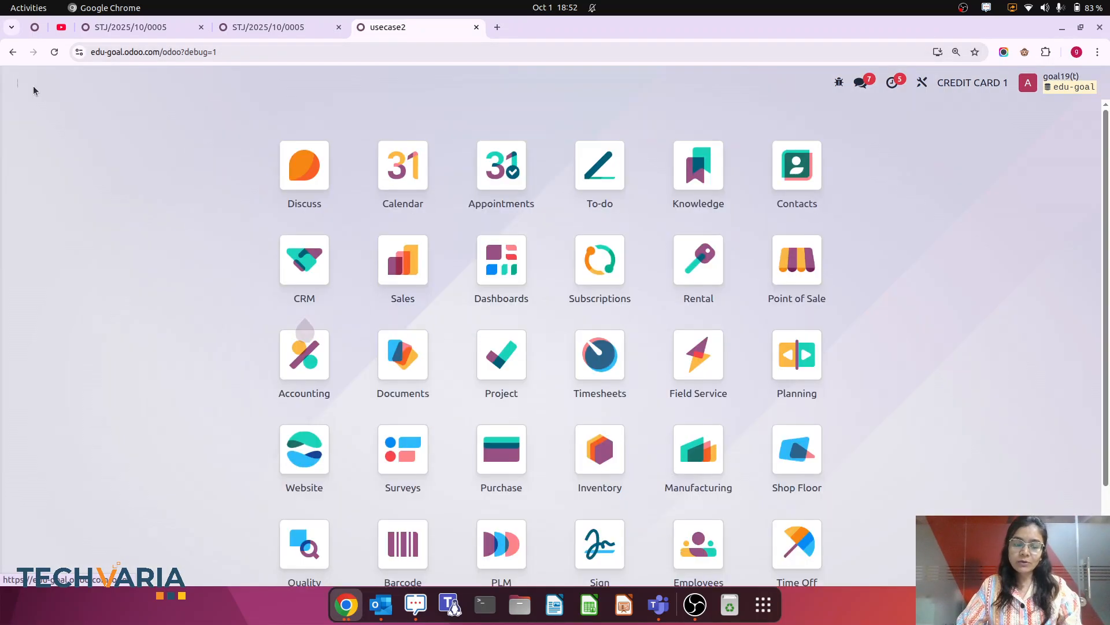
type("acc")
left_click(409, 223)
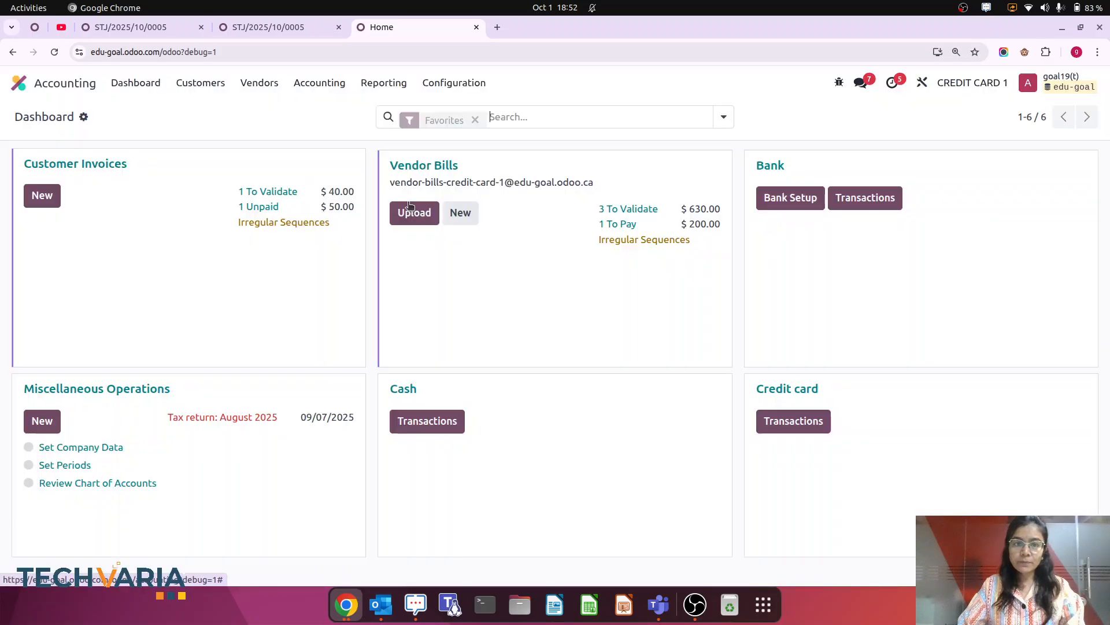
left_click(337, 90)
left_click(342, 115)
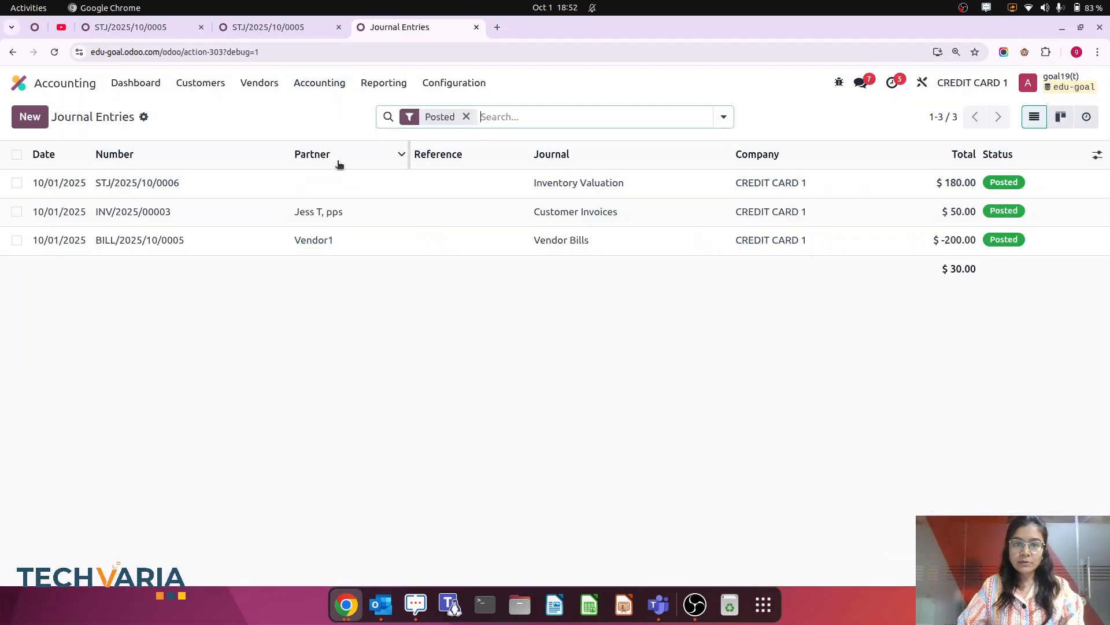
left_click(377, 181)
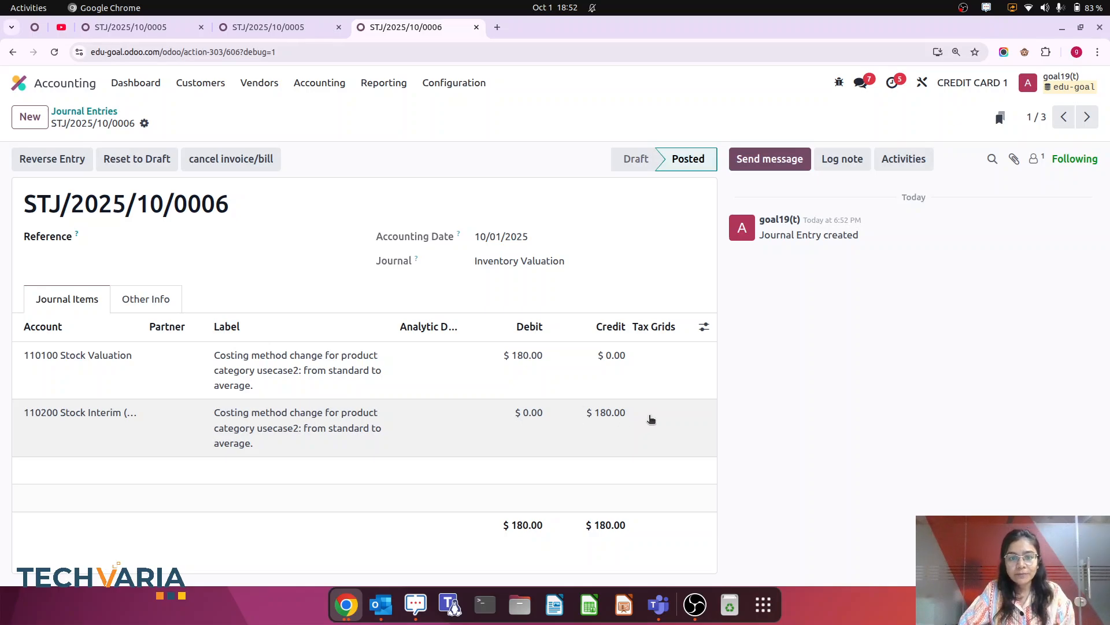
Step: Duplicate the tab of journal entry STJ/2025/10/0006 and return to the home screen in the copy
right_click(415, 31)
left_click(477, 145)
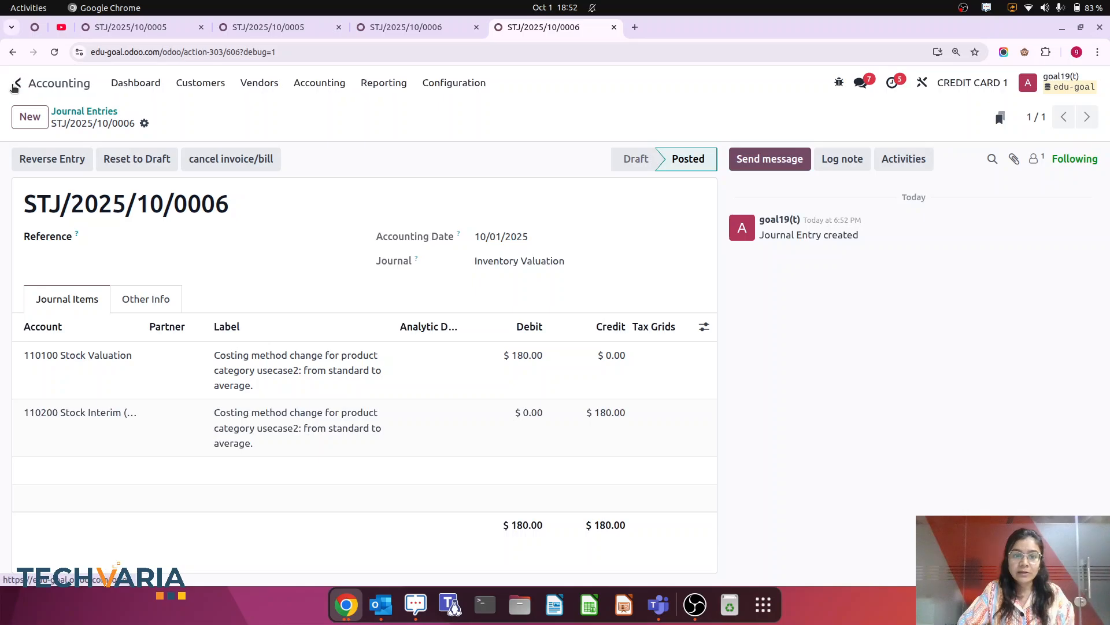
left_click(15, 84)
type("bill")
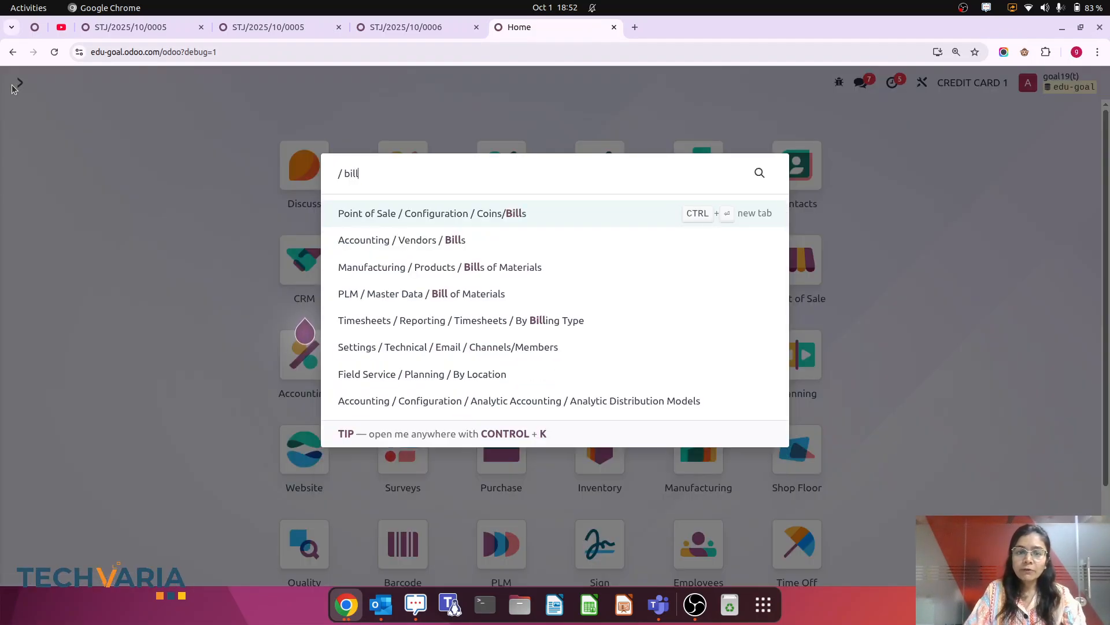
left_click(522, 217)
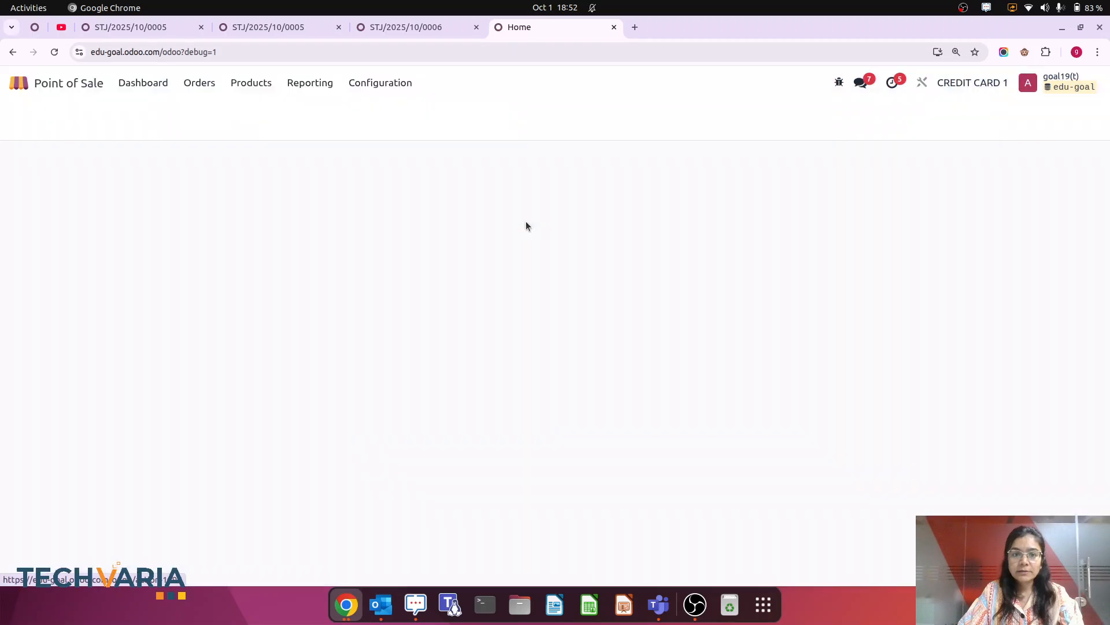
left_click(15, 84)
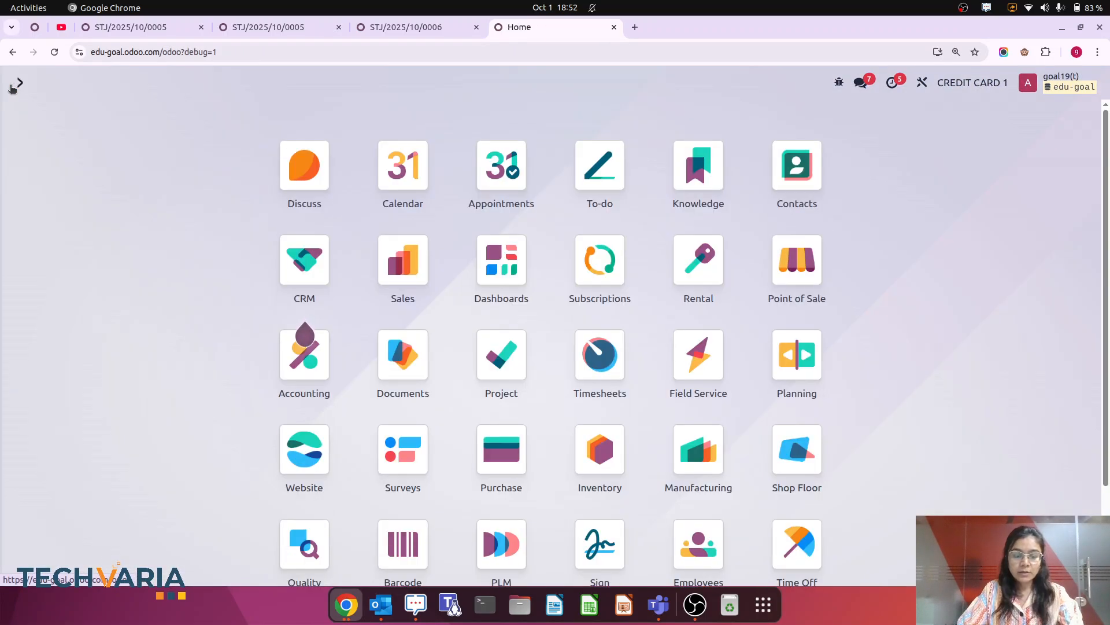
Step: Open vendor bill BILL/2025/10/0005 in Accounting and review its journal items
type("acc")
left_click(391, 214)
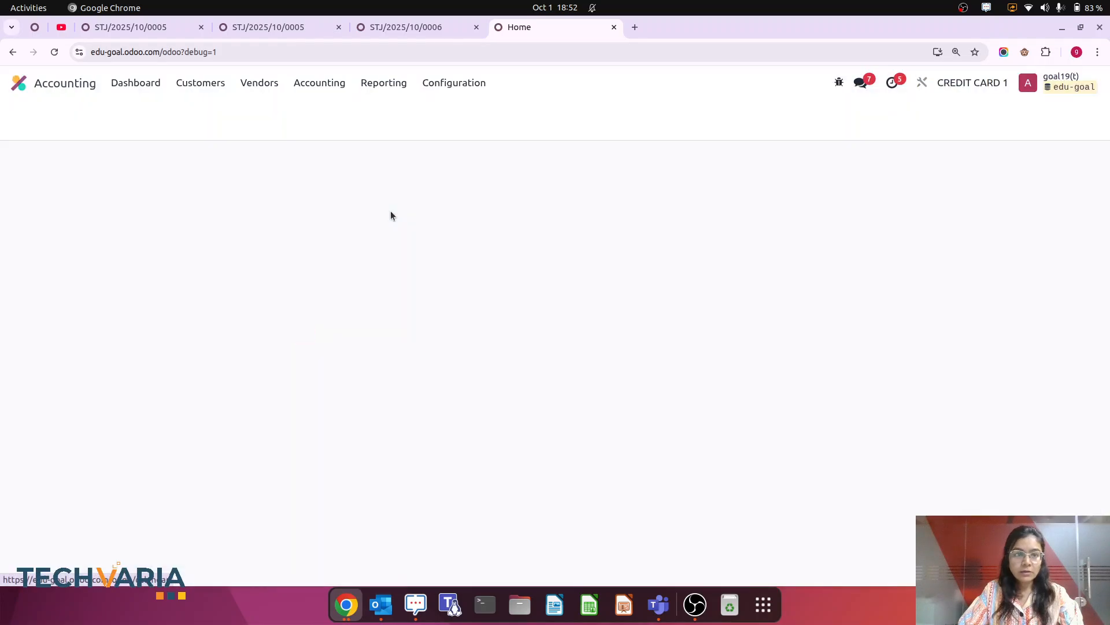
left_click(261, 85)
left_click(269, 110)
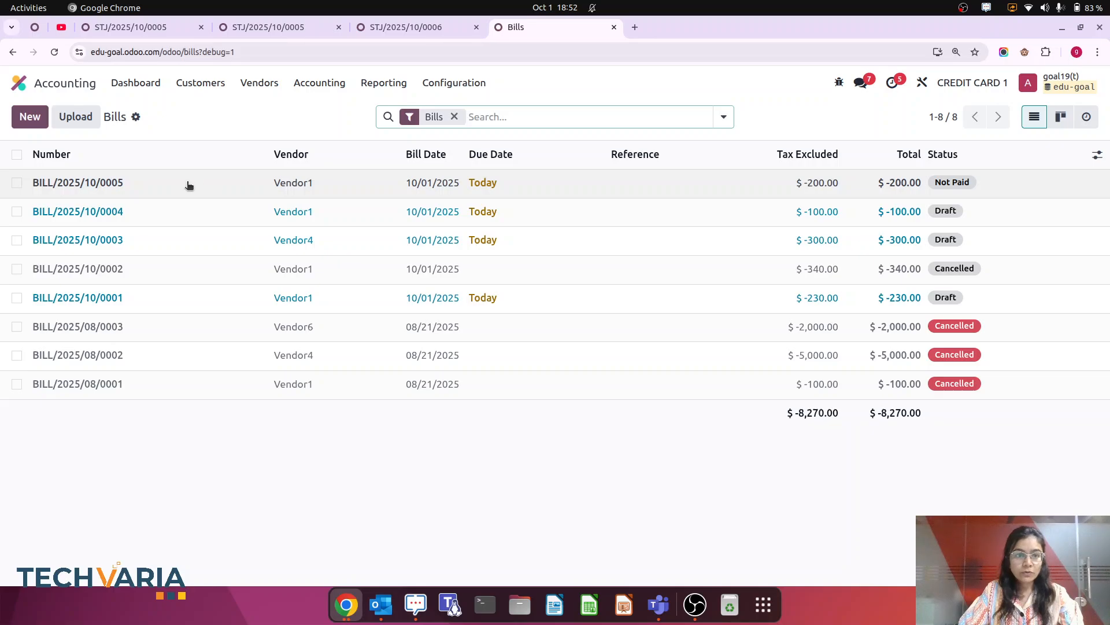
left_click(192, 185)
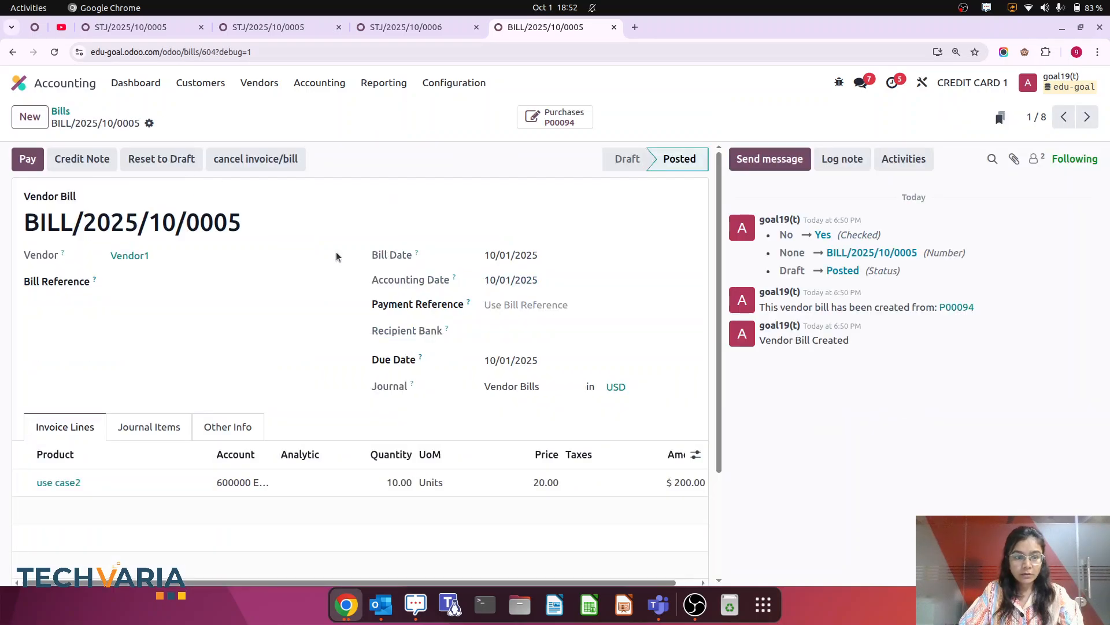
left_click(168, 428)
scroll(341, 395, "down", 1)
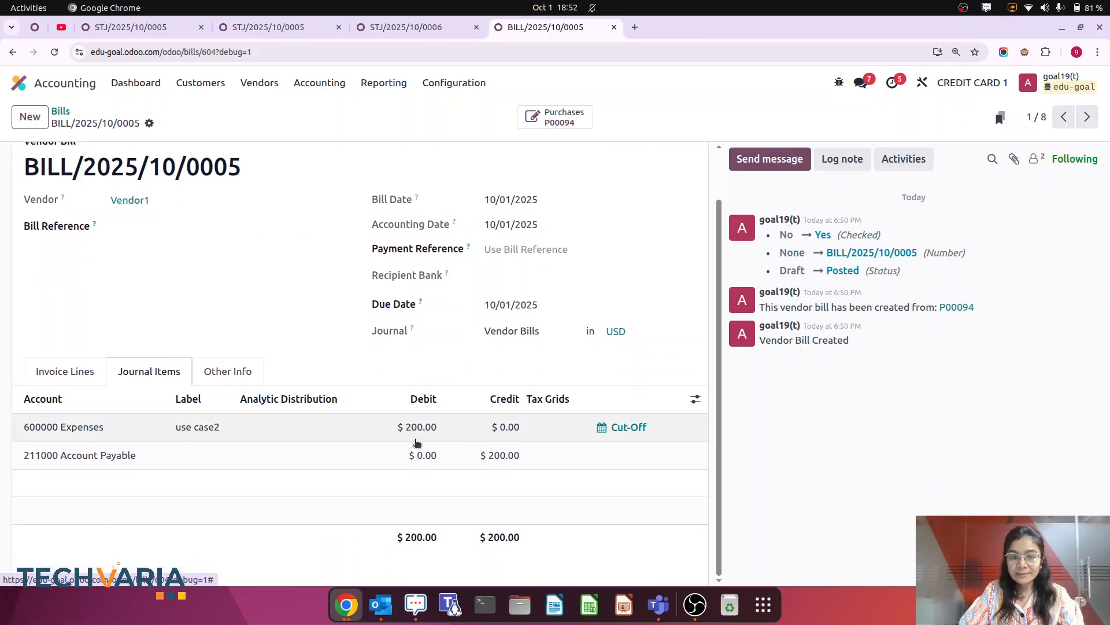
Step: Open customer invoice INV/2025/00003 in a duplicate tab and compare its journal items with those of the vendor bill
right_click(543, 33)
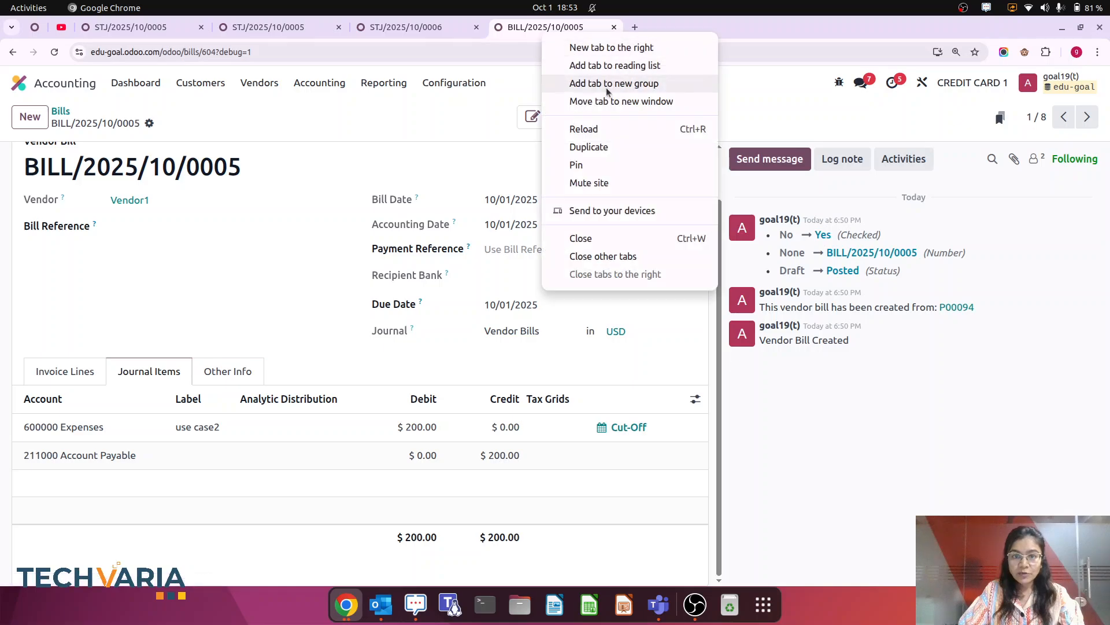
left_click(588, 148)
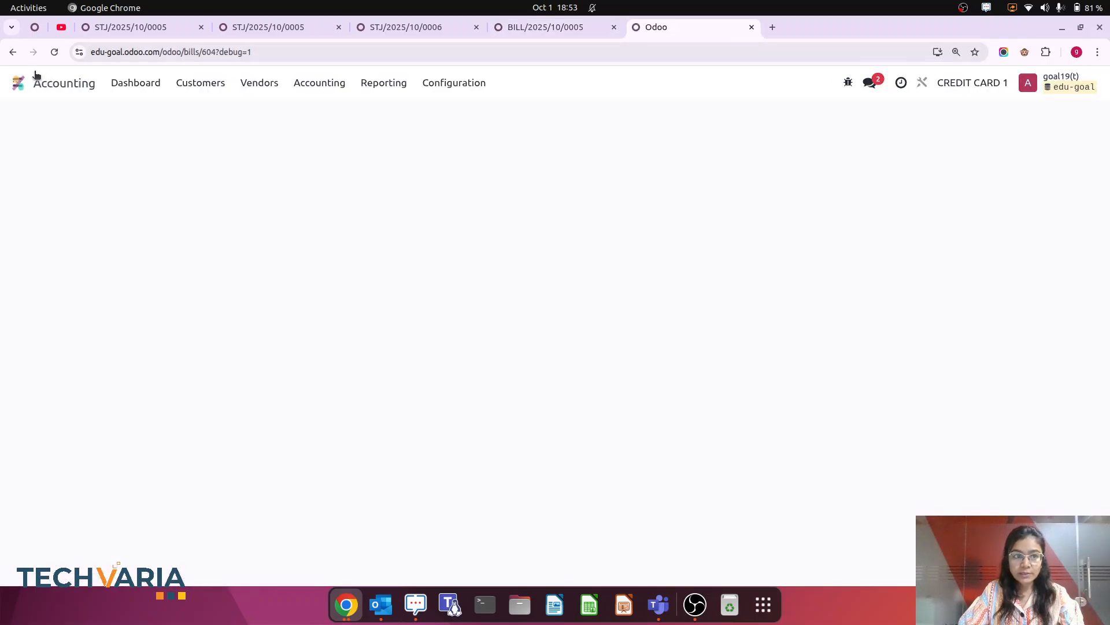
left_click(19, 83)
type("i")
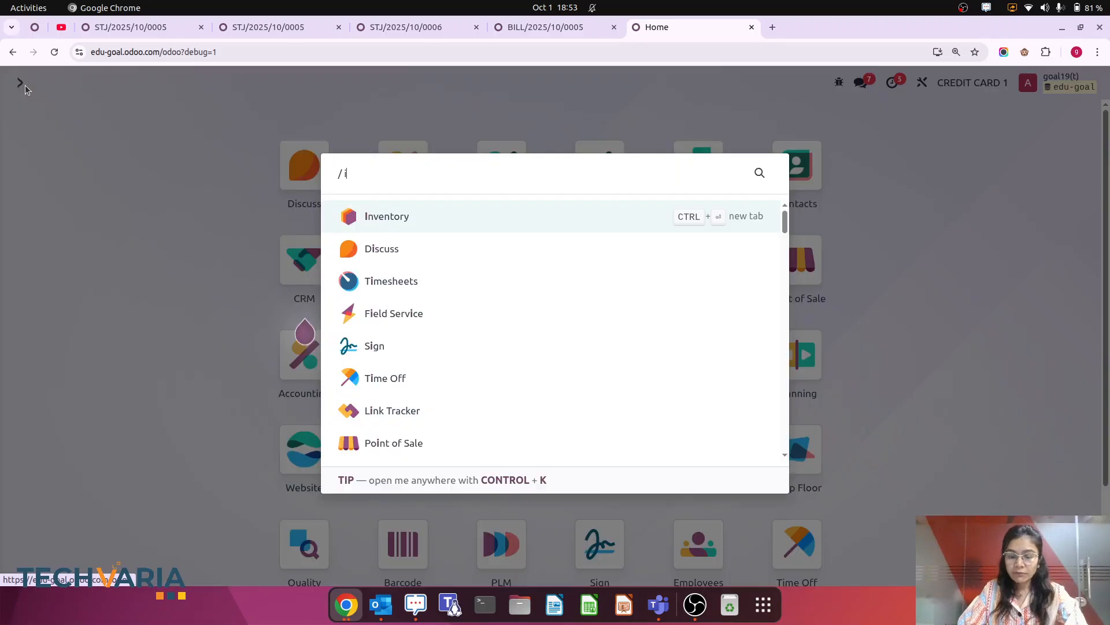
type("nv")
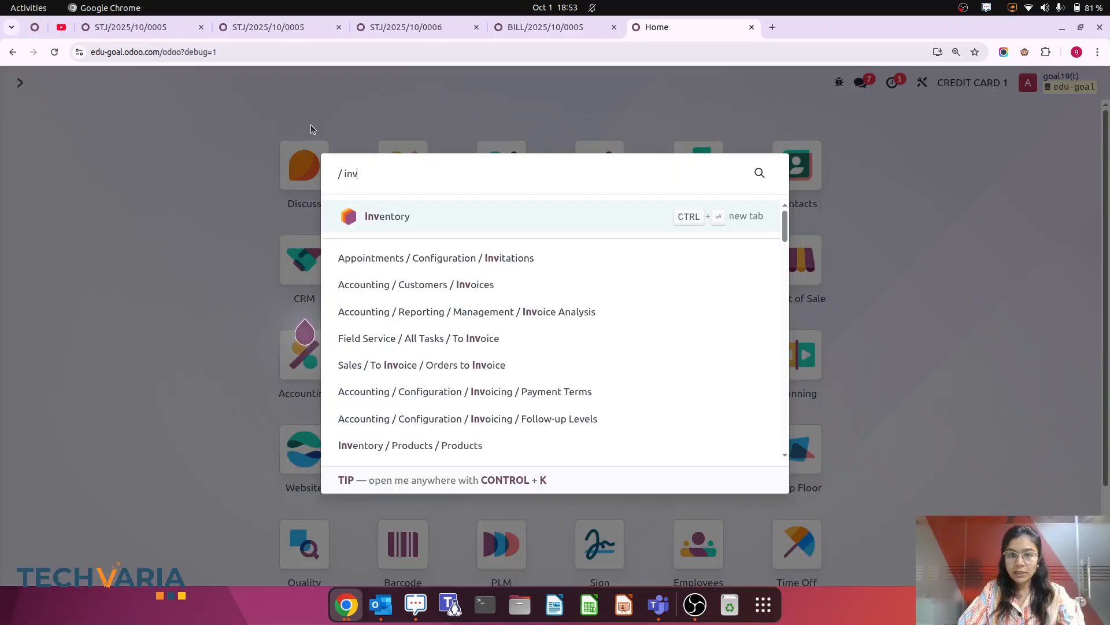
left_click(480, 287)
left_click(255, 182)
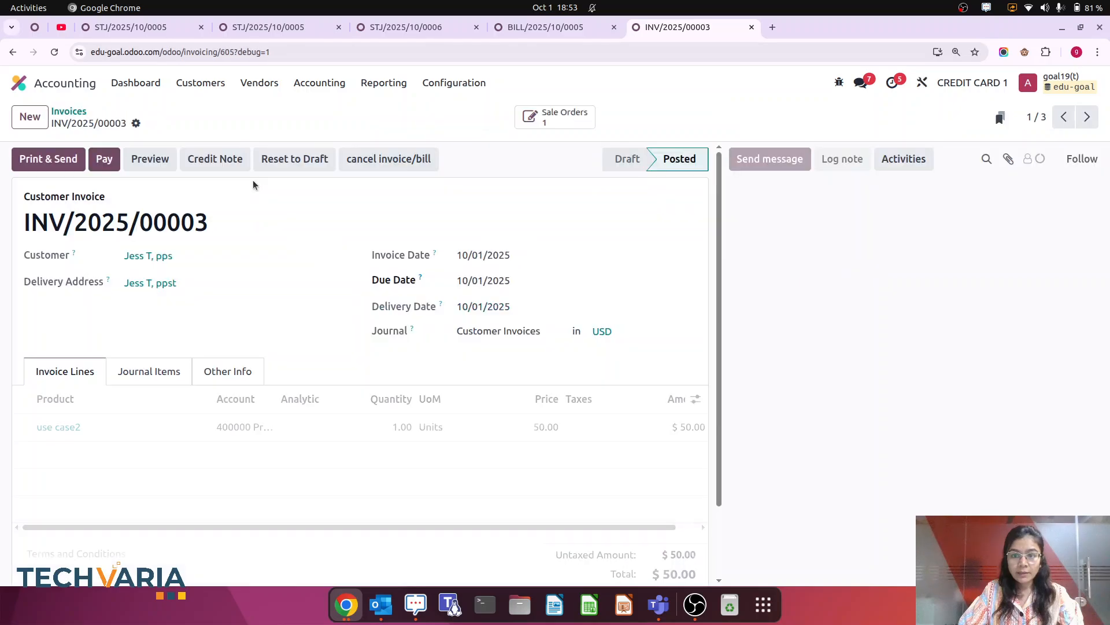
left_click(139, 372)
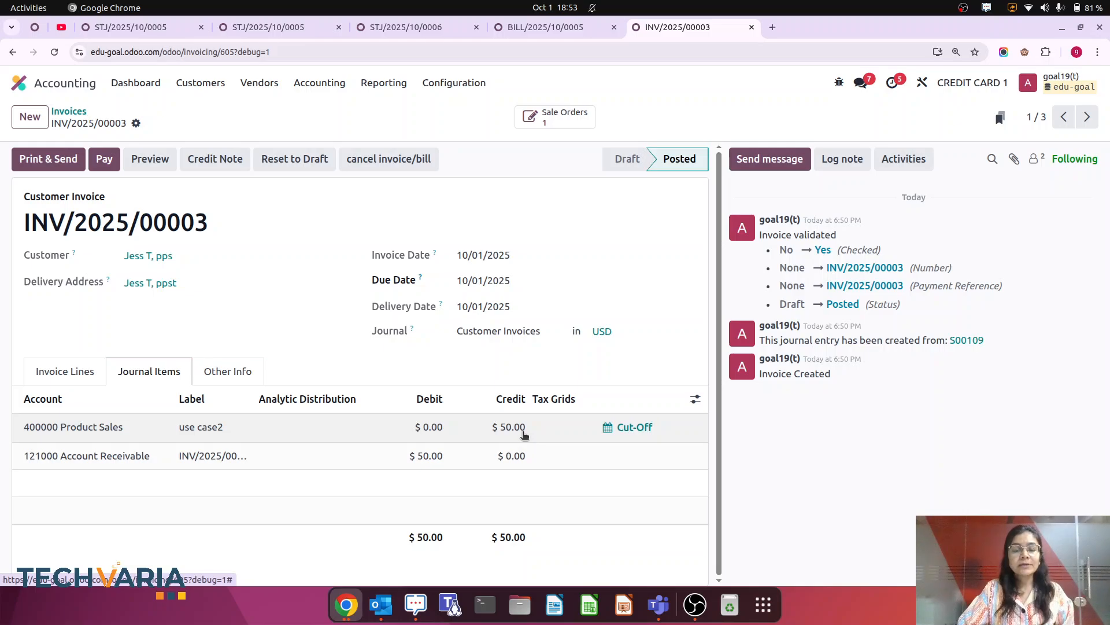
key("ctrl+Page_Up")
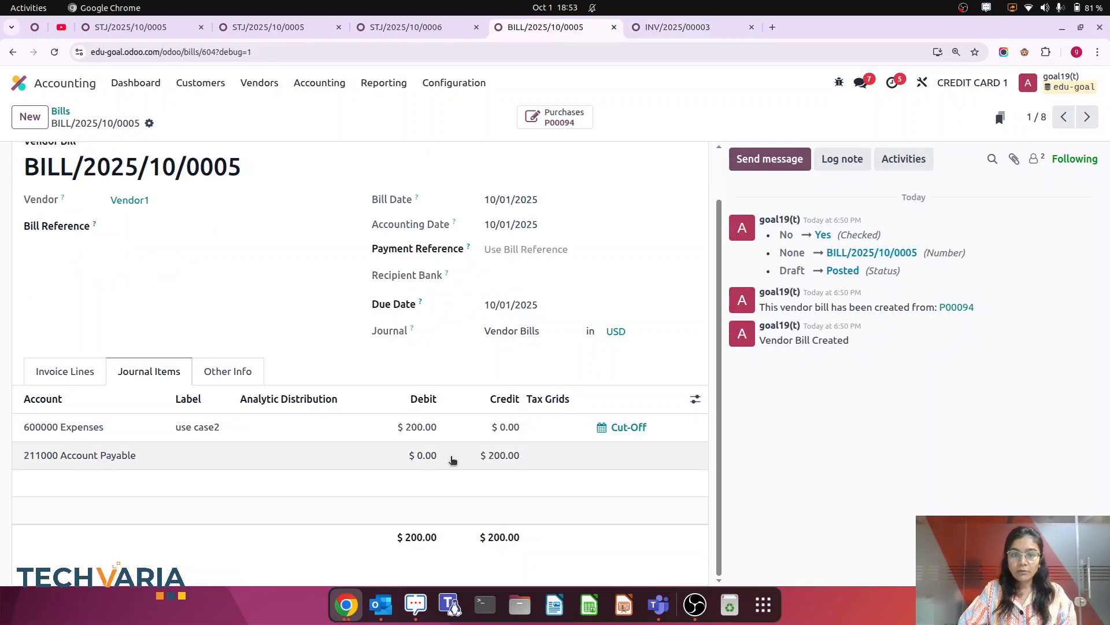
left_click(663, 28)
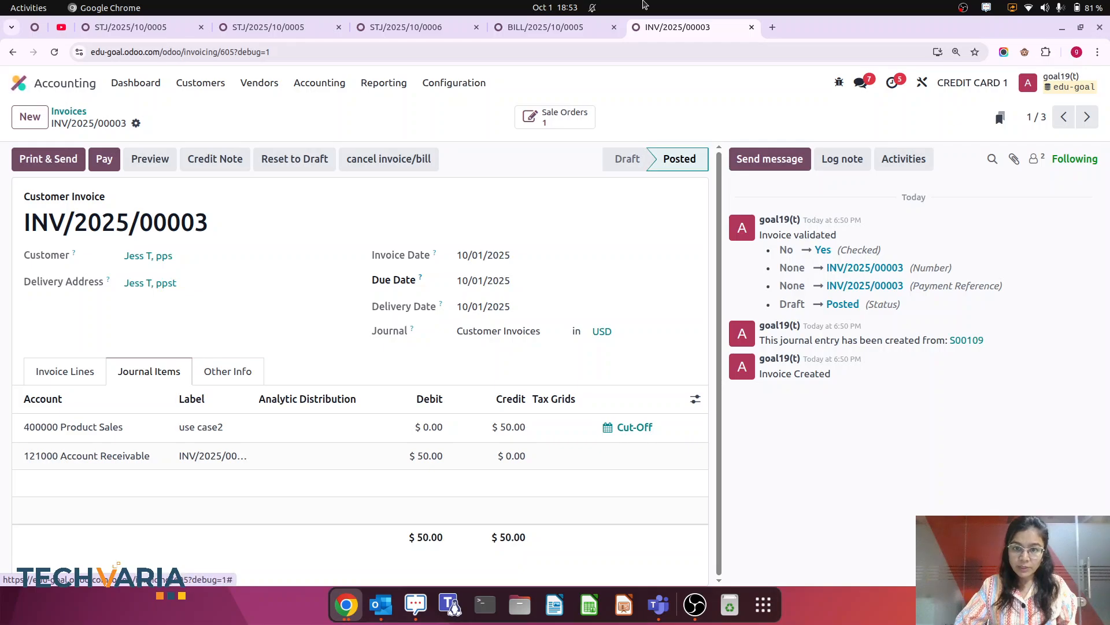
Step: Start a new journal entry in another duplicate tab
right_click(665, 27)
left_click(710, 140)
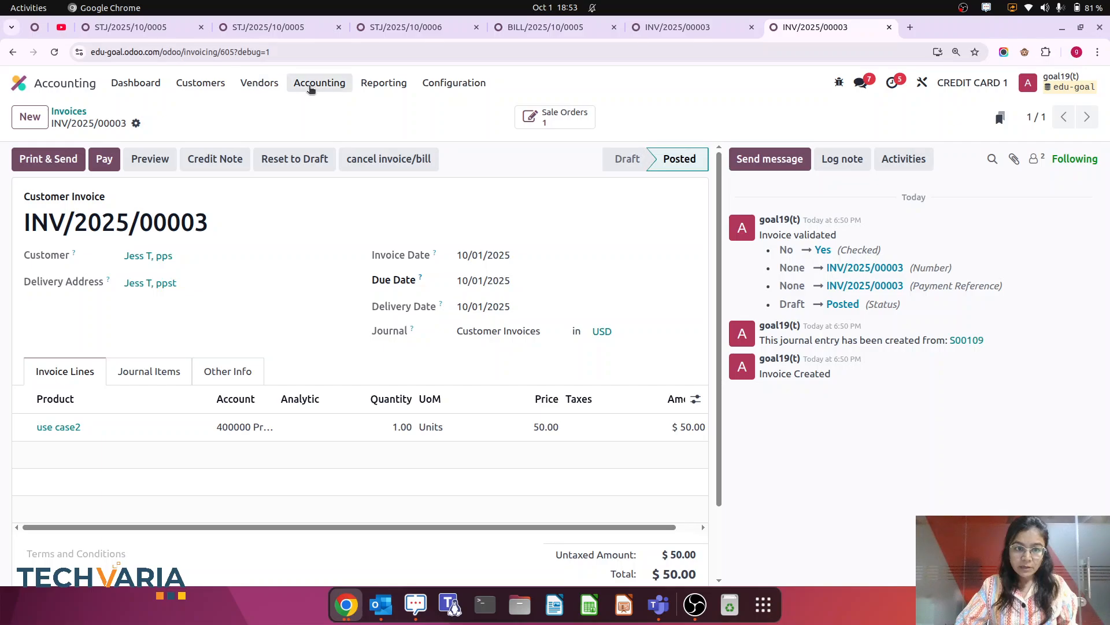
left_click(319, 82)
left_click(324, 112)
left_click(23, 118)
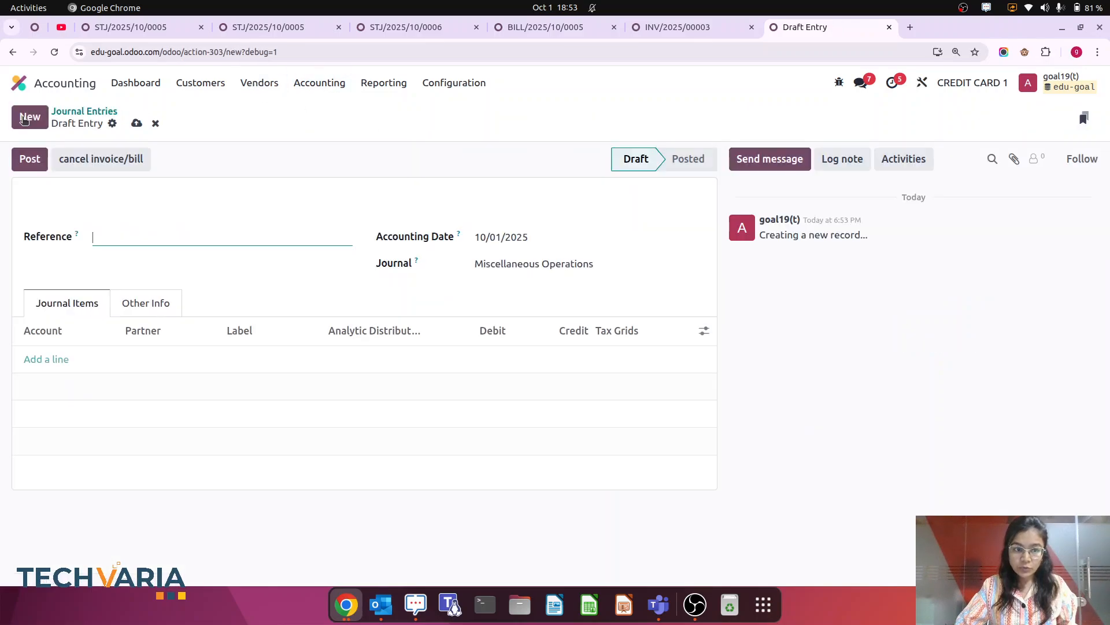
Step: Add a journal item on account 600000 Expenses to the draft entry
left_click(42, 360)
type("ex")
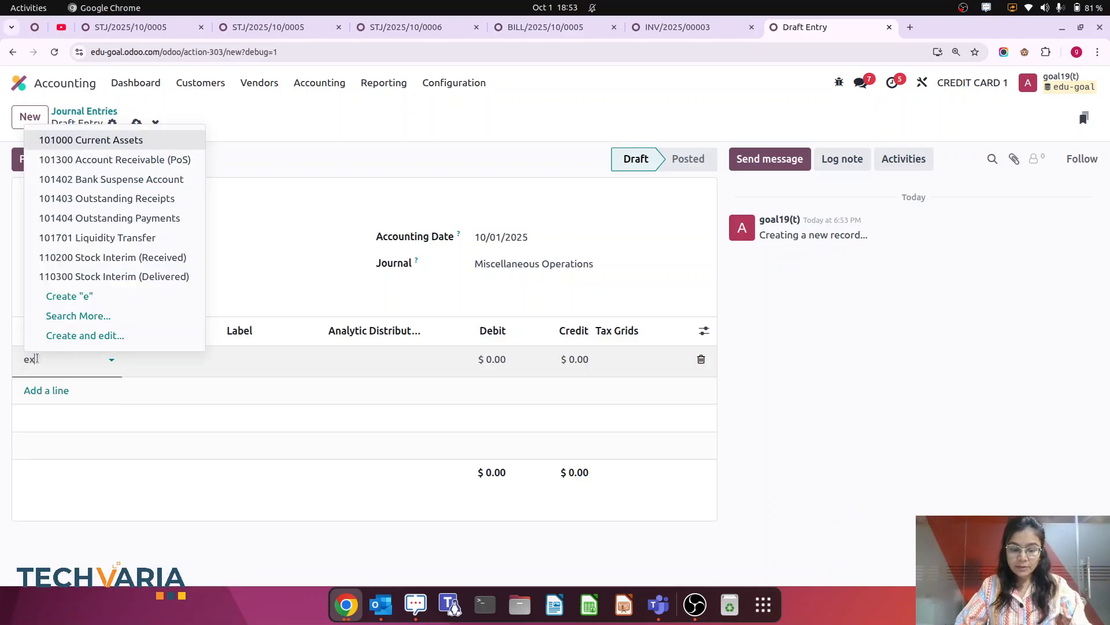
type("p")
key("Down")
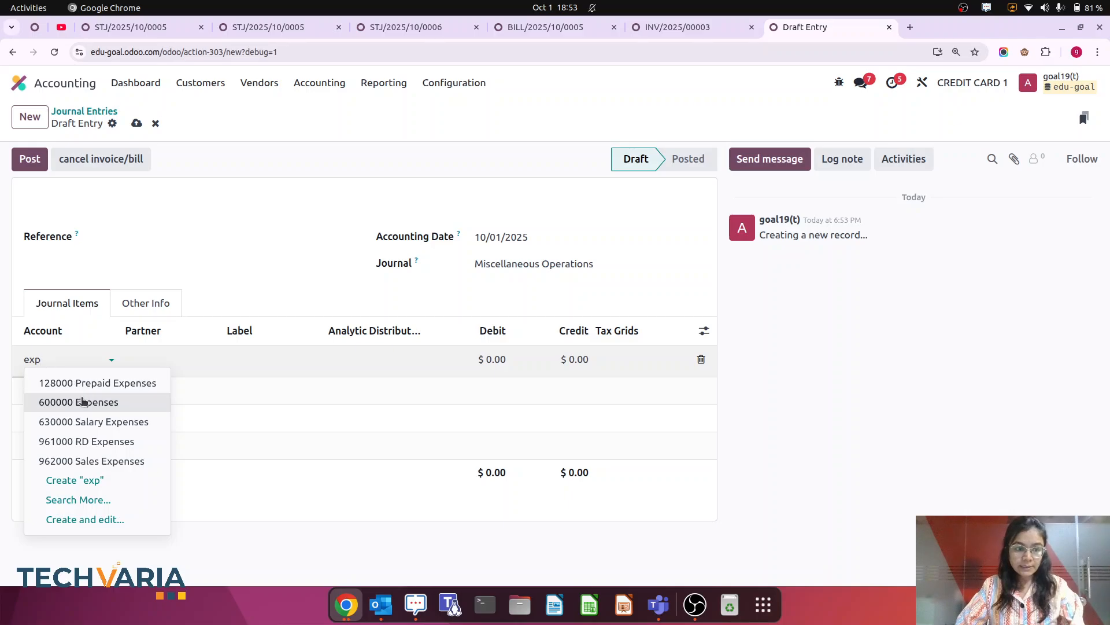
key("Return")
Step: Check the vendor bill and entry STJ/2025/10/0006 for the amount, and set the Expenses line's credit to $180
left_click(526, 30)
left_click(430, 31)
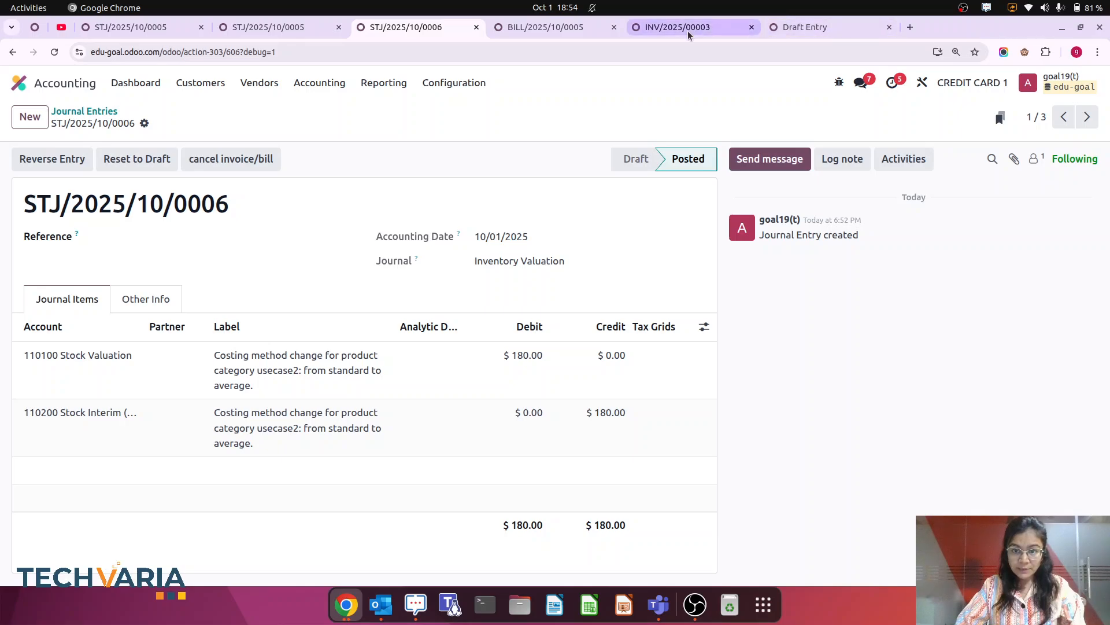
left_click(805, 27)
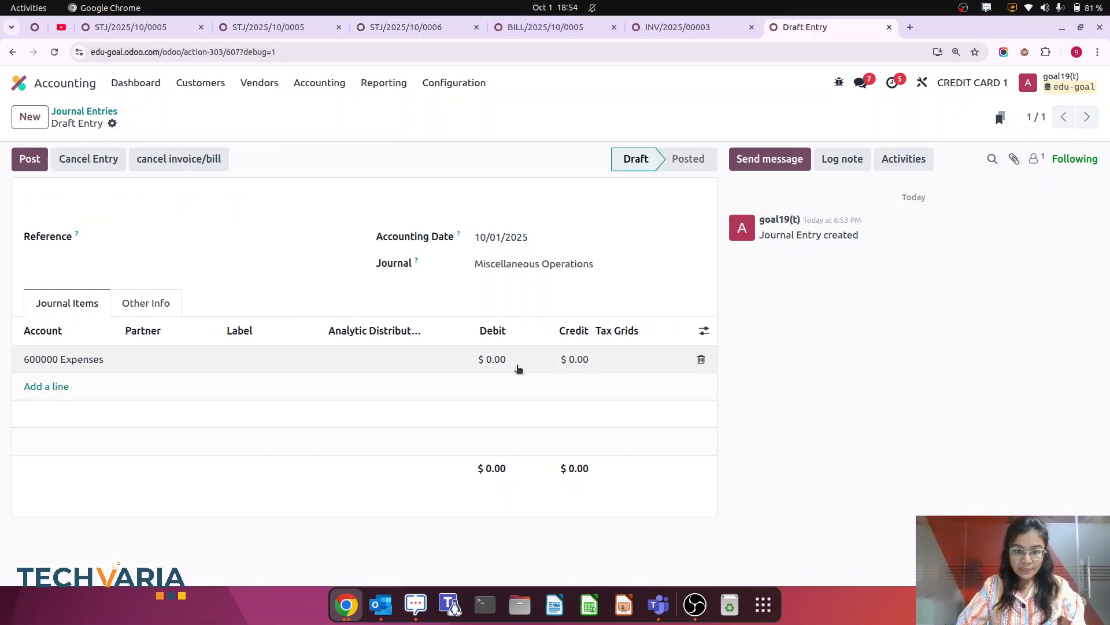
left_click(561, 361)
type("18")
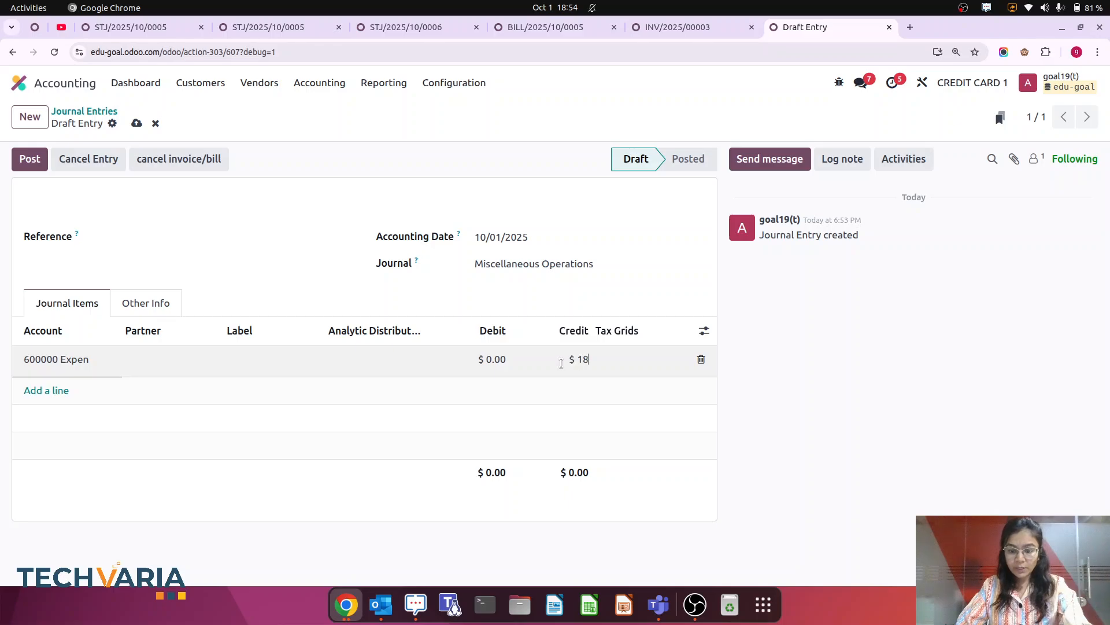
type("0")
Step: Add a balancing $180 debit line on account 110200 Stock Interim (Received) to the draft entry
left_click(70, 391)
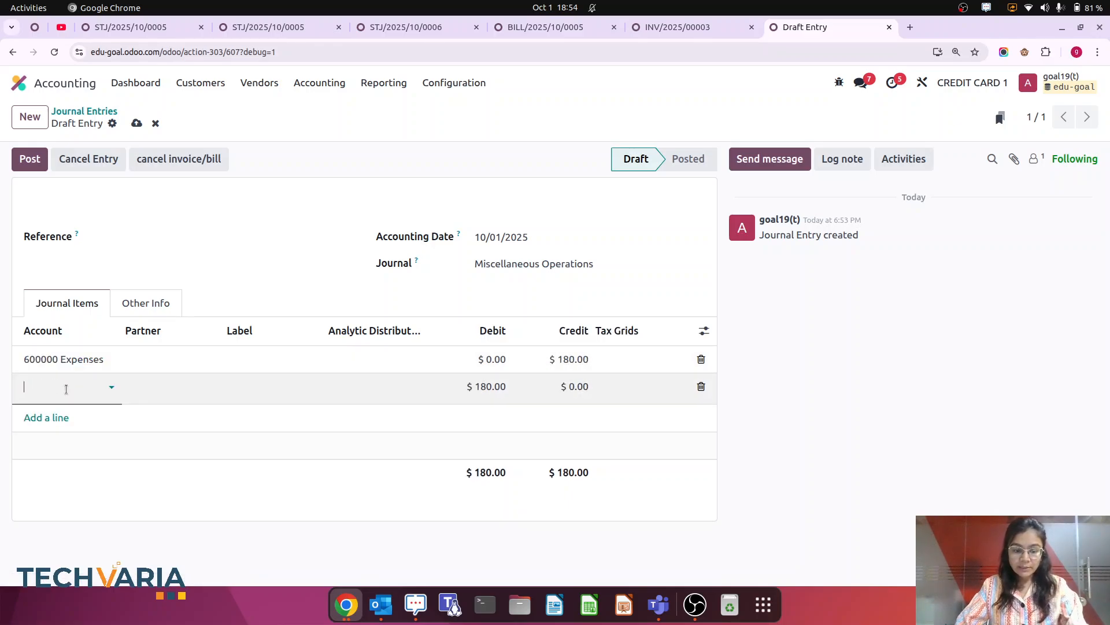
type("stock")
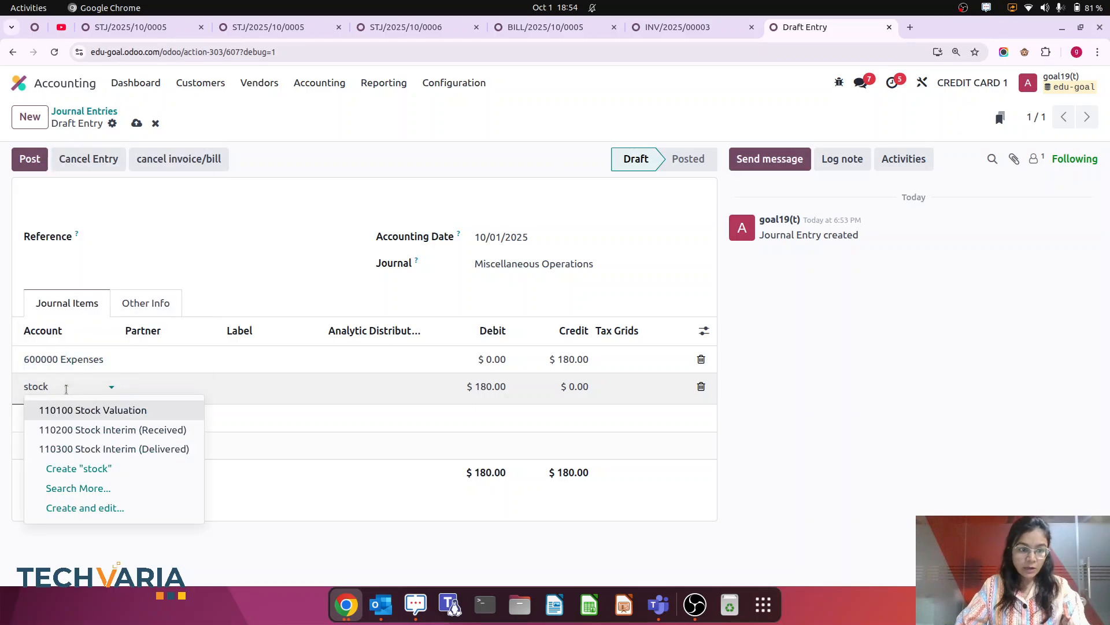
left_click(150, 430)
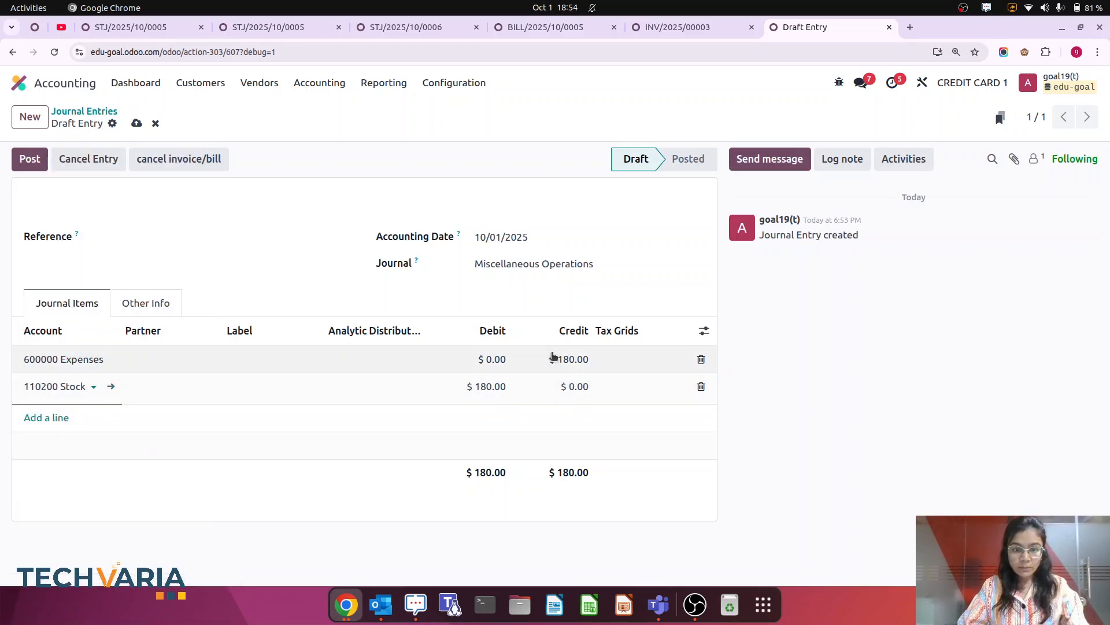
Step: Compare the draft entry with the usecase2 and usecase1 valuation entries, closing the usecase1 entry's tab and reloading the usecase2 entry
left_click(373, 30)
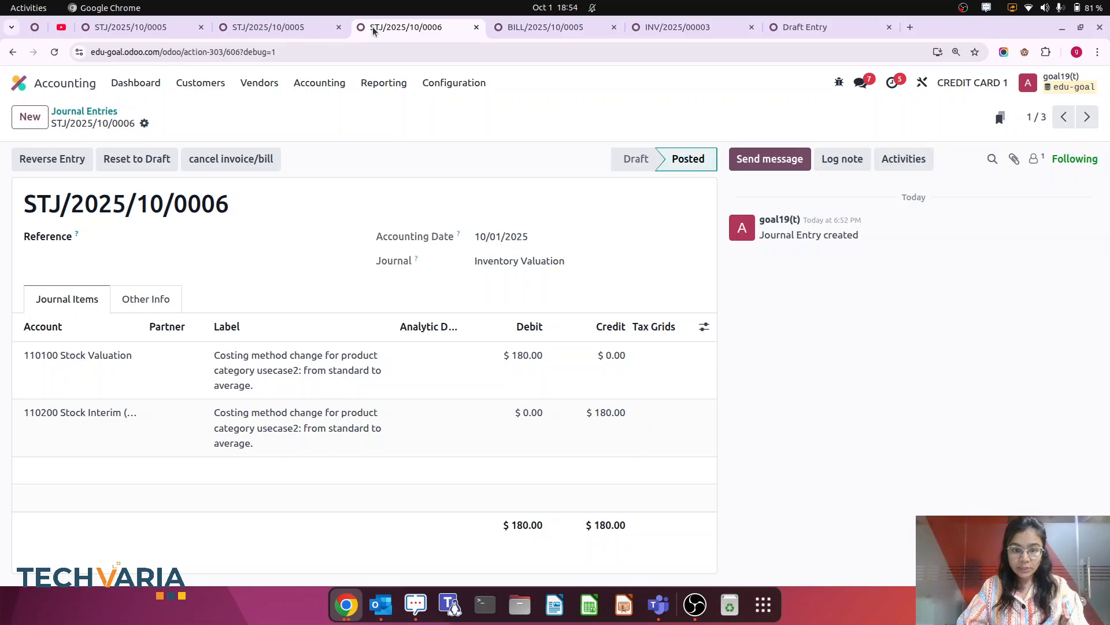
left_click(795, 28)
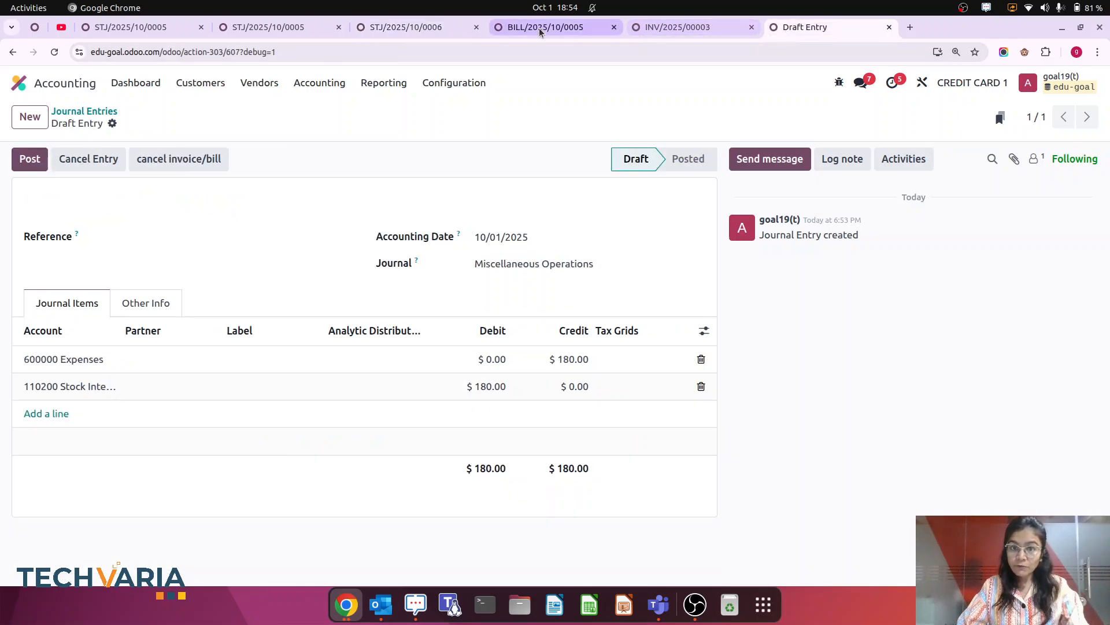
left_click(437, 29)
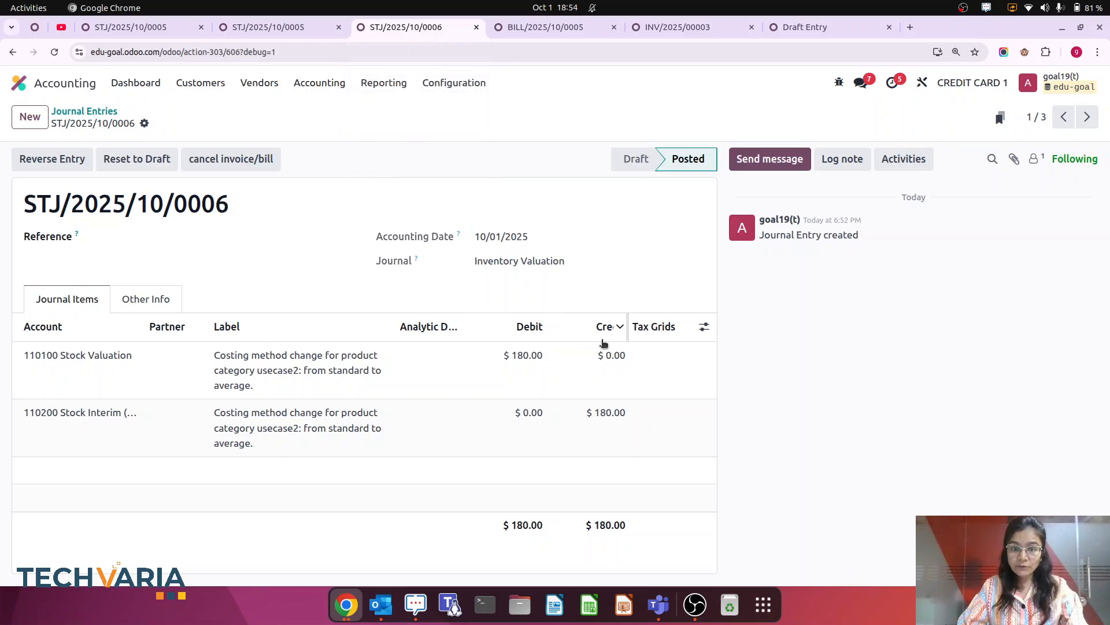
left_click(282, 32)
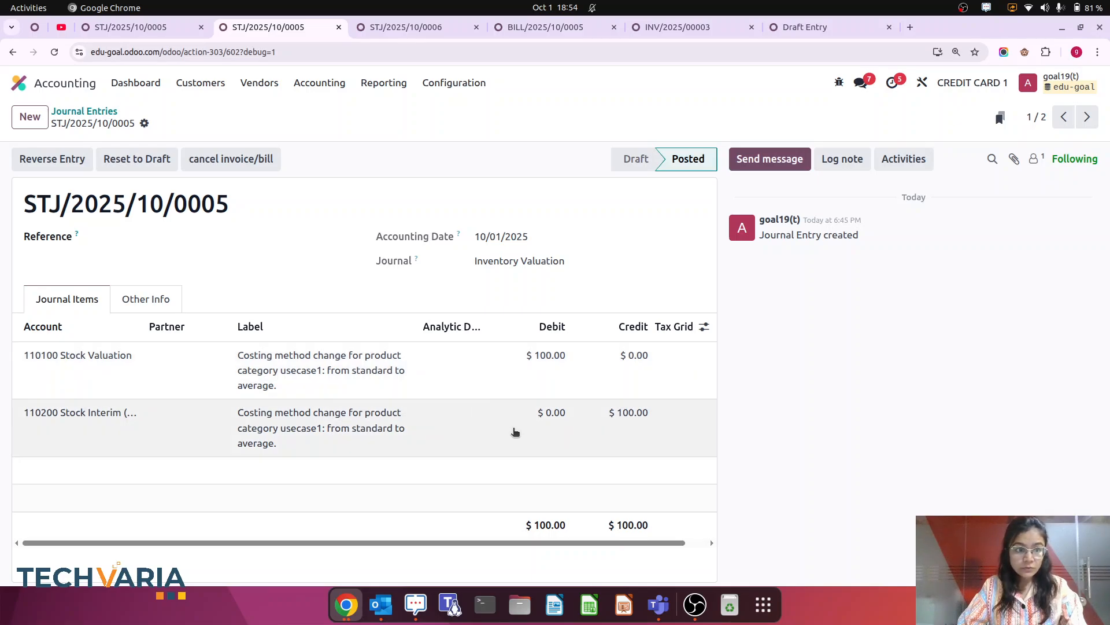
left_click(338, 28)
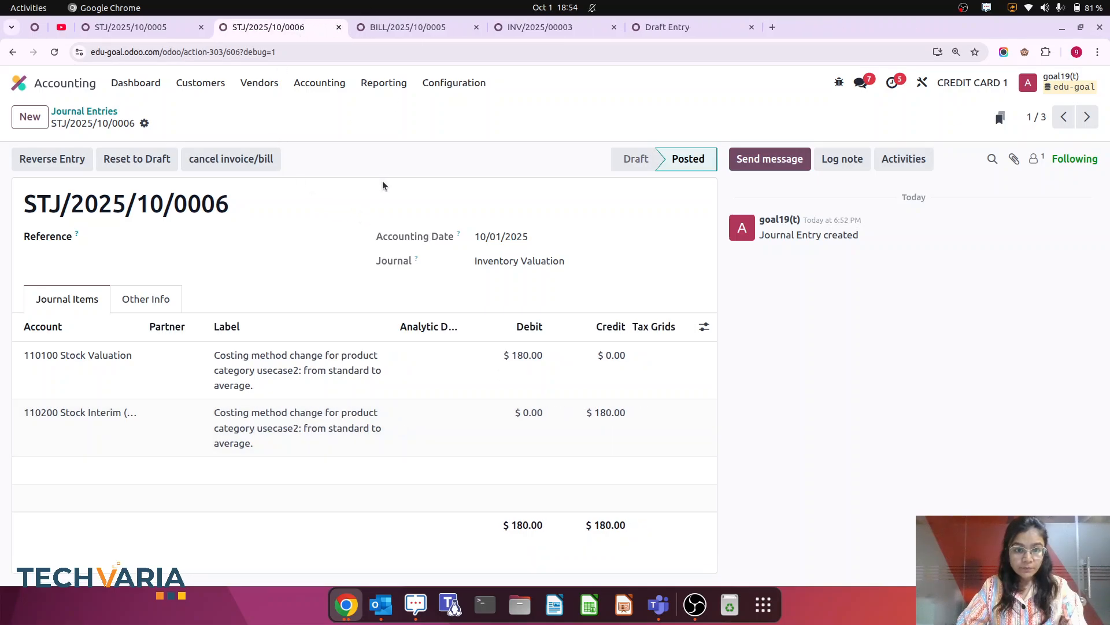
left_click(293, 57)
key("Return")
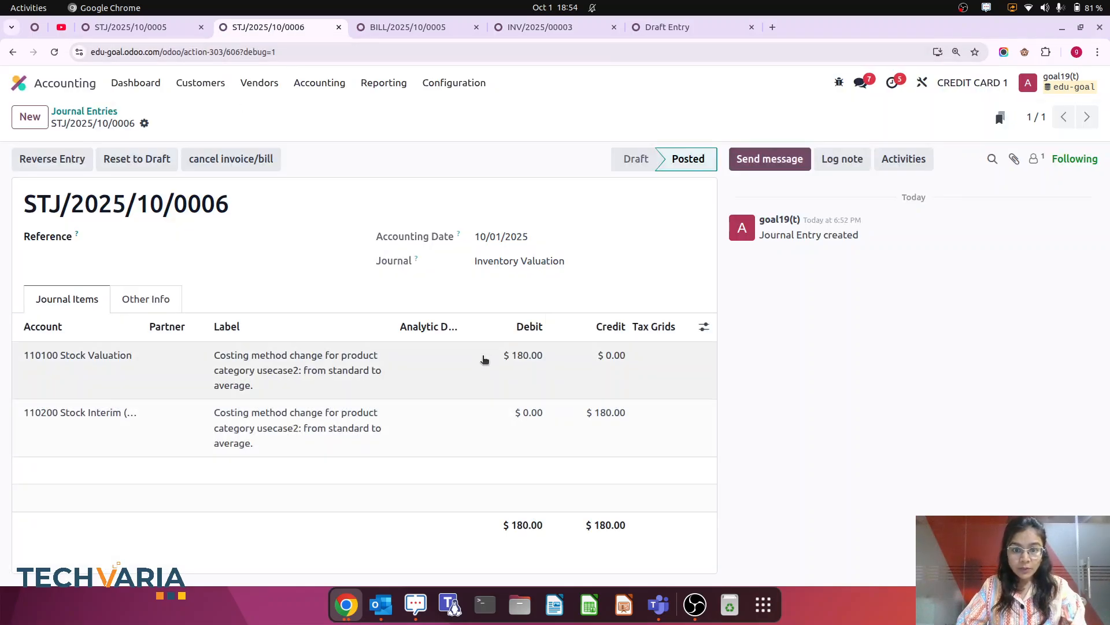
Step: Post the draft journal entry and open the Profit and Loss report
left_click(652, 27)
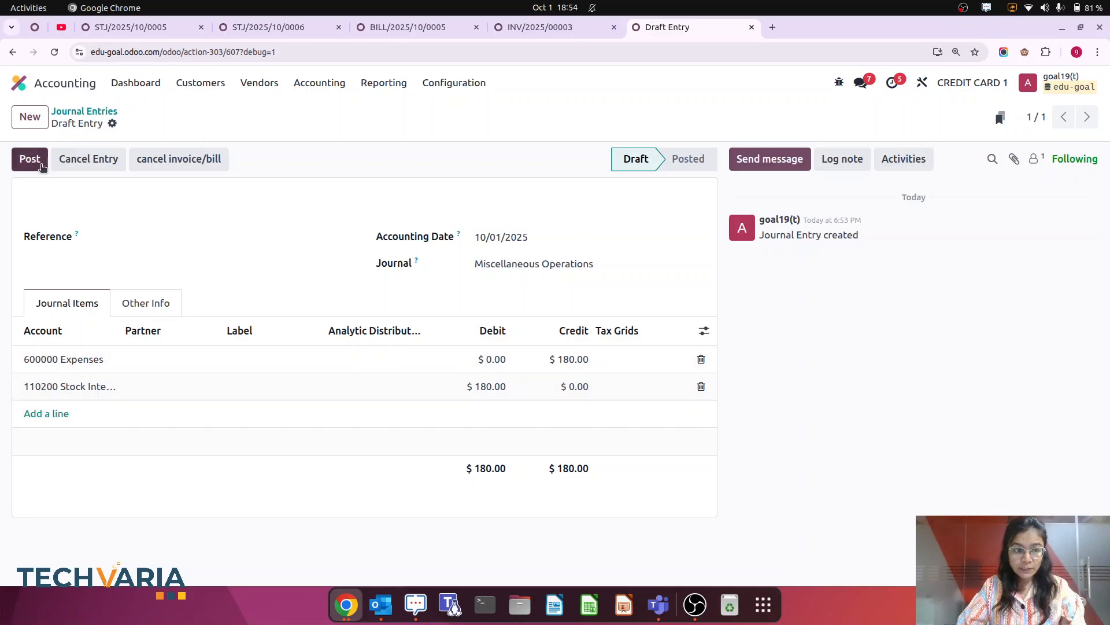
left_click(31, 165)
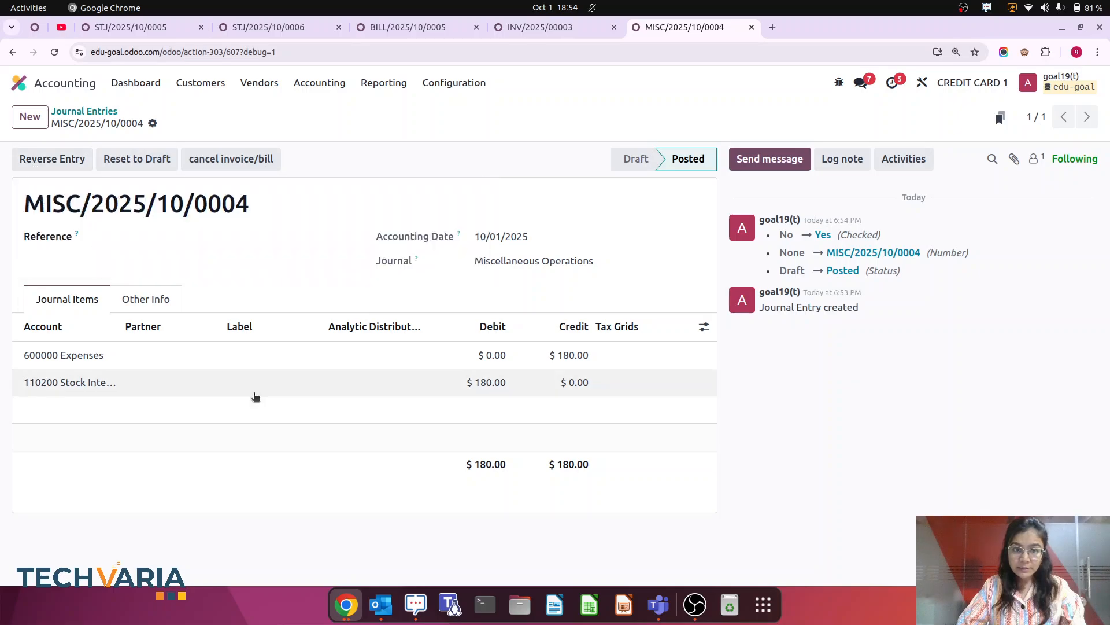
left_click(375, 87)
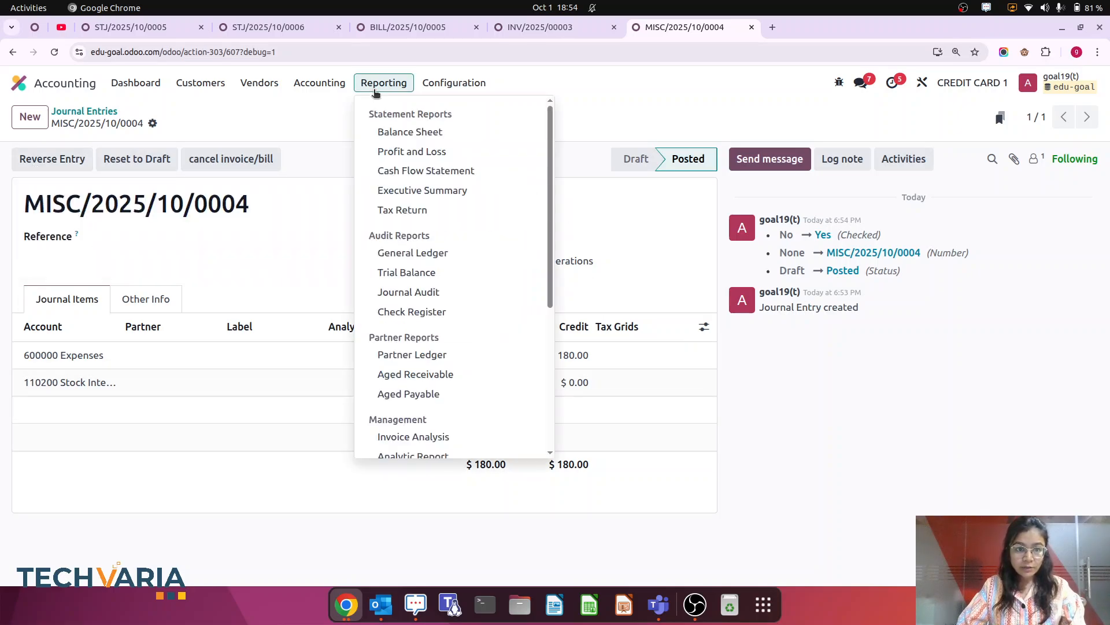
left_click(431, 151)
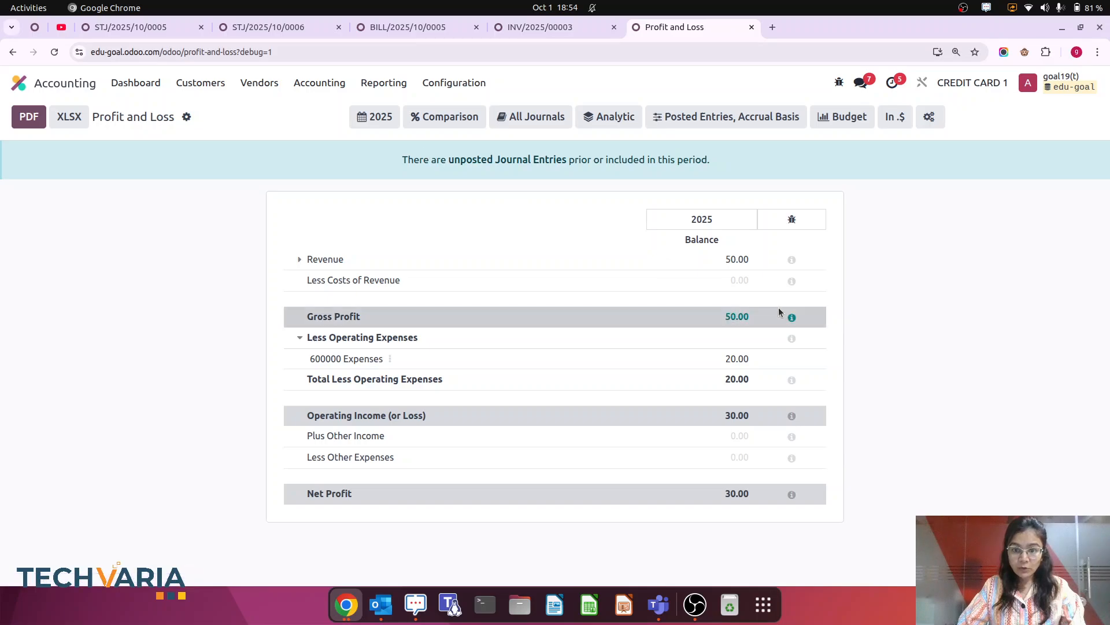